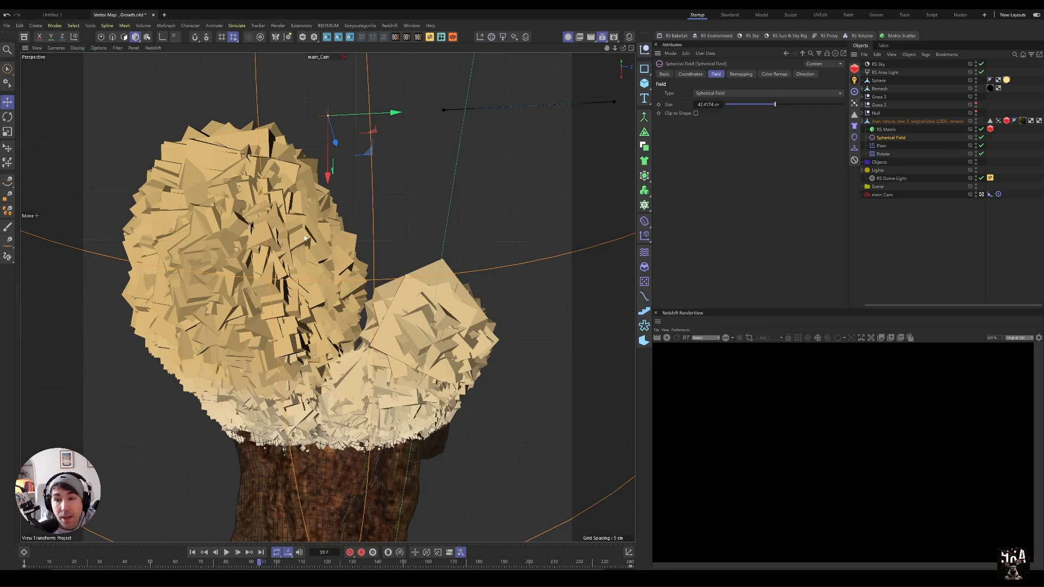
- Start the live Redshift preview of the scene from the main camera
{"action": "left_click", "coordinate": [667, 338]}
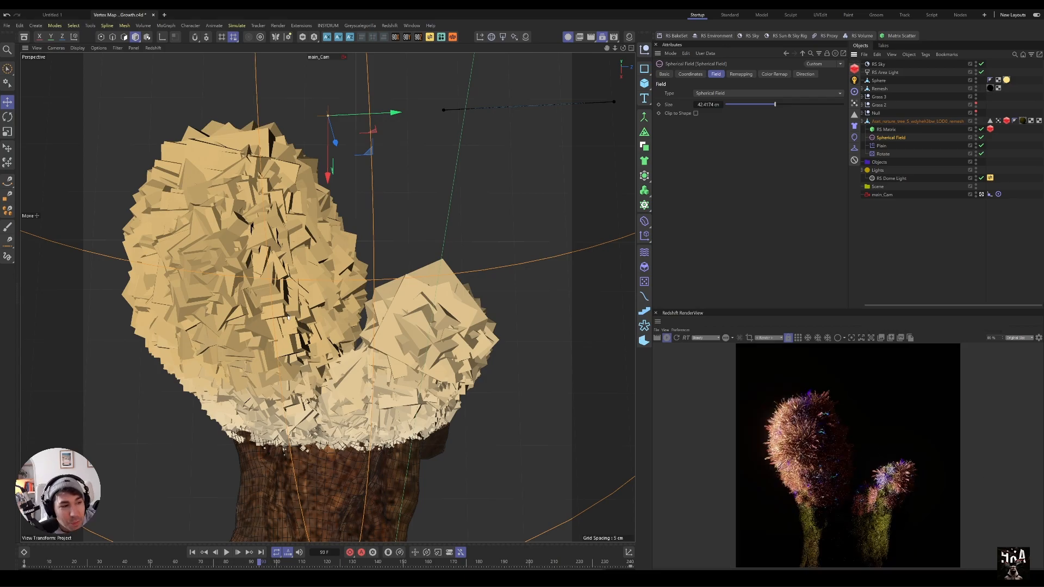
{"action": "scroll", "coordinate": [288, 316], "scroll_direction": "up", "scroll_amount": 1}
{"action": "scroll", "coordinate": [288, 318], "scroll_direction": "up", "scroll_amount": 1}
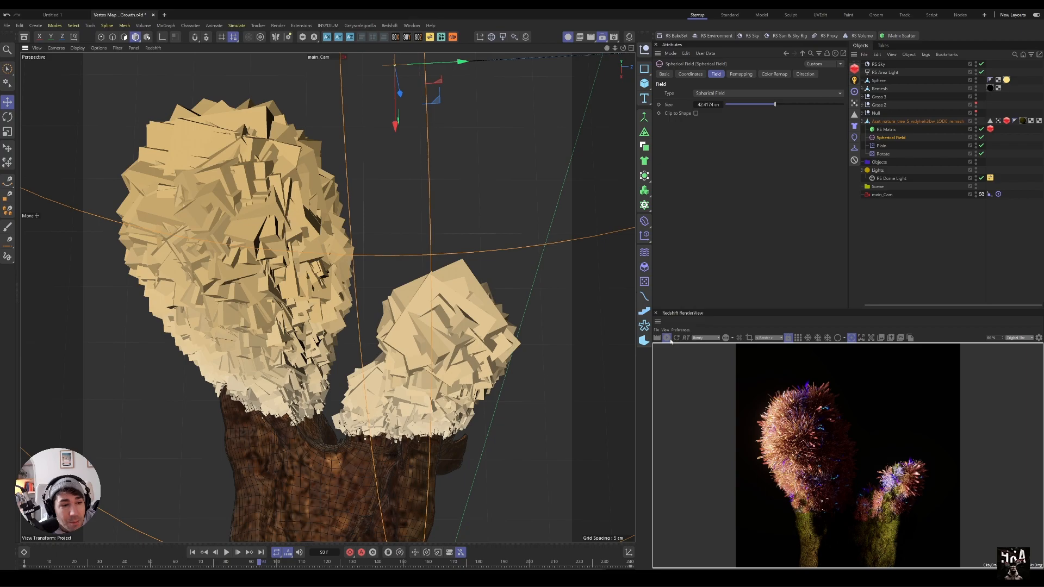
- Move the Spherical Field around above the tree trunk to try out how far the grass growth spreads down the branches
{"action": "mouse_move", "coordinate": [435, 169]}
{"action": "left_mouse_down"}
{"action": "mouse_move", "coordinate": [440, 145]}
{"action": "mouse_move", "coordinate": [612, 121]}
{"action": "mouse_move", "coordinate": [623, 142]}
{"action": "mouse_move", "coordinate": [669, 130]}
{"action": "mouse_move", "coordinate": [582, 95]}
{"action": "mouse_move", "coordinate": [568, 106]}
{"action": "left_mouse_up"}
{"action": "mouse_move", "coordinate": [525, 134]}
{"action": "left_mouse_down"}
{"action": "mouse_move", "coordinate": [484, 168]}
{"action": "mouse_move", "coordinate": [466, 223]}
{"action": "mouse_move", "coordinate": [436, 96]}
{"action": "left_mouse_up"}
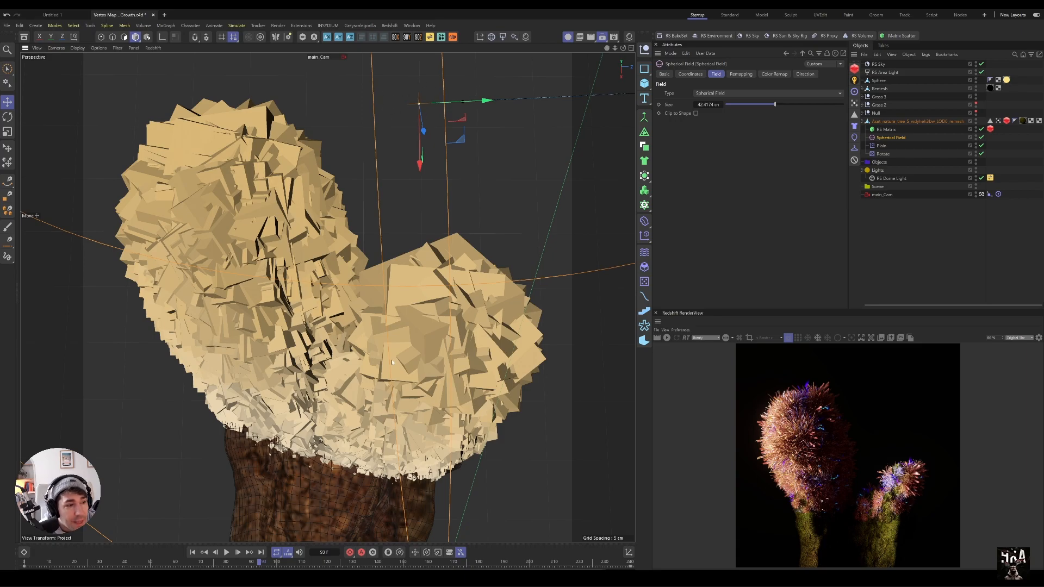
{"action": "mouse_move", "coordinate": [478, 253]}
{"action": "left_mouse_down"}
{"action": "mouse_move", "coordinate": [491, 195]}
{"action": "mouse_move", "coordinate": [557, 153]}
{"action": "left_mouse_up"}
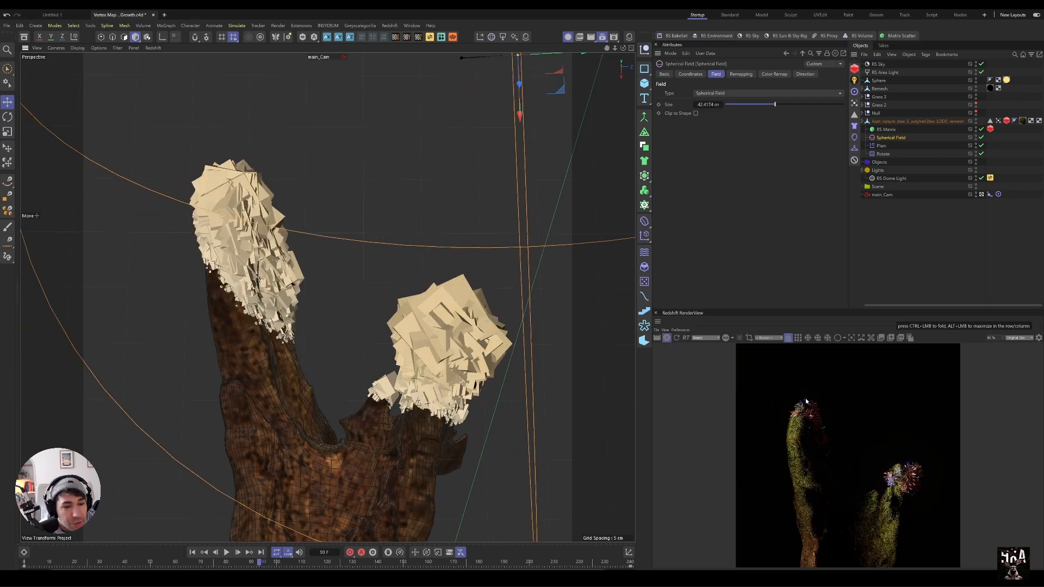
{"action": "left_click_drag", "start_coordinate": [467, 198], "coordinate": [432, 221]}
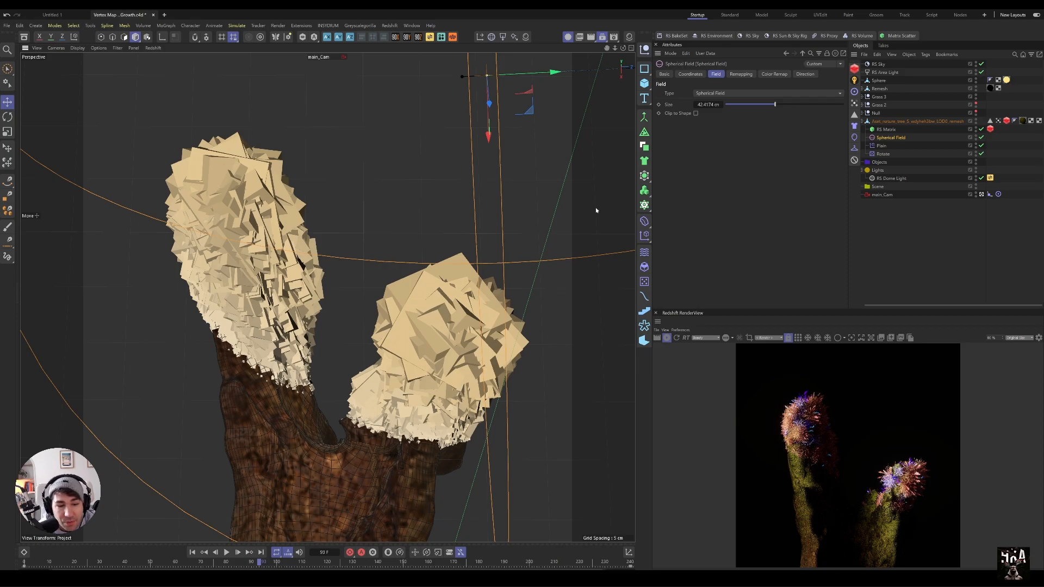
{"action": "mouse_move", "coordinate": [403, 211]}
{"action": "left_mouse_down", "text": "alt"}
{"action": "mouse_move", "coordinate": [489, 236]}
{"action": "mouse_move", "coordinate": [427, 210]}
{"action": "mouse_move", "coordinate": [412, 217]}
{"action": "left_mouse_up", "text": "alt"}
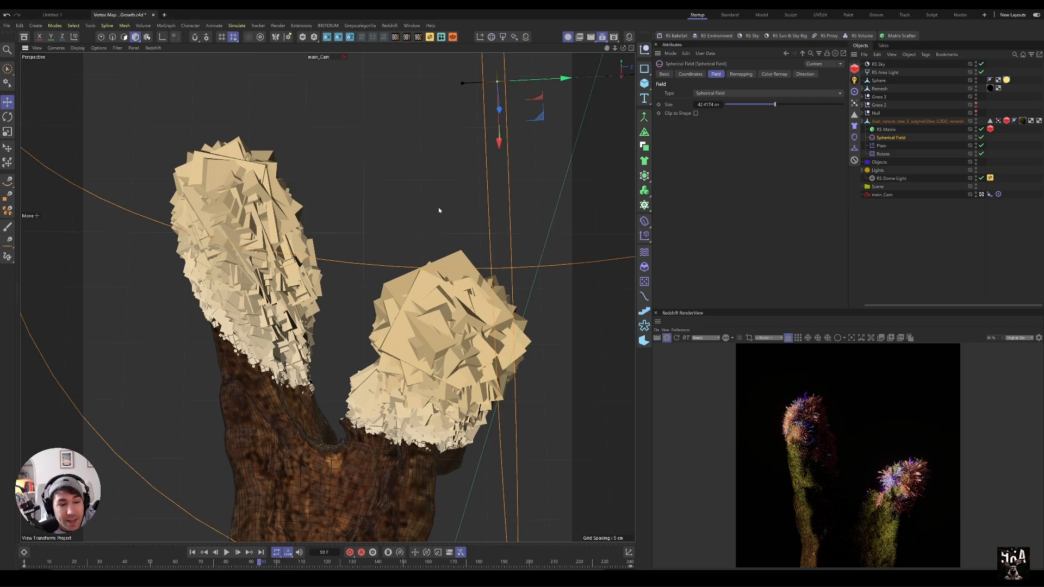
{"action": "left_click_drag", "start_coordinate": [478, 212], "coordinate": [468, 210]}
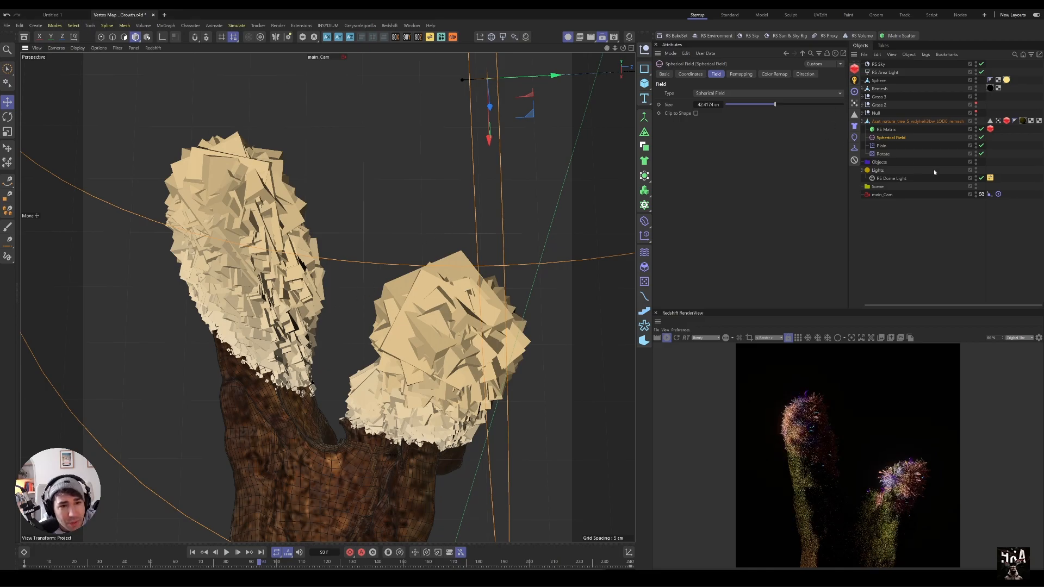
- Set the Rotate effector's heading rotation (R . H) to 360°
{"action": "left_click", "coordinate": [883, 154]}
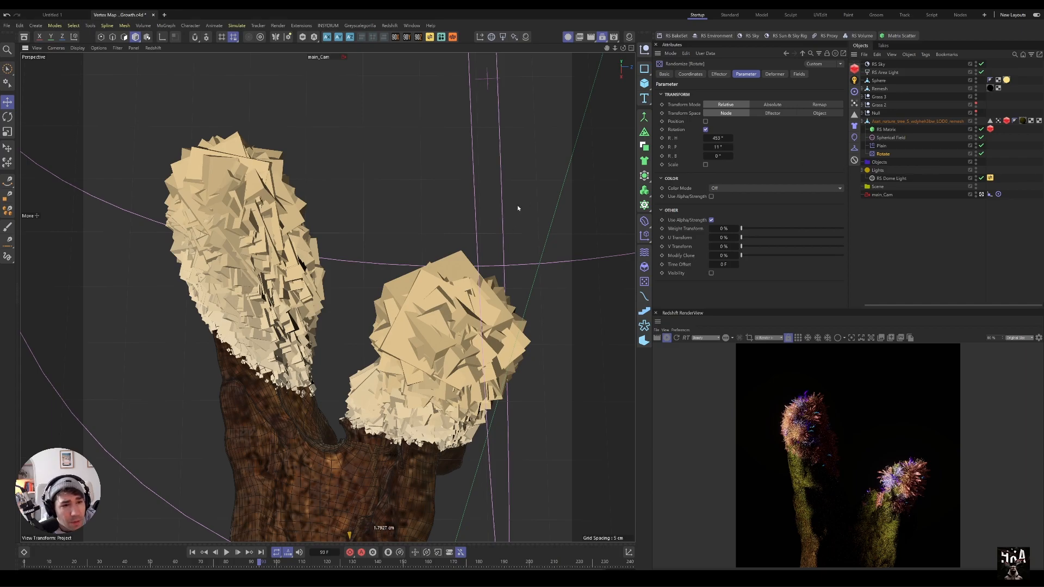
{"action": "left_click_drag", "start_coordinate": [721, 139], "coordinate": [701, 138]}
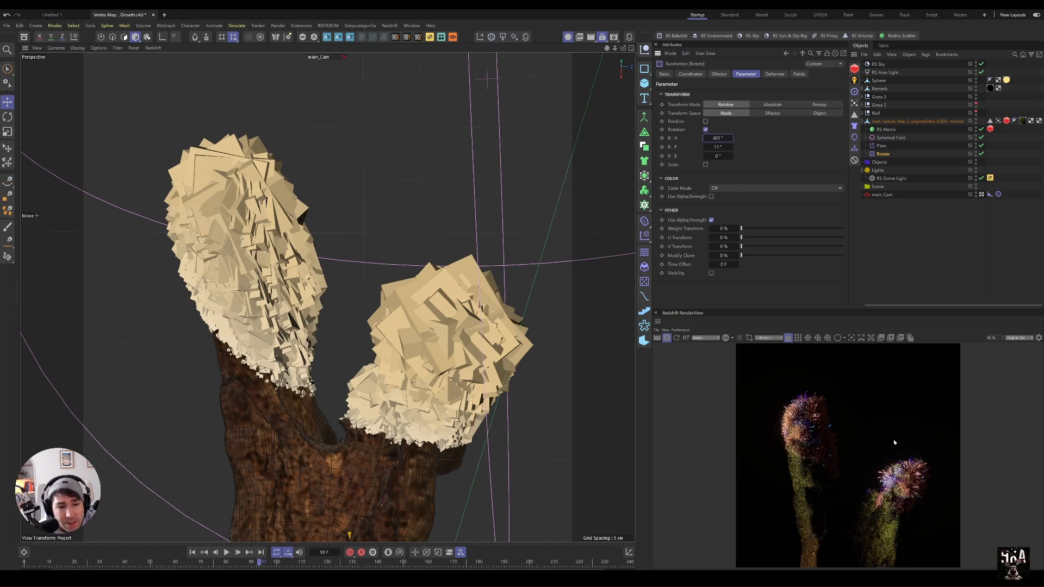
{"action": "left_click", "coordinate": [716, 138]}
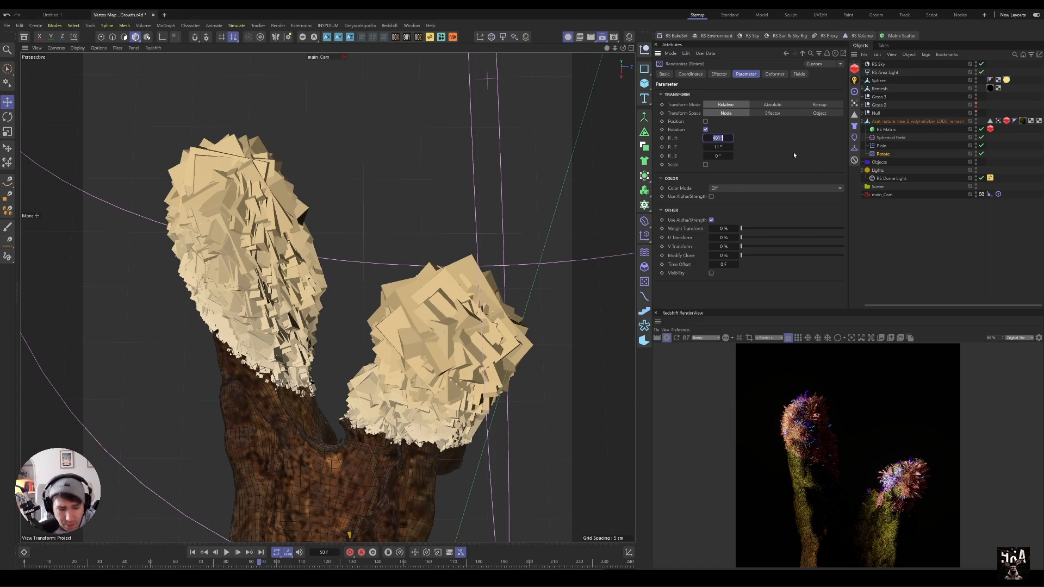
{"action": "type", "text": "360"}
{"action": "key", "text": "Return"}
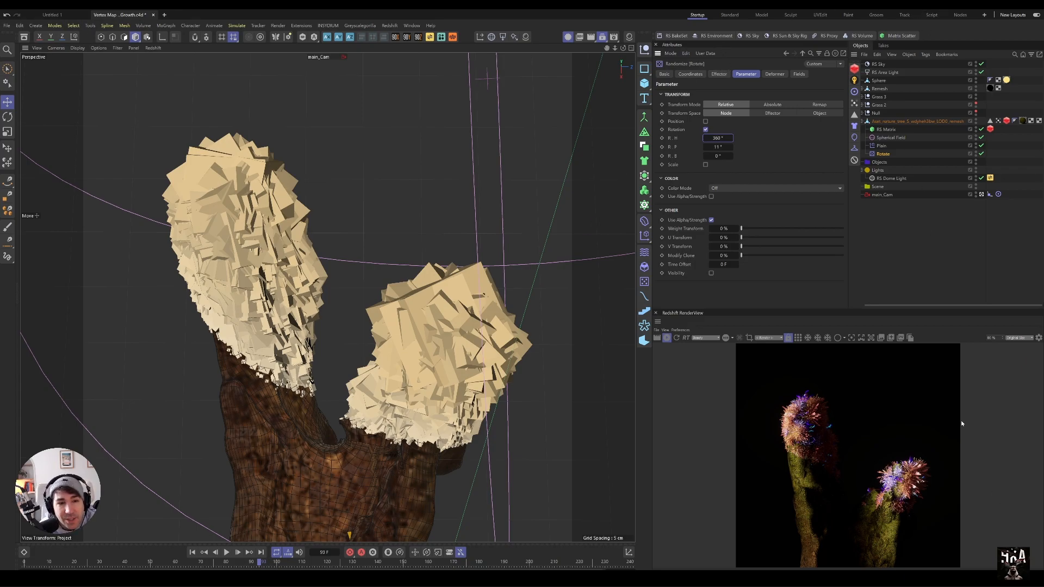
- Inspect the Plain effector's scale parameters and the field layers that drive it
{"action": "left_click", "coordinate": [882, 146]}
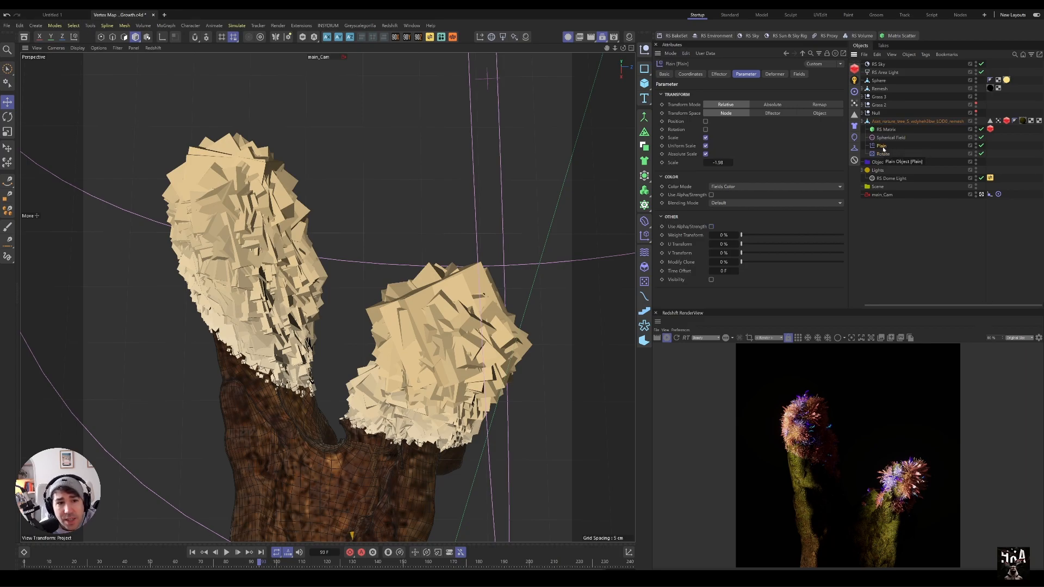
{"action": "left_click", "coordinate": [799, 75]}
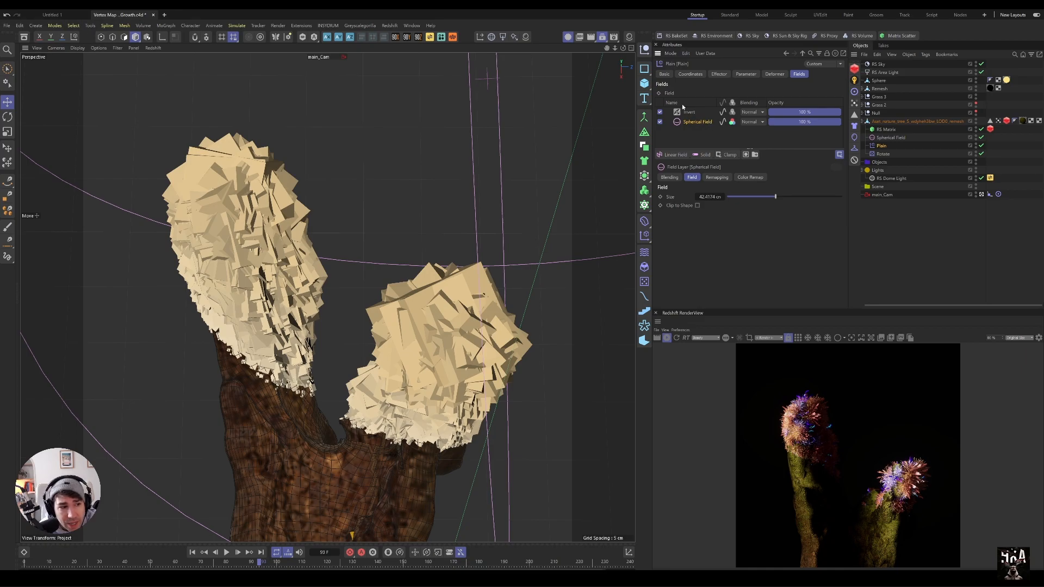
- Reposition the Spherical Field above the tree and raise its remapping Strength to 274 %
{"action": "left_click", "coordinate": [565, 381]}
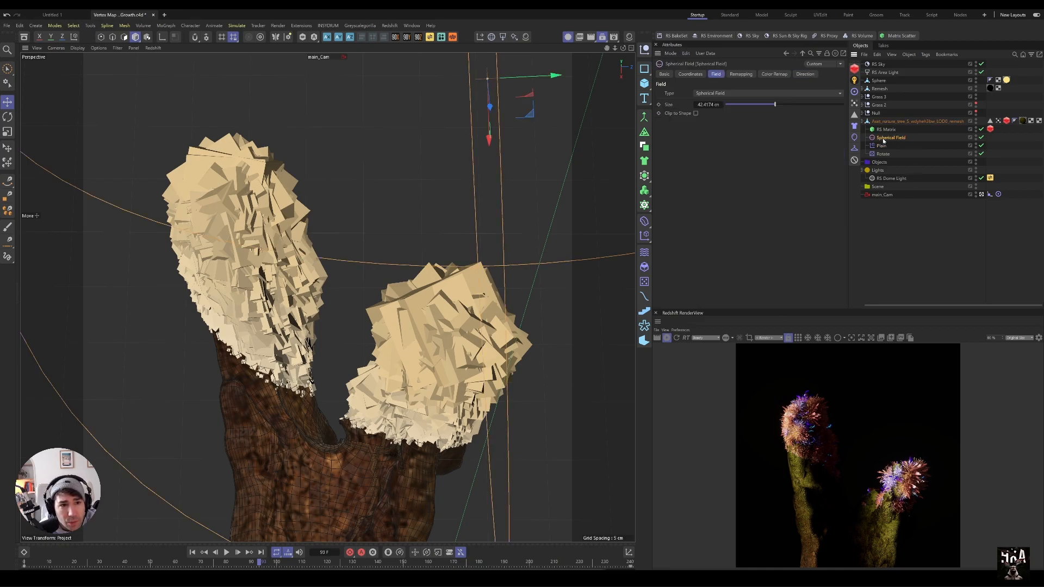
{"action": "left_click_drag", "start_coordinate": [443, 203], "coordinate": [527, 237], "text": "alt"}
{"action": "left_click", "coordinate": [741, 74]}
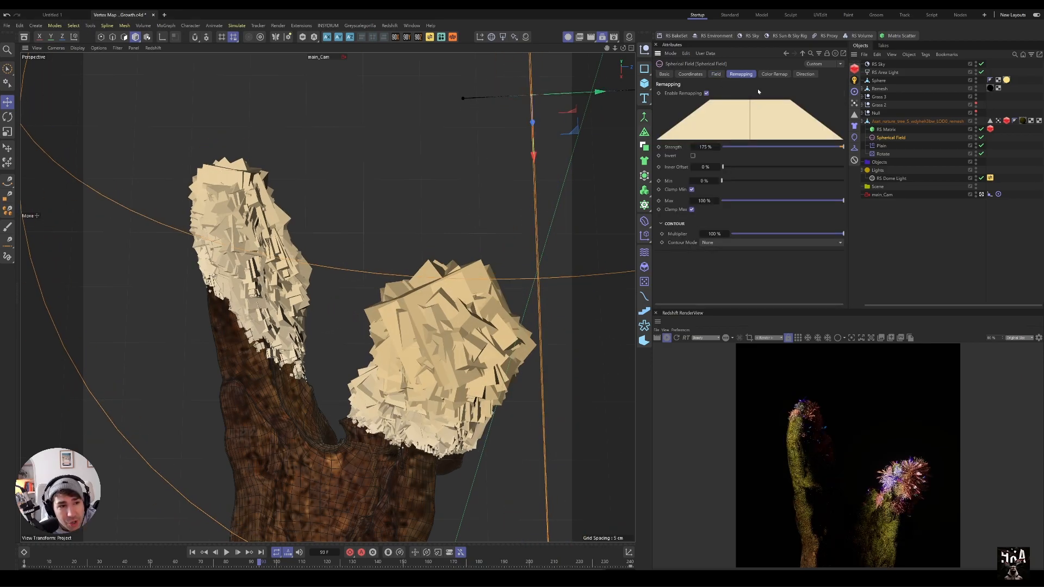
{"action": "left_click_drag", "start_coordinate": [707, 148], "coordinate": [698, 148]}
{"action": "left_click_drag", "start_coordinate": [443, 149], "coordinate": [387, 152]}
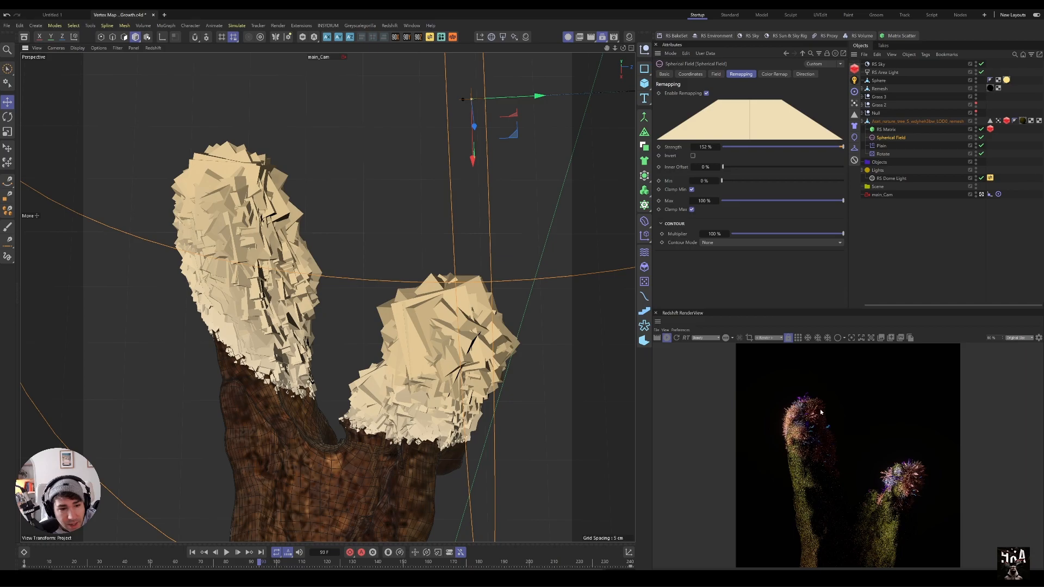
{"action": "left_click_drag", "start_coordinate": [696, 146], "coordinate": [723, 147]}
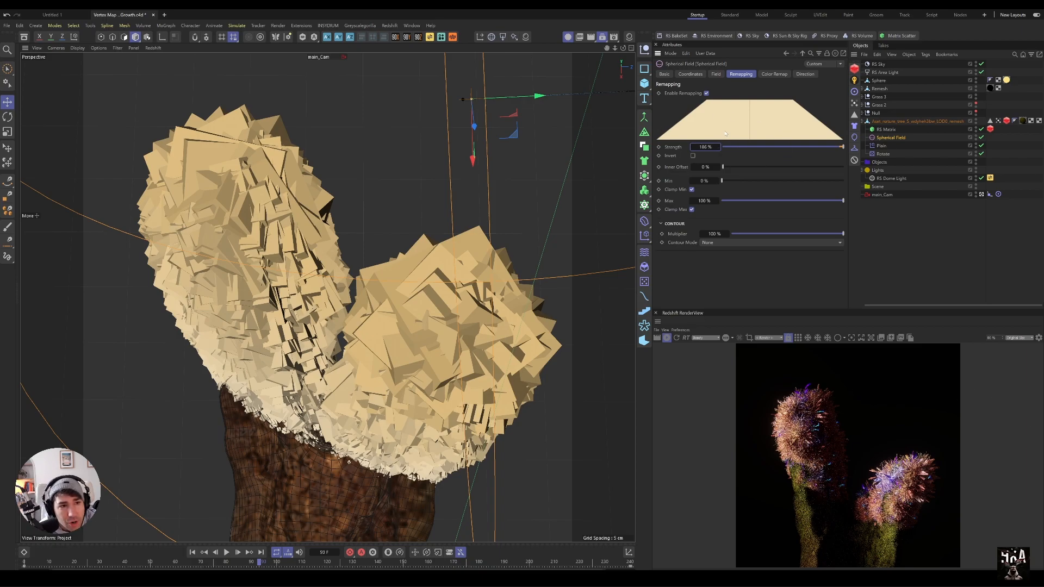
{"action": "left_click_drag", "start_coordinate": [703, 147], "coordinate": [753, 147]}
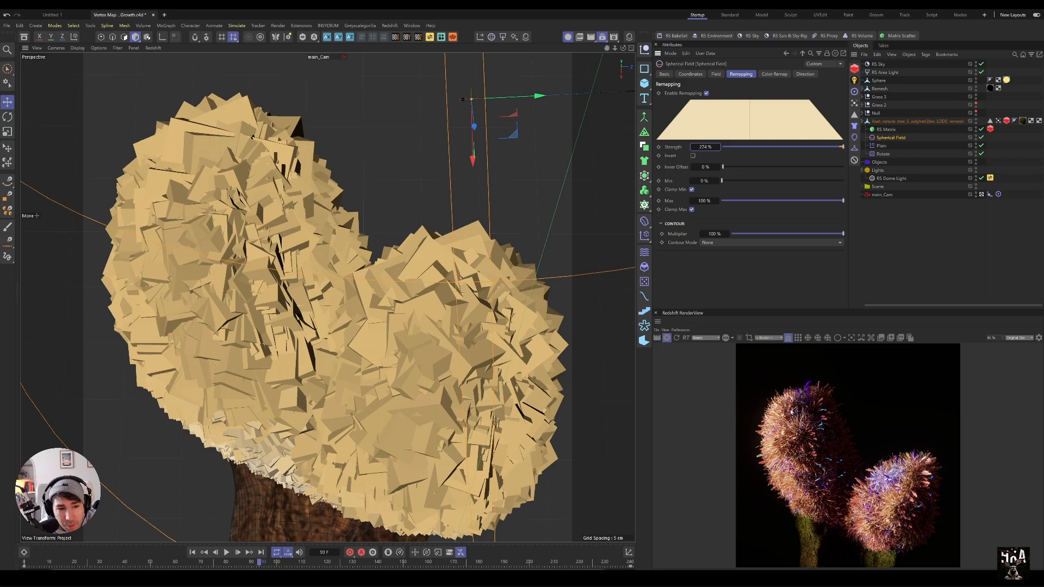
- Rename the Null object as Grass1 and widen the object list
{"action": "double_click", "coordinate": [876, 113]}
{"action": "type", "text": "F"}
{"action": "type", "text": "Grass1"}
{"action": "key", "text": "Return"}
{"action": "left_click_drag", "start_coordinate": [849, 131], "coordinate": [826, 129]}
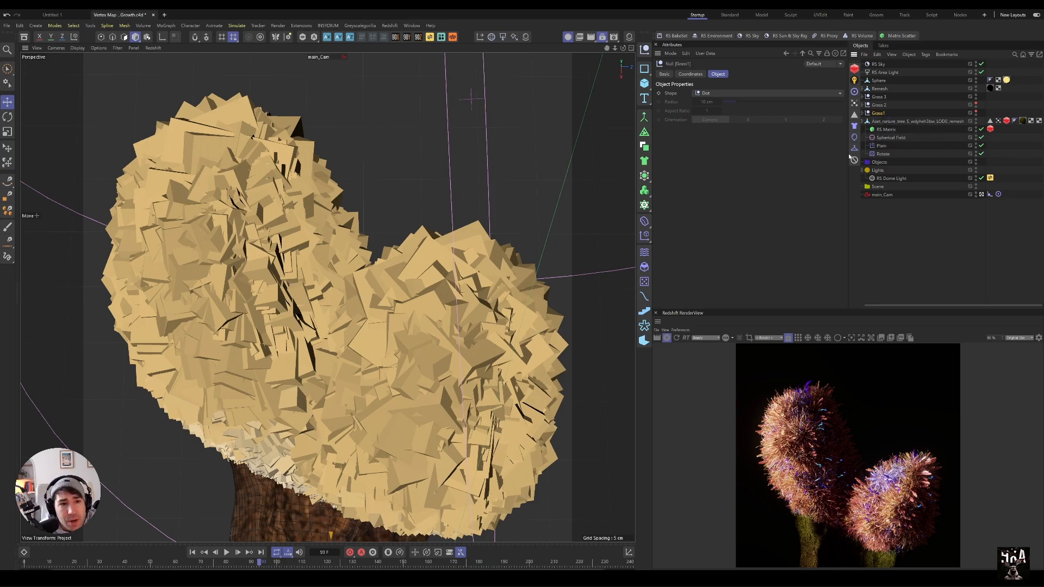
- Rename the Remesh object as Luminescent Swirl
{"action": "left_click", "coordinate": [864, 104]}
{"action": "left_click", "coordinate": [866, 97]}
{"action": "left_click", "coordinate": [862, 89]}
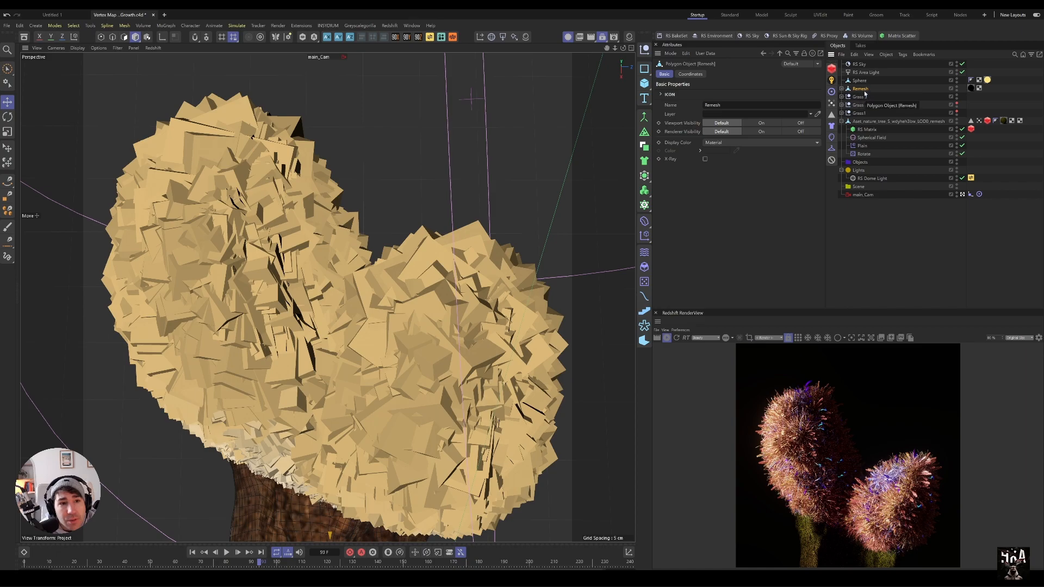
{"action": "double_click", "coordinate": [864, 89]}
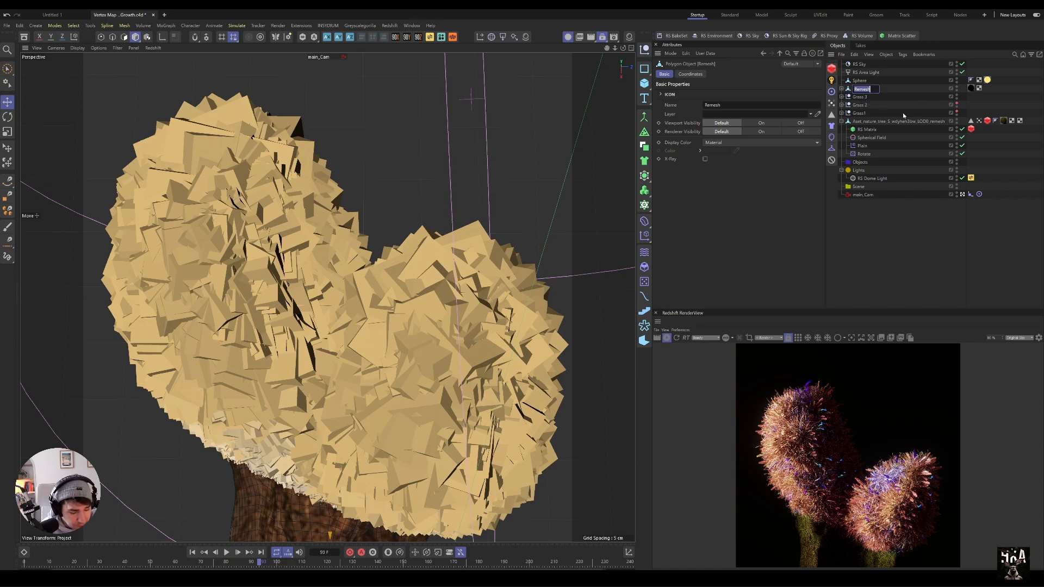
{"action": "type", "text": "Luminescent Sw"}
{"action": "type", "text": "irl"}
{"action": "key", "text": "Return"}
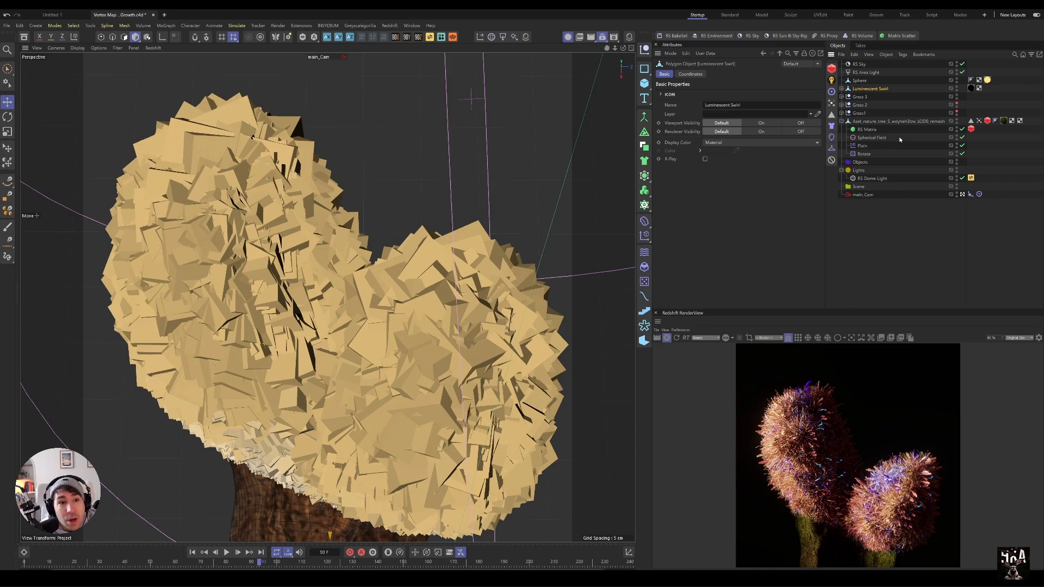
- Review the swirl and grass source objects, the RS Matrix settings and the tree's Polygon Selection tag fields
{"action": "left_click", "coordinate": [865, 113], "text": "shift"}
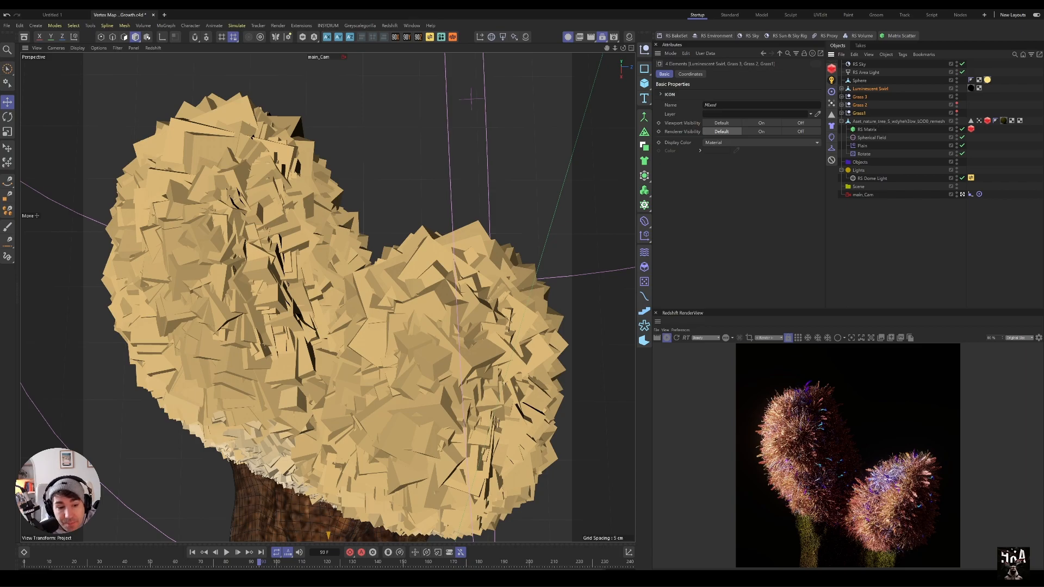
{"action": "left_click", "coordinate": [879, 130]}
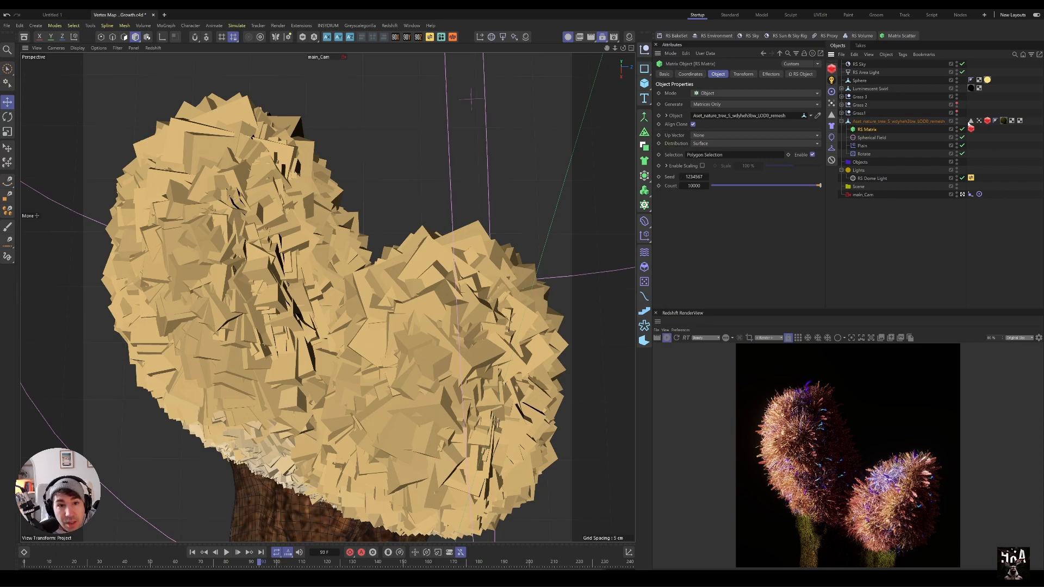
{"action": "left_click", "coordinate": [972, 121]}
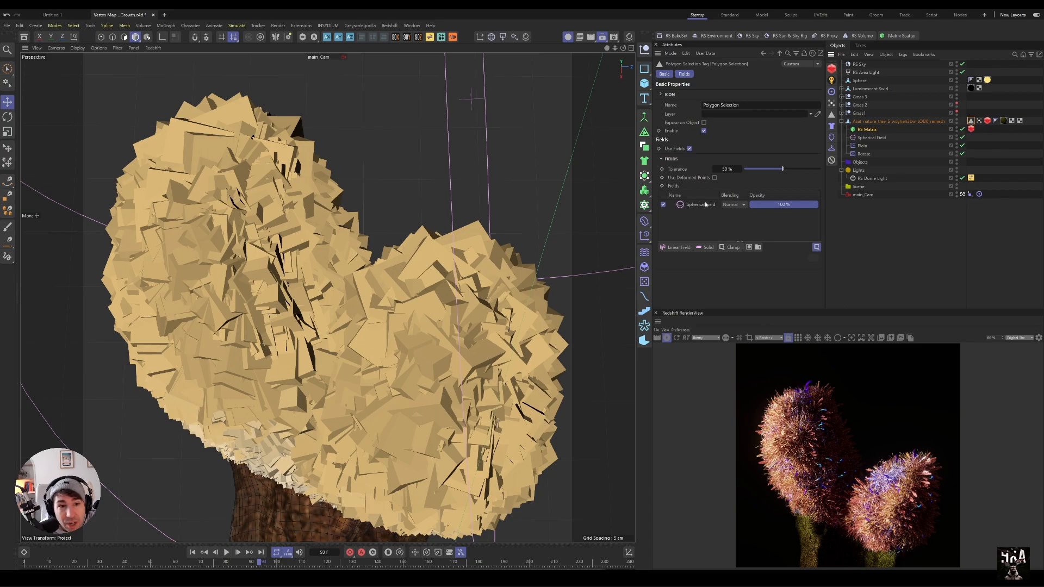
- Lower the Spherical Field's remapping Strength slightly and stop the live Redshift preview
{"action": "left_click", "coordinate": [871, 138]}
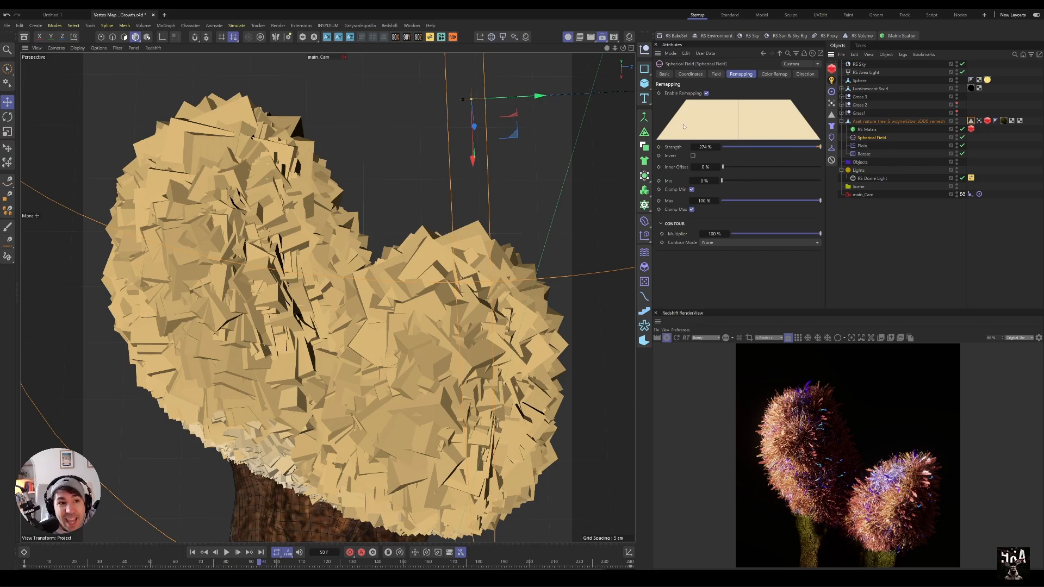
{"action": "left_click_drag", "start_coordinate": [706, 149], "coordinate": [683, 149]}
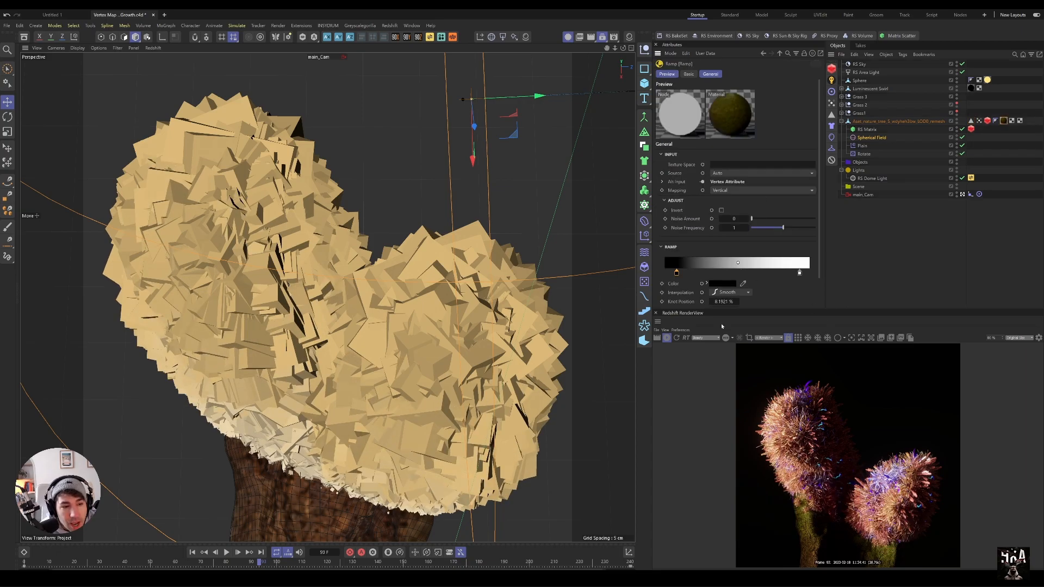
{"action": "left_click", "coordinate": [666, 339]}
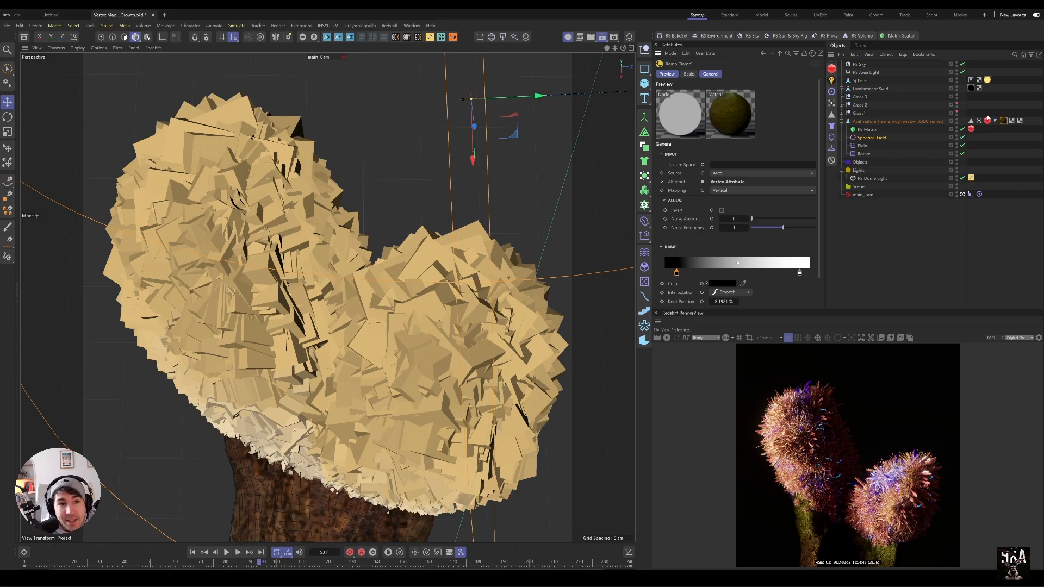
- Examine the tree mesh and its child objects RS Matrix, Spherical Field, Plain and Rotate
{"action": "left_click", "coordinate": [867, 129]}
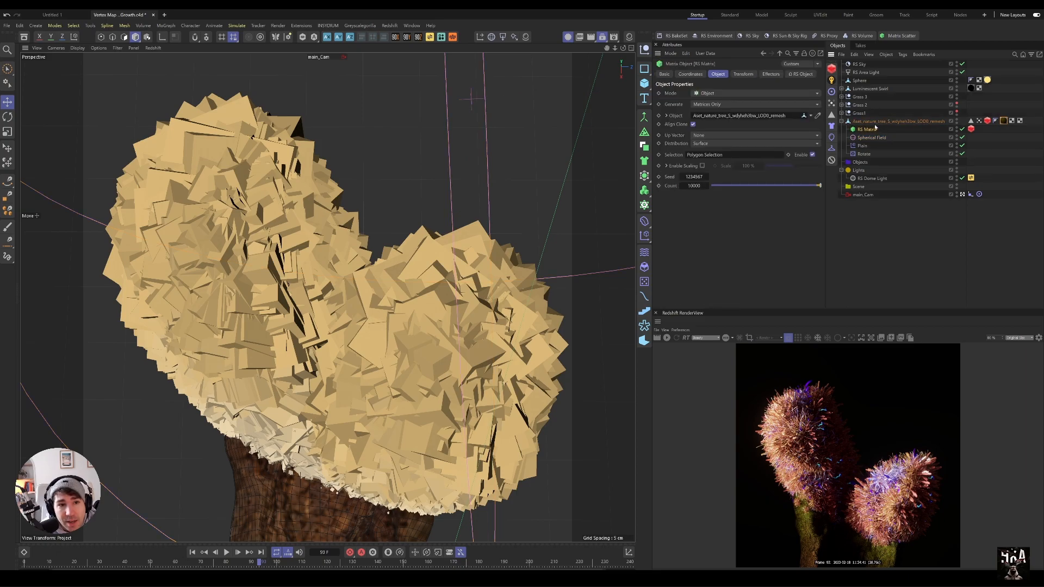
{"action": "left_click", "coordinate": [872, 122]}
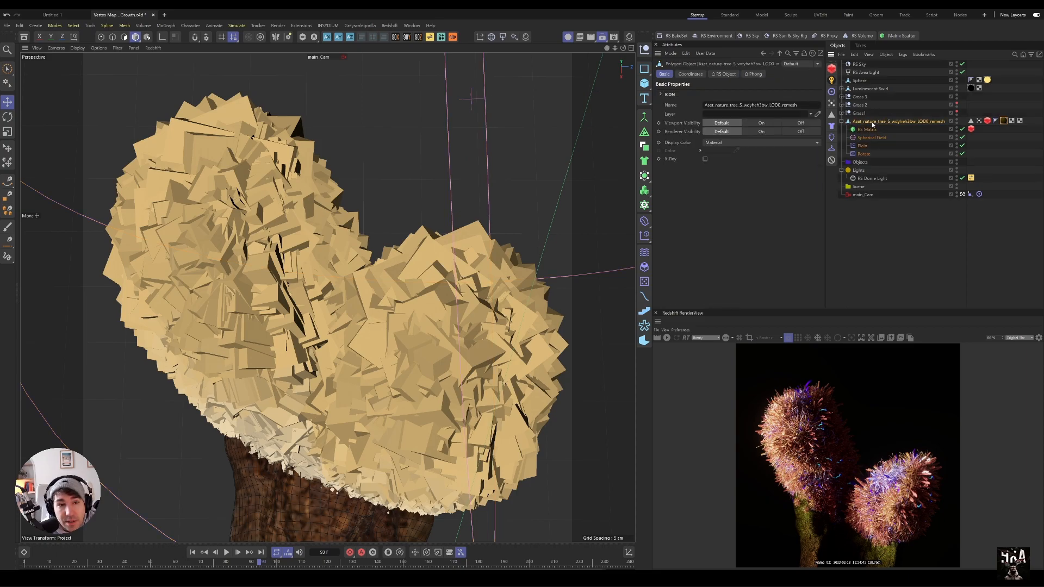
{"action": "left_click", "coordinate": [870, 130]}
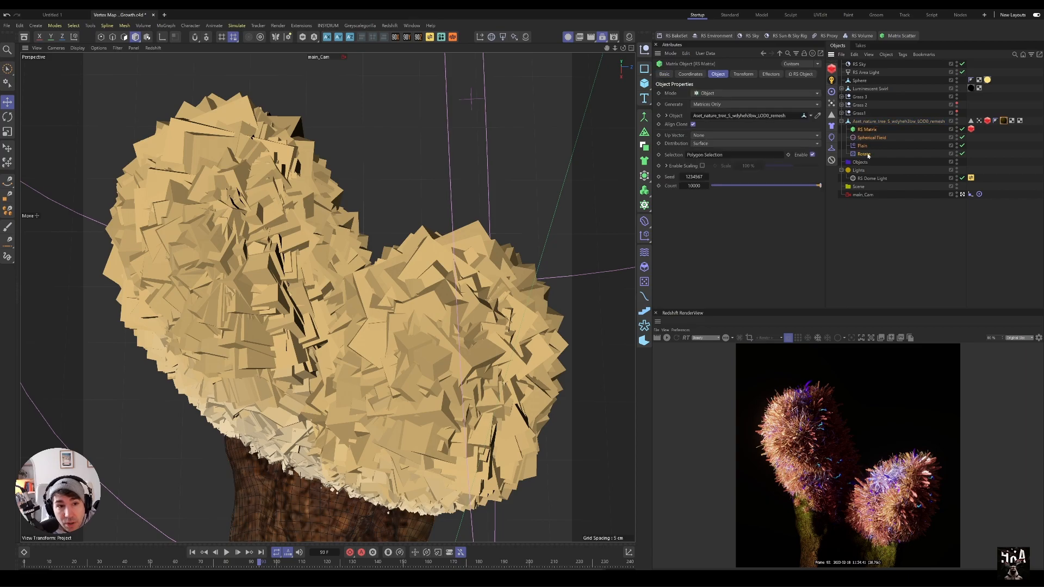
{"action": "left_click", "coordinate": [864, 154], "text": "shift"}
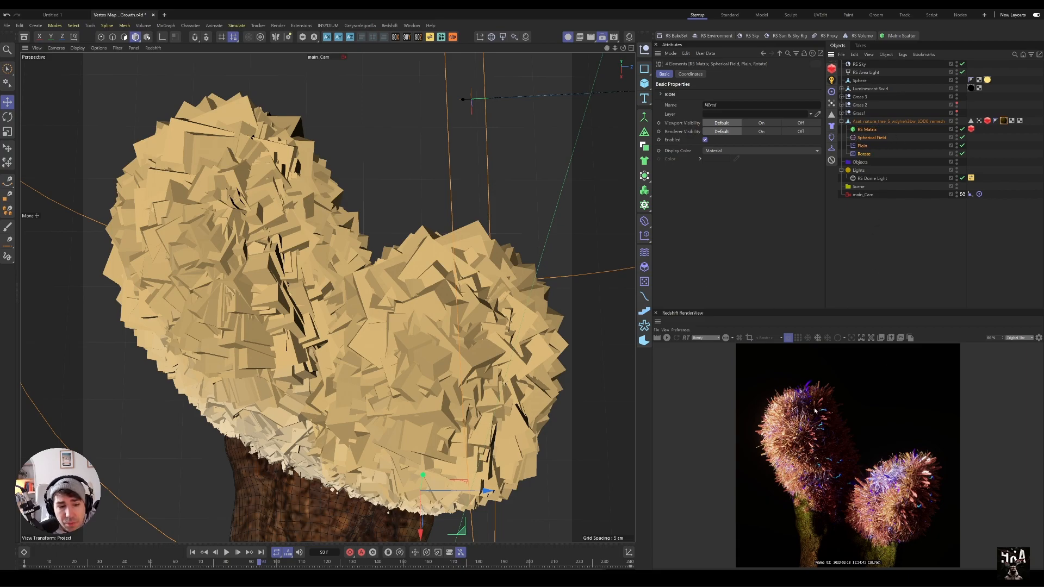
{"action": "left_click", "coordinate": [866, 130]}
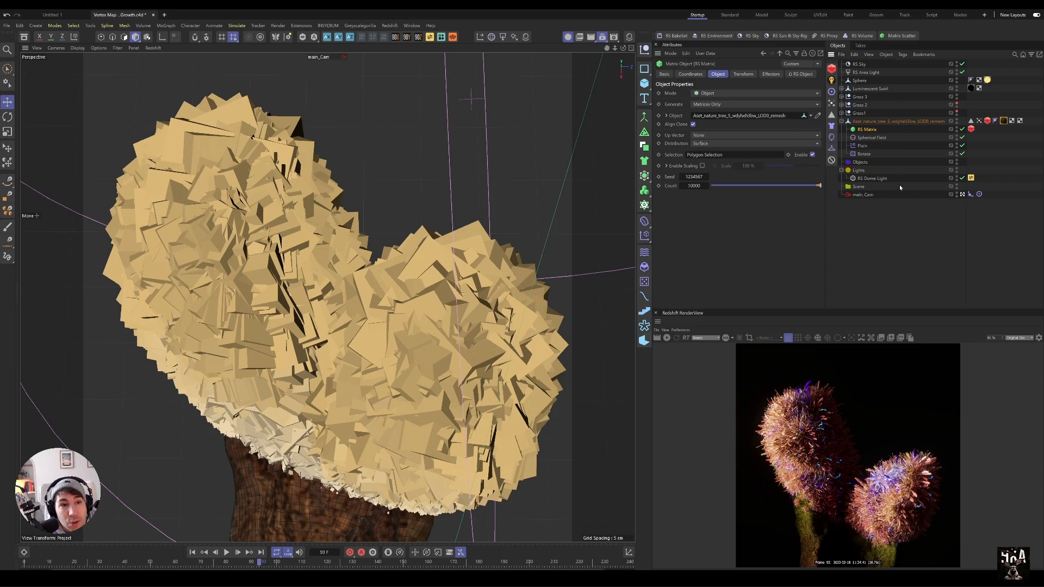
- Select the tree mesh together with the Grass1, Grass 2 and Grass 3 objects
{"action": "left_click", "coordinate": [875, 125]}
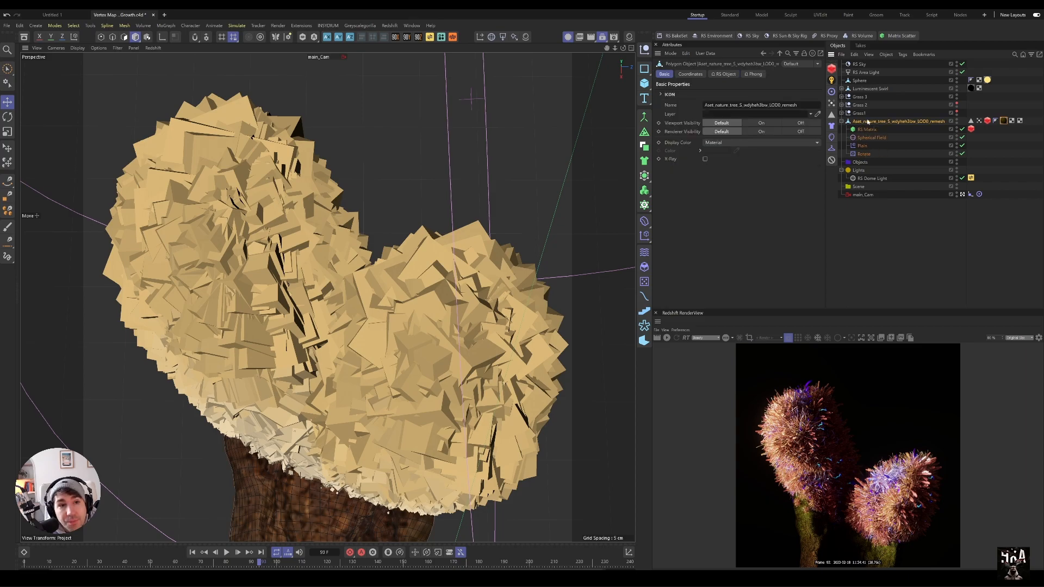
{"action": "left_click", "coordinate": [862, 114], "text": "ctrl"}
{"action": "left_click", "coordinate": [861, 106], "text": "ctrl"}
{"action": "left_click", "coordinate": [861, 98], "text": "ctrl"}
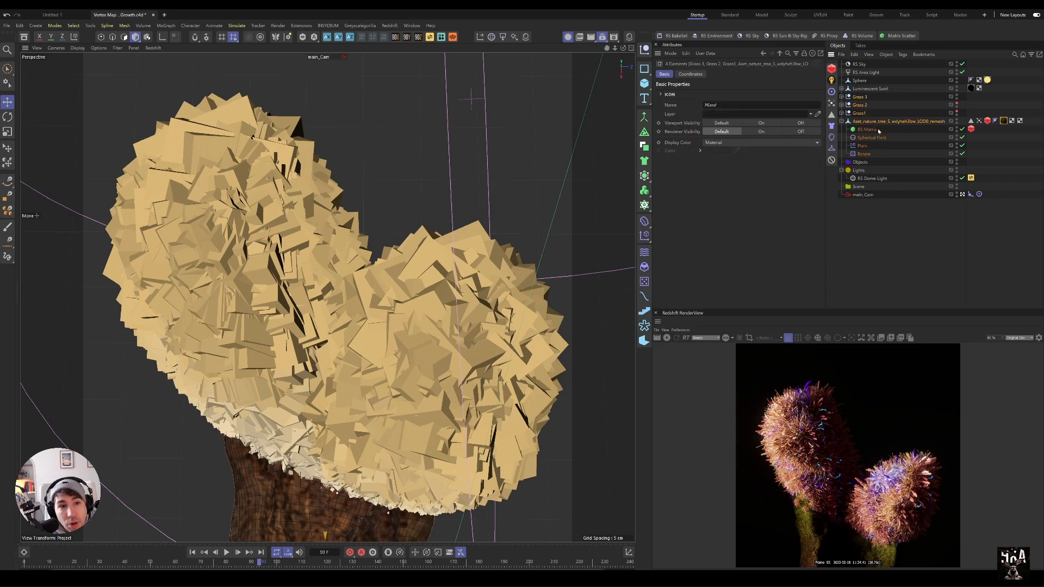
- Add Luminescent Swirl to the selection, group everything selected under one null and name it Grass Setup
{"action": "left_click", "coordinate": [869, 89], "text": "ctrl"}
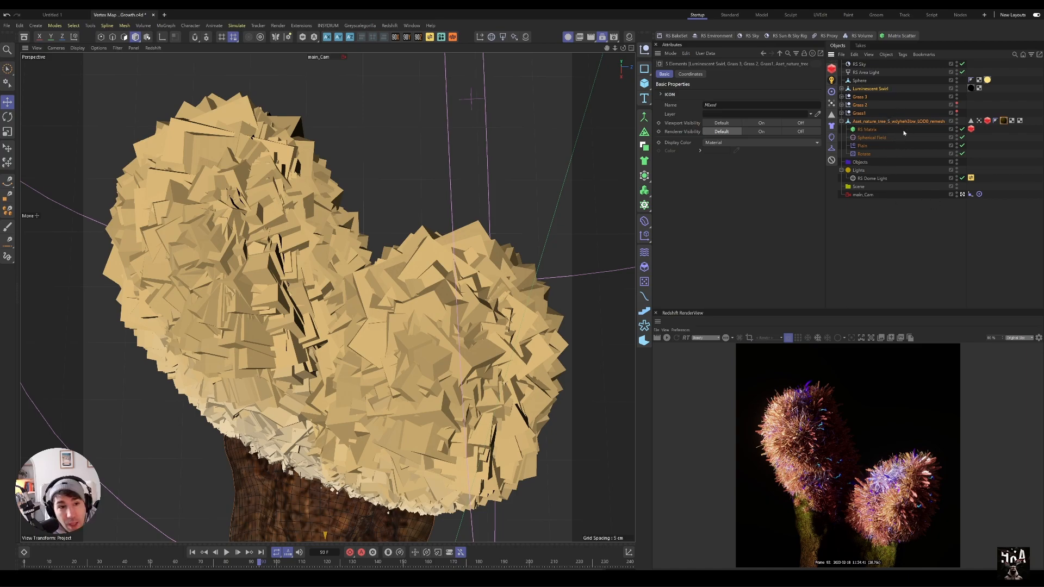
{"action": "key", "text": "alt+g"}
{"action": "double_click", "coordinate": [858, 88]}
{"action": "type", "text": "Grass Setup"}
{"action": "key", "text": "Return"}
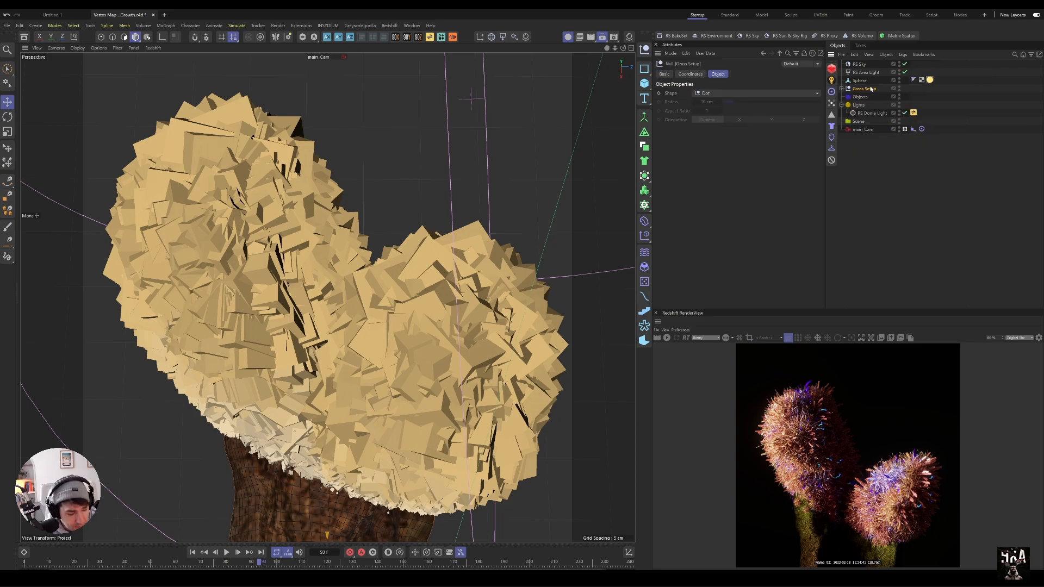
- Switch to the untitled project, add a Backdrop and enlarge it to give the scene a bigger floor and wall
{"action": "left_click", "coordinate": [61, 16]}
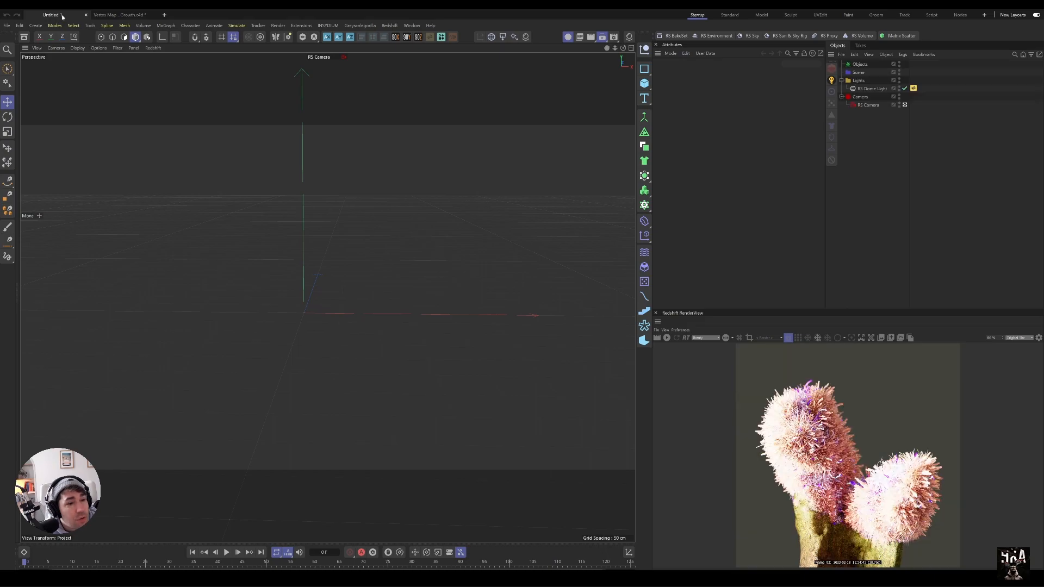
{"action": "left_click", "coordinate": [644, 341]}
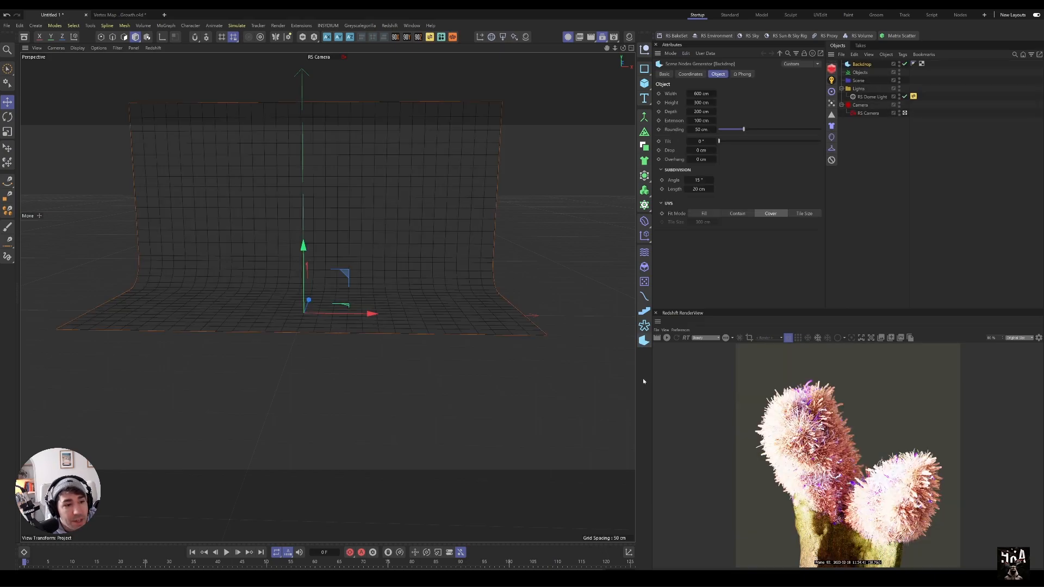
{"action": "mouse_move", "coordinate": [705, 102]}
{"action": "left_mouse_down"}
{"action": "mouse_move", "coordinate": [695, 103]}
{"action": "mouse_move", "coordinate": [702, 112]}
{"action": "left_mouse_up"}
{"action": "left_click", "coordinate": [891, 157]}
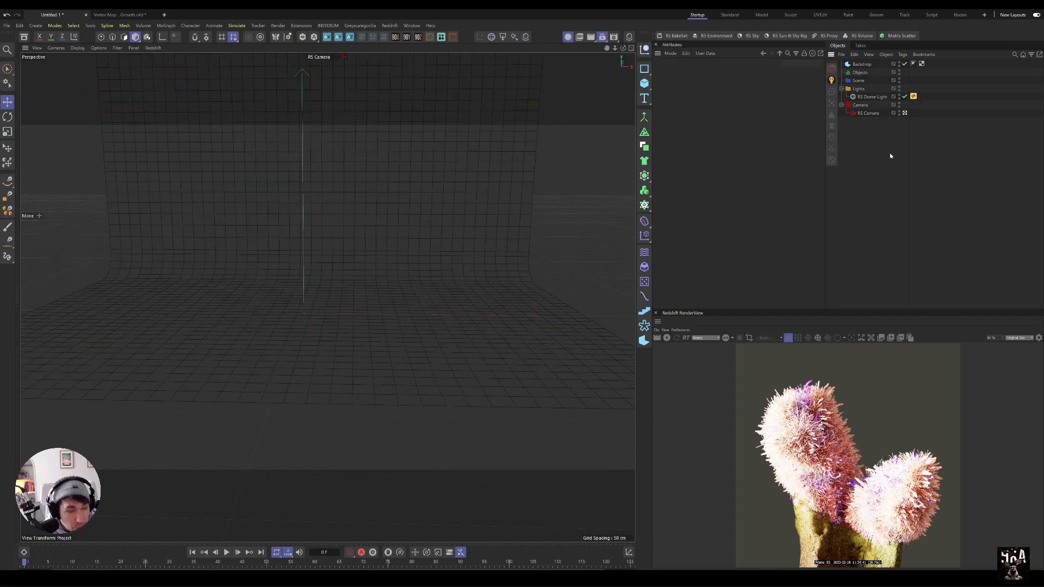
- Paste the copied Grass Setup into the scene, converting its texture paths to absolute, and start the live Redshift preview
{"action": "key", "text": "ctrl+v"}
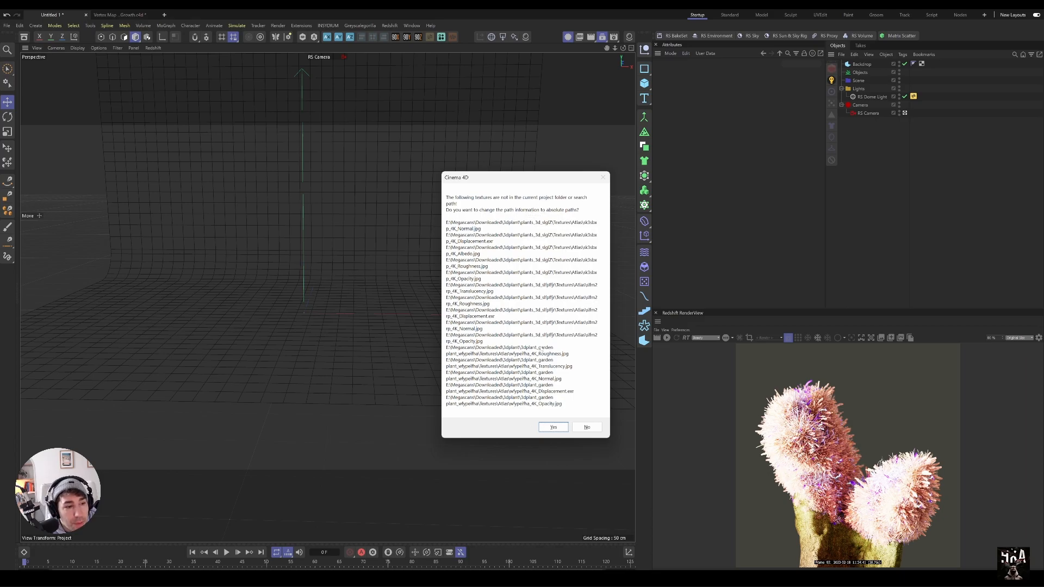
{"action": "left_click", "coordinate": [544, 428]}
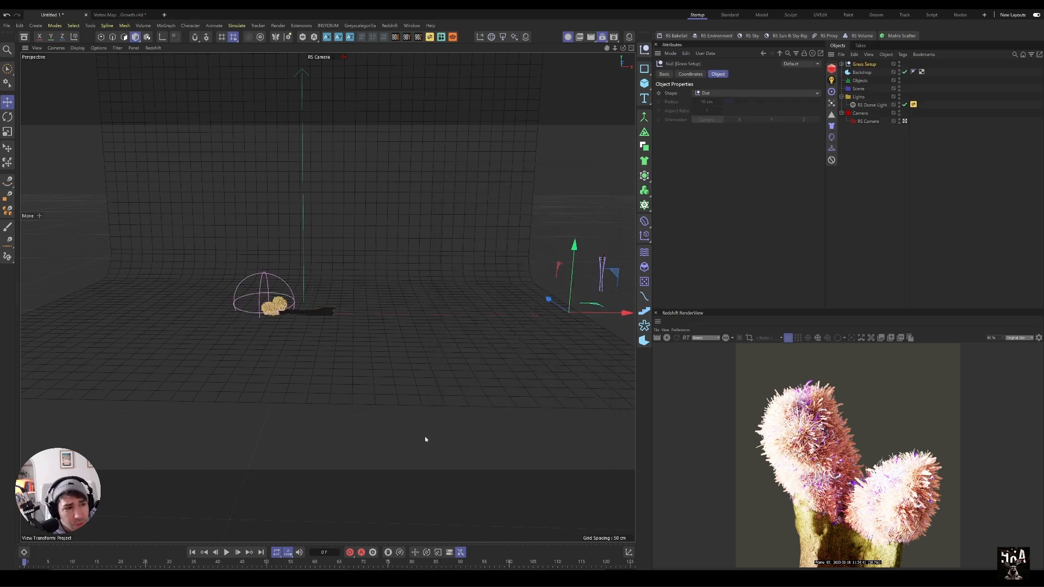
{"action": "right_click_drag", "start_coordinate": [294, 317], "coordinate": [352, 326], "text": "alt"}
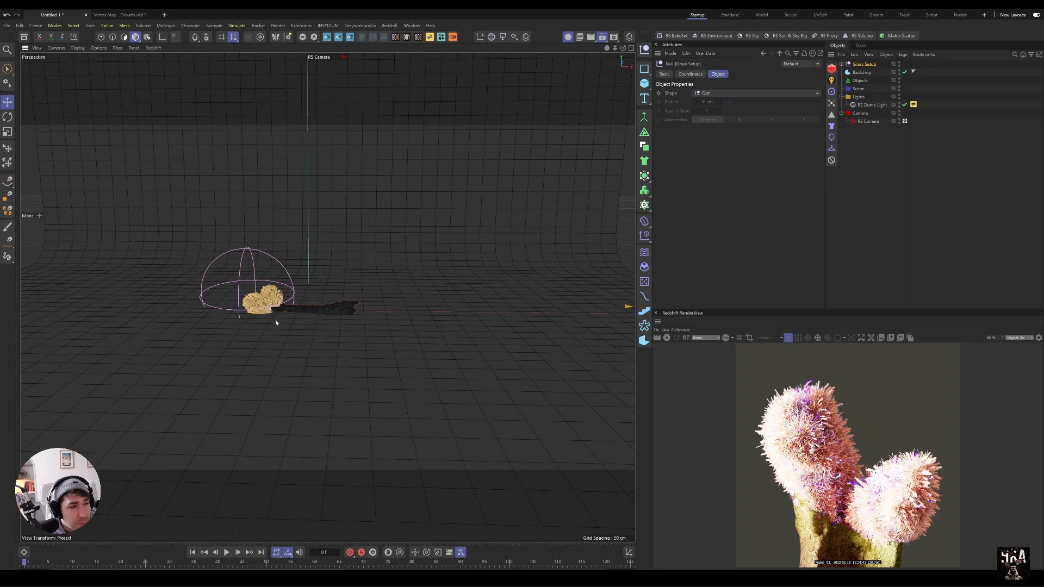
{"action": "scroll", "coordinate": [276, 323], "scroll_direction": "up", "scroll_amount": 5}
{"action": "left_click_drag", "start_coordinate": [362, 330], "coordinate": [358, 366], "text": "alt"}
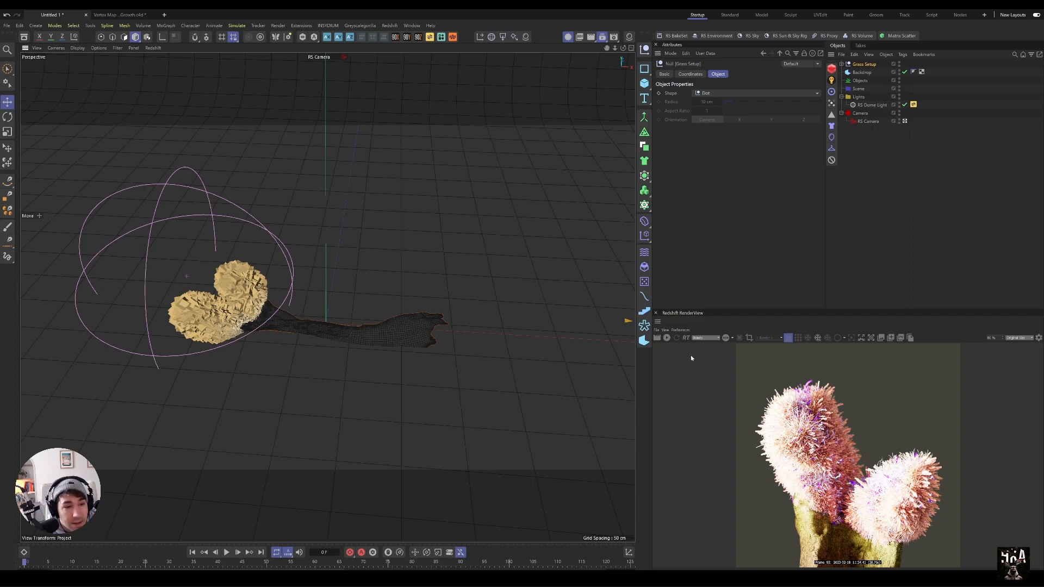
{"action": "left_click", "coordinate": [668, 339]}
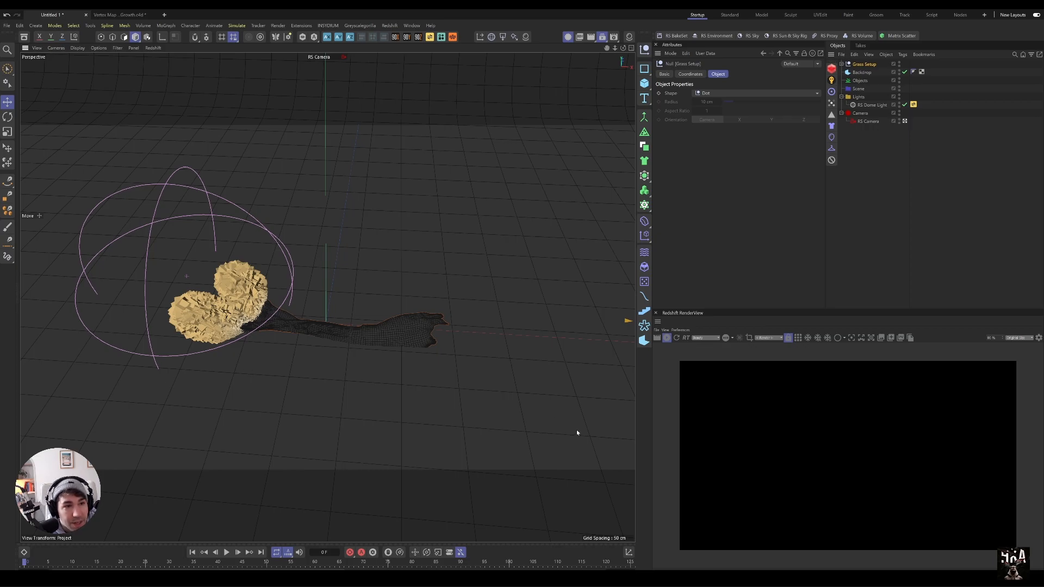
- Move the Luminescent Swirl, Grass 3, Grass 2 and Grass1 source objects together farther sideways, well away from the backdrop
{"action": "scroll", "coordinate": [482, 329], "scroll_direction": "down", "scroll_amount": 5}
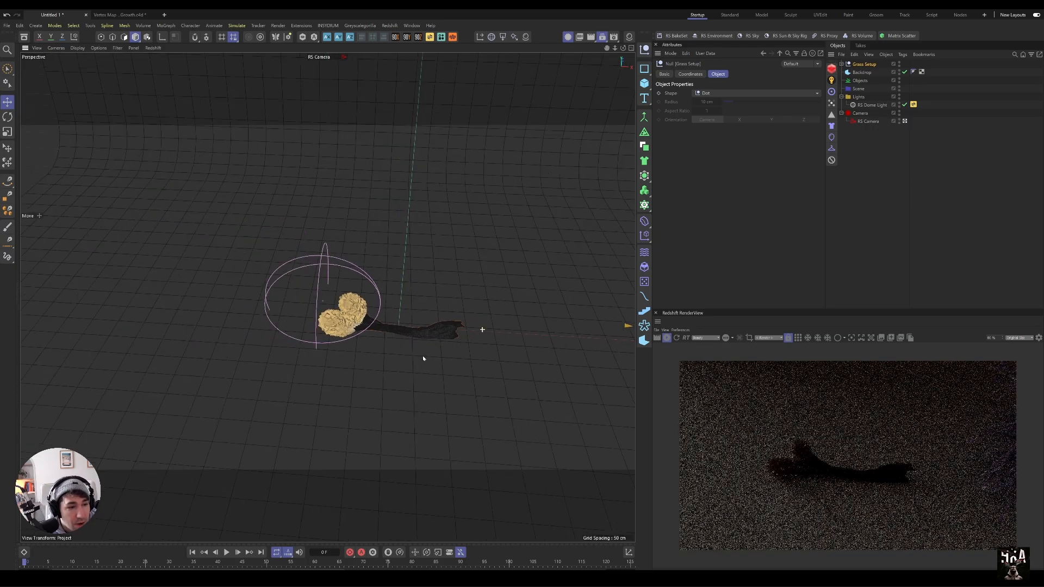
{"action": "key", "text": "o"}
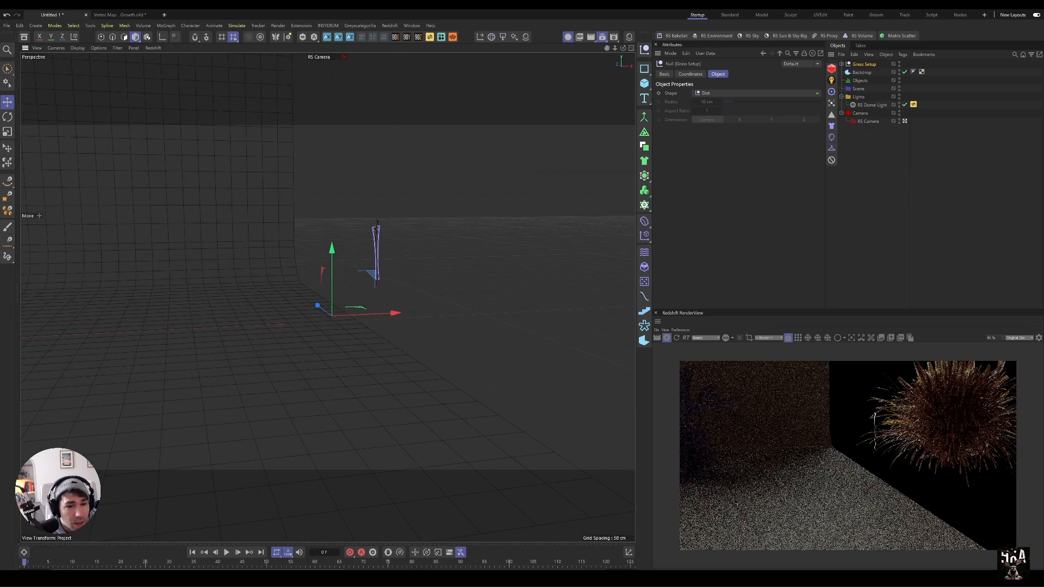
{"action": "scroll", "coordinate": [307, 368], "scroll_direction": "down", "scroll_amount": 5}
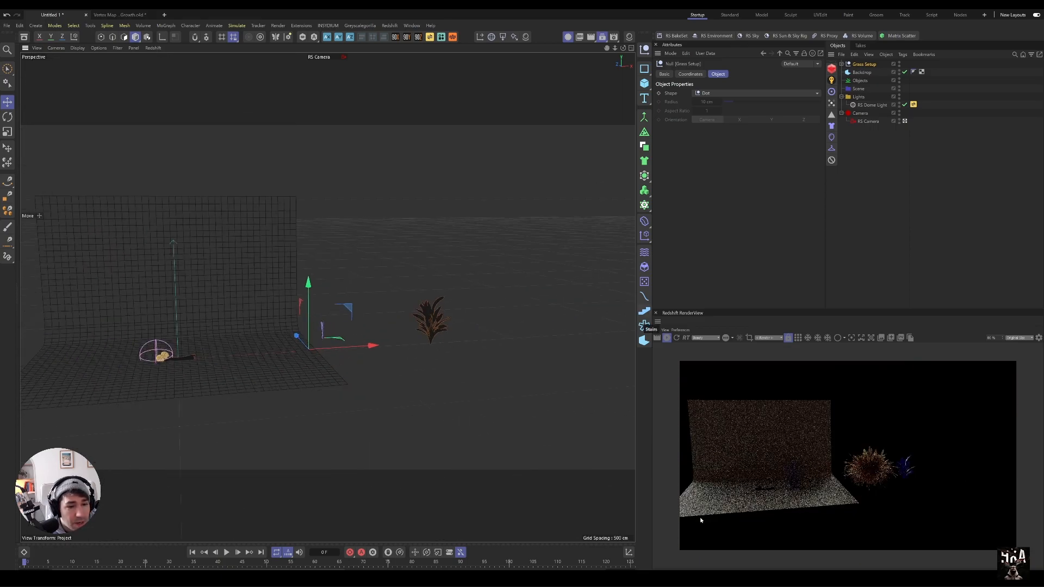
{"action": "left_click", "coordinate": [842, 64]}
{"action": "left_click", "coordinate": [865, 97]}
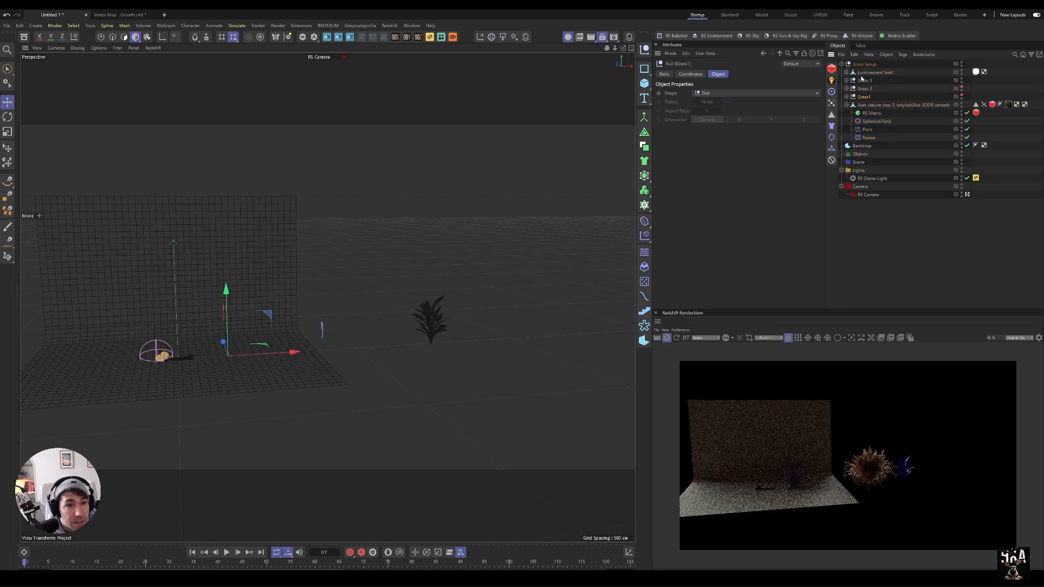
{"action": "left_click", "coordinate": [873, 73], "text": "shift"}
{"action": "left_click_drag", "start_coordinate": [398, 333], "coordinate": [609, 350]}
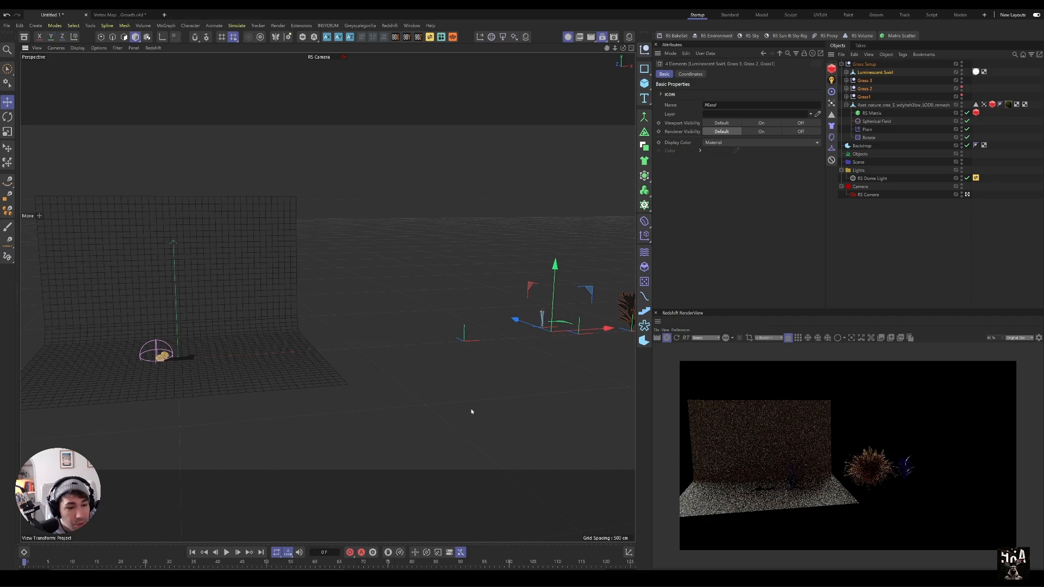
- Rotate the tree mesh so it stands upright on the backdrop, and turn it about its vertical axis
{"action": "scroll", "coordinate": [114, 330], "scroll_direction": "up", "scroll_amount": 5}
{"action": "mouse_move", "coordinate": [303, 436]}
{"action": "left_mouse_down", "text": "alt"}
{"action": "mouse_move", "coordinate": [295, 423]}
{"action": "mouse_move", "coordinate": [299, 441]}
{"action": "left_mouse_up", "text": "alt"}
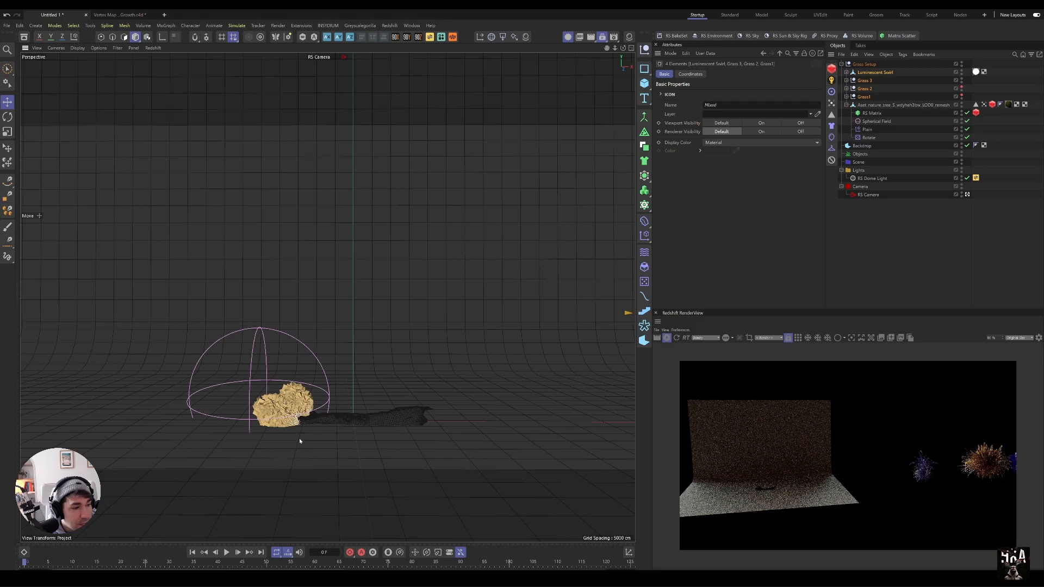
{"action": "left_click", "coordinate": [344, 415]}
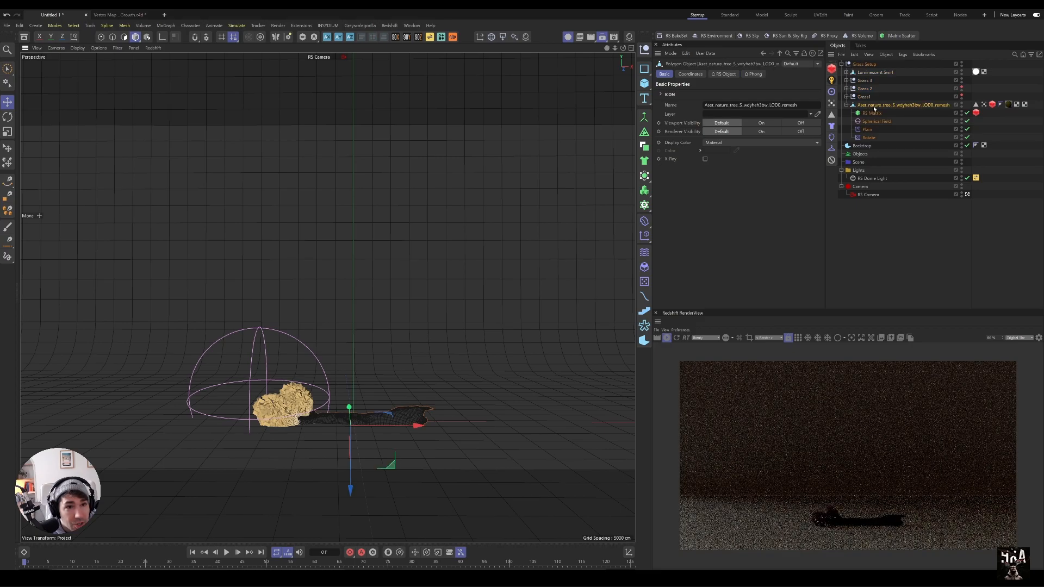
{"action": "key", "text": "r"}
{"action": "left_click_drag", "start_coordinate": [384, 407], "coordinate": [413, 381]}
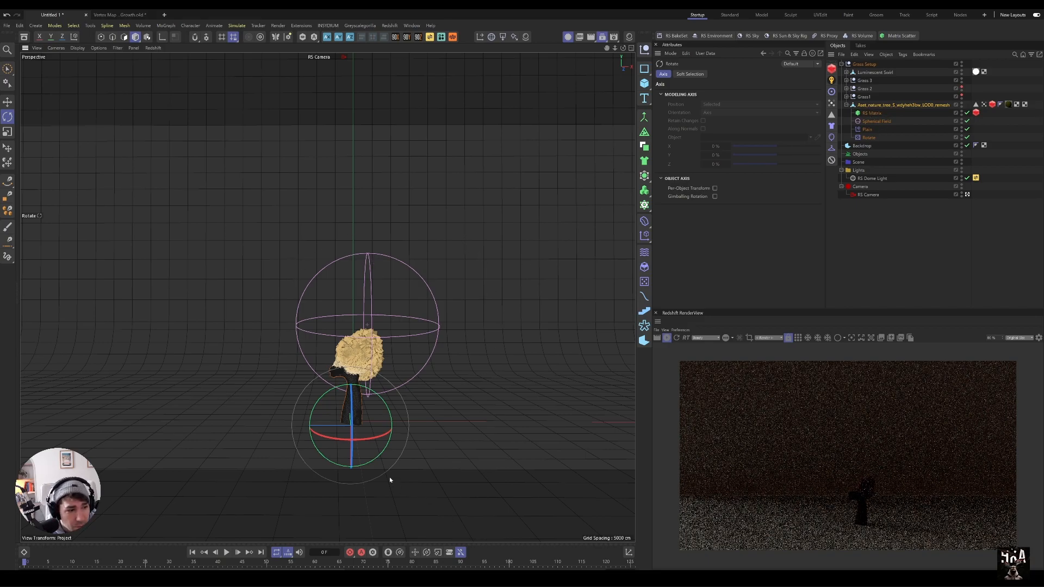
{"action": "left_click_drag", "start_coordinate": [383, 440], "coordinate": [361, 412]}
{"action": "key", "text": "e"}
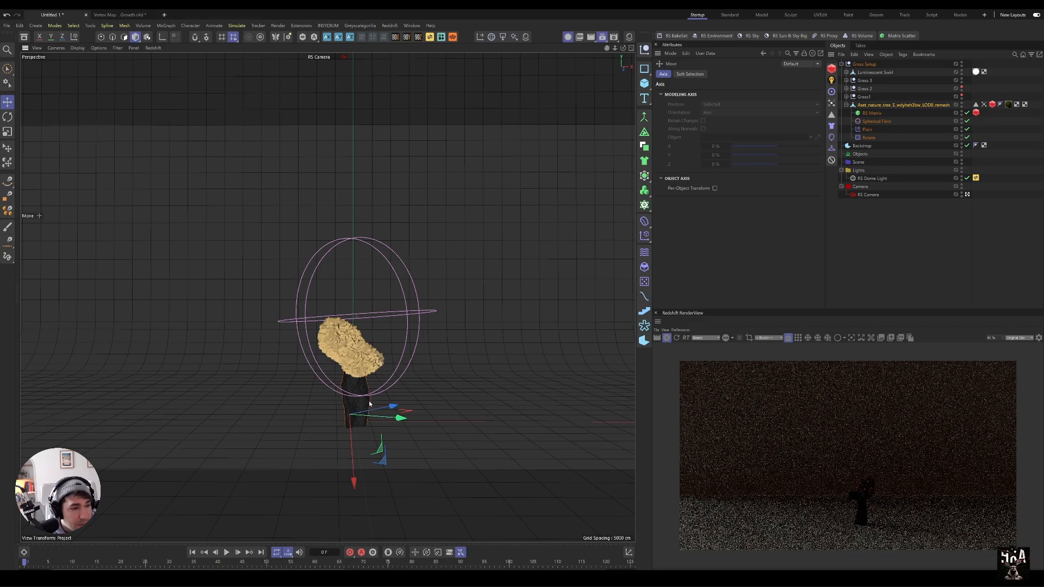
- Set the RS Dome Light's heading rotation to 347° to light the grass-covered tree from another direction
{"action": "right_click_drag", "start_coordinate": [343, 383], "coordinate": [468, 402], "text": "alt"}
{"action": "right_click_drag", "start_coordinate": [403, 357], "coordinate": [649, 400], "text": "alt"}
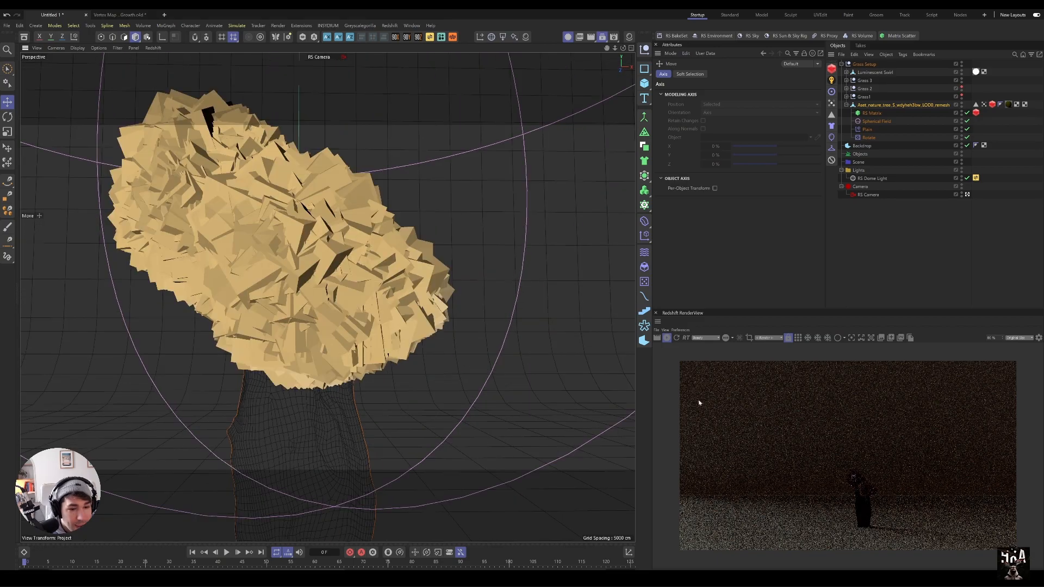
{"action": "left_click", "coordinate": [870, 179]}
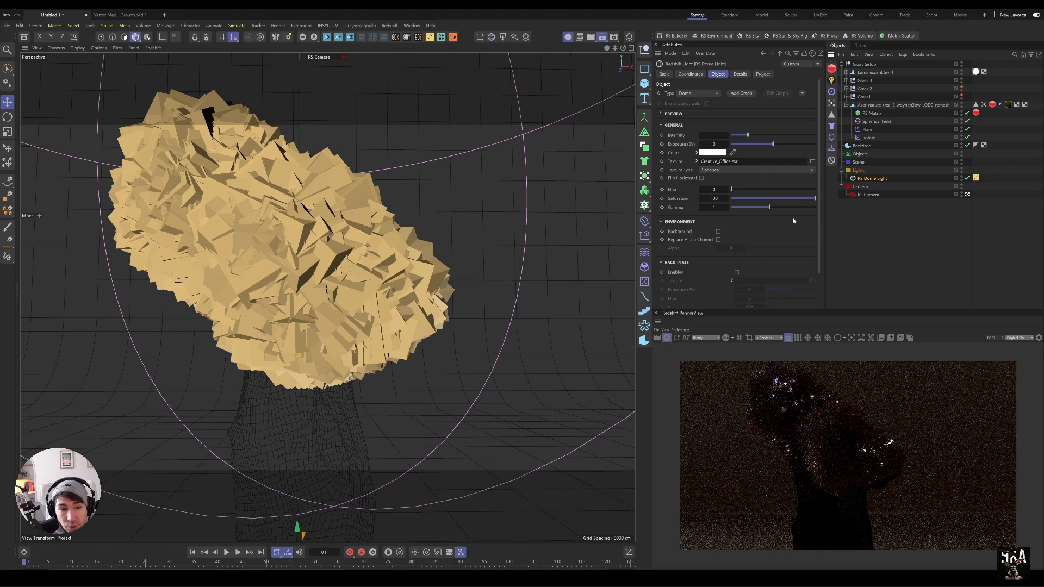
{"action": "scroll", "coordinate": [808, 417], "scroll_direction": "up", "scroll_amount": 1}
{"action": "left_click", "coordinate": [691, 74]}
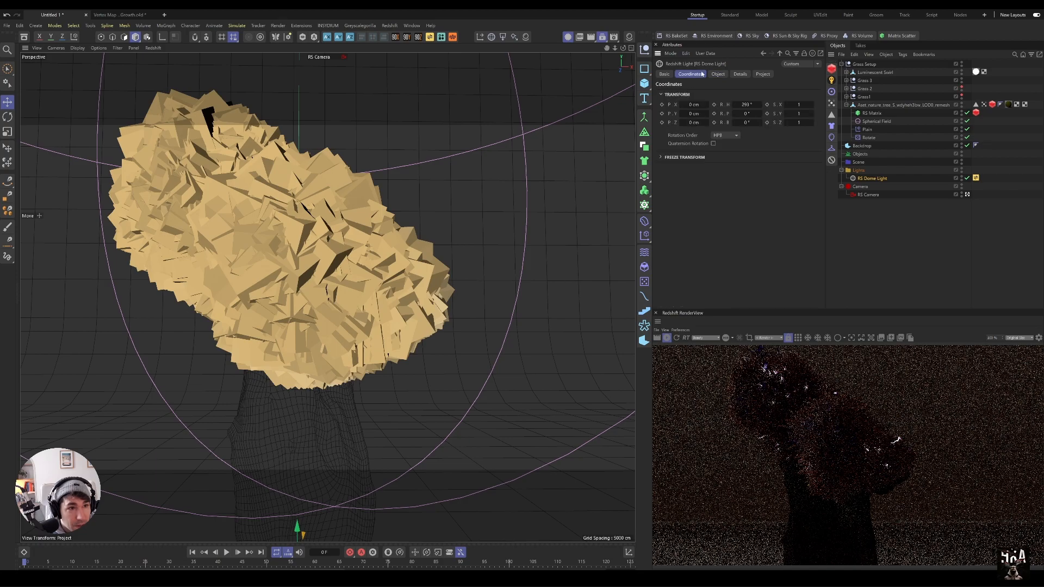
{"action": "left_click_drag", "start_coordinate": [736, 106], "coordinate": [743, 105]}
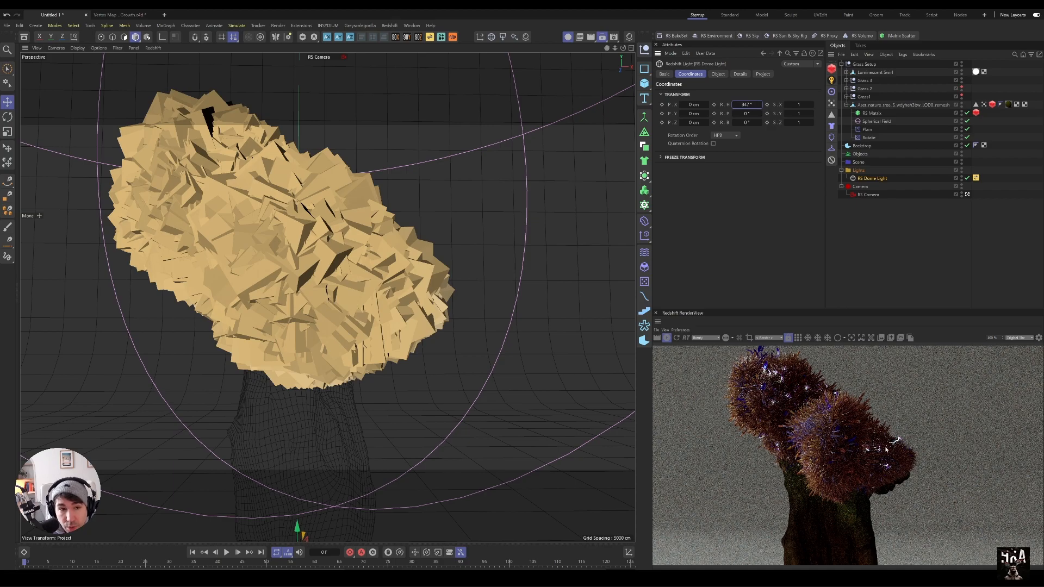
- Darken the RS Camera's optical exposure, trying several levels and ending at an Exposure (EV) of -2.4
{"action": "left_click", "coordinate": [870, 195]}
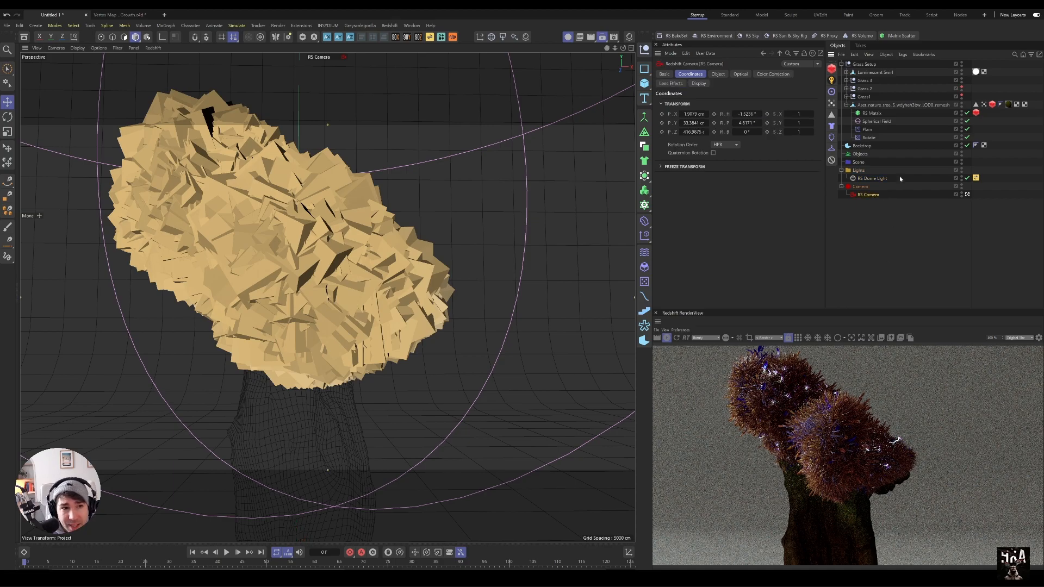
{"action": "left_click", "coordinate": [717, 74]}
{"action": "left_click", "coordinate": [741, 74]}
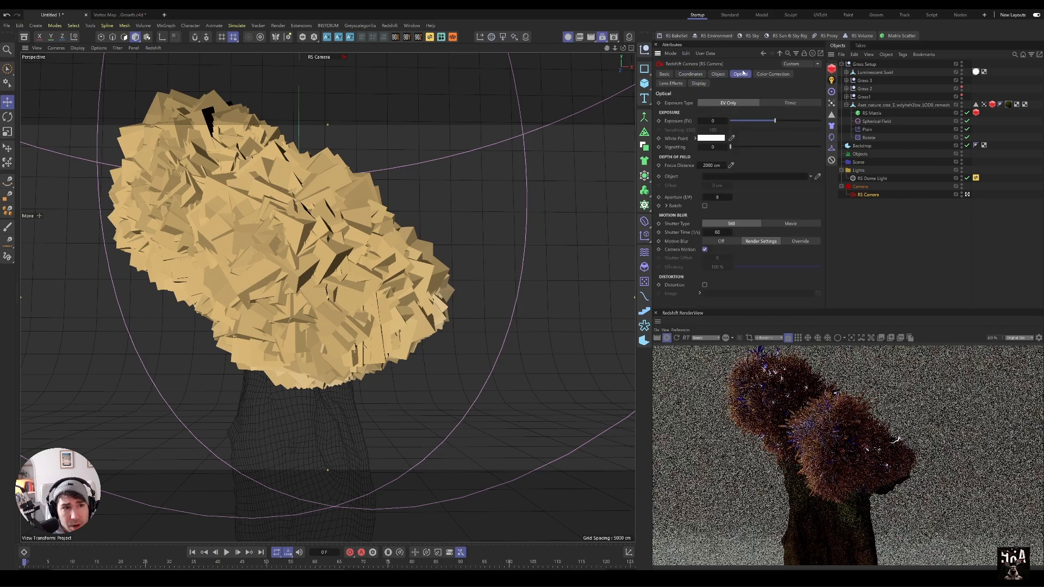
{"action": "left_click_drag", "start_coordinate": [773, 121], "coordinate": [762, 122]}
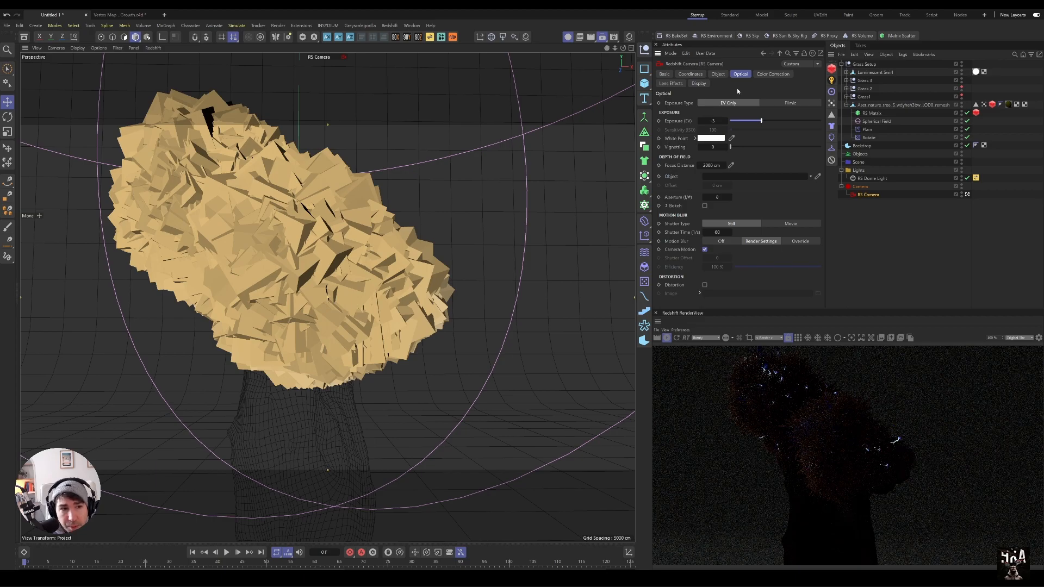
{"action": "left_click", "coordinate": [725, 122]}
{"action": "right_click", "coordinate": [725, 124]}
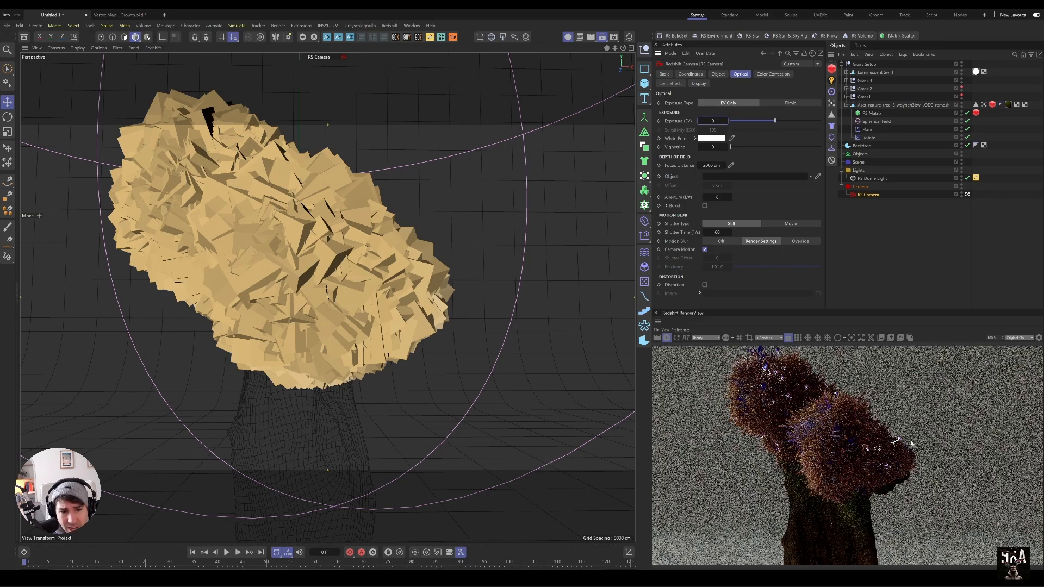
{"action": "left_click_drag", "start_coordinate": [773, 121], "coordinate": [759, 121]}
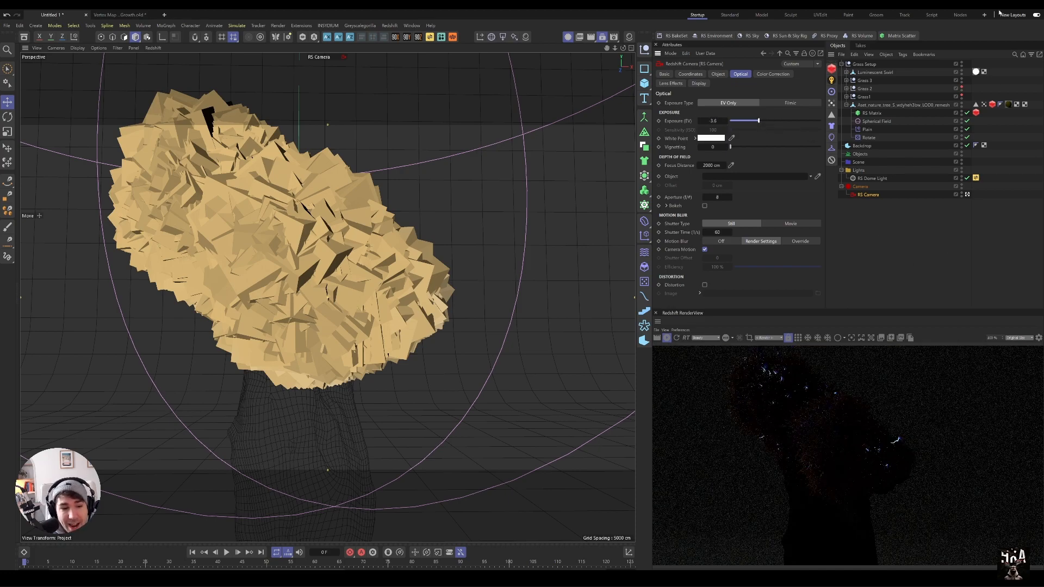
{"action": "left_click_drag", "start_coordinate": [759, 121], "coordinate": [765, 125]}
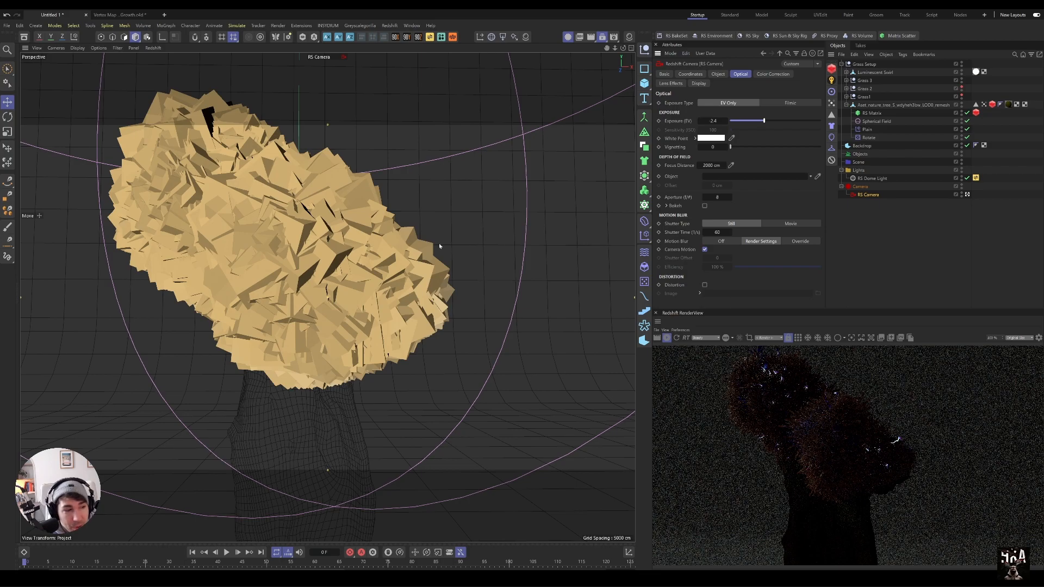
- Add a Redshift area light, rotate it to shine sideways and move it out to the left side of the tree
{"action": "scroll", "coordinate": [426, 243], "scroll_direction": "down", "scroll_amount": 4}
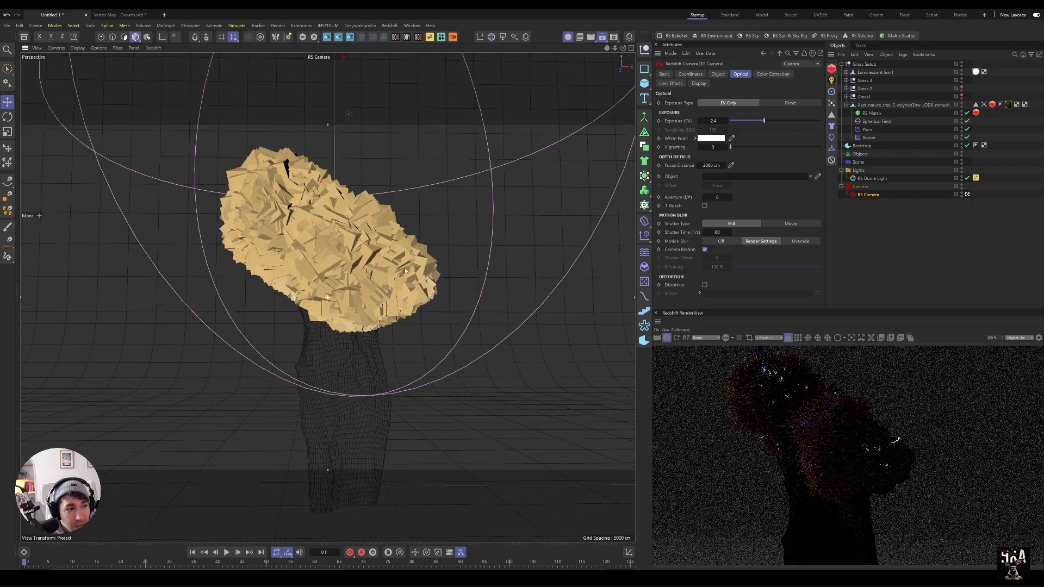
{"action": "middle_click_drag", "start_coordinate": [405, 270], "coordinate": [412, 292], "text": "alt"}
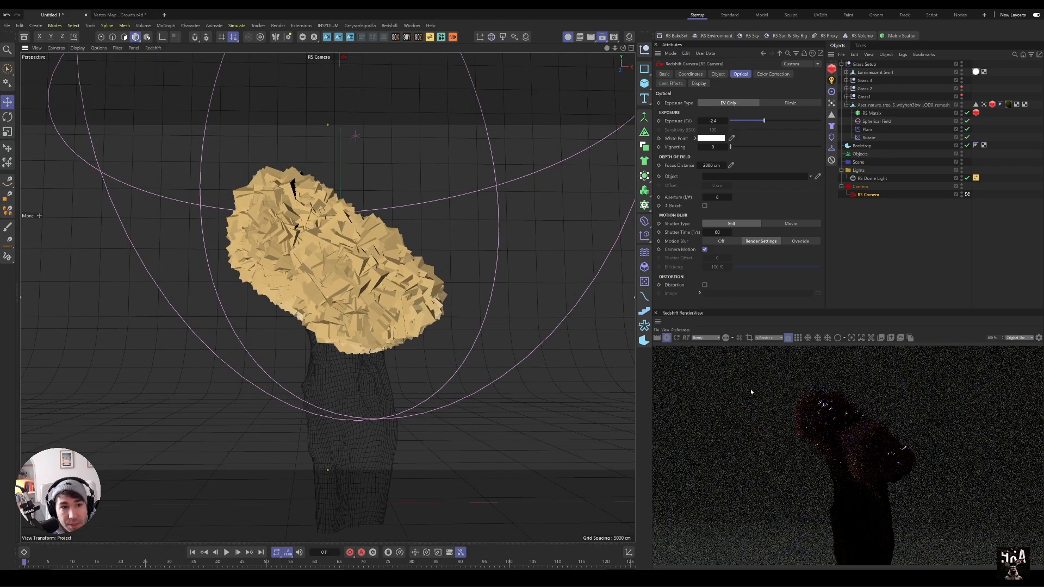
{"action": "left_click", "coordinate": [514, 37]}
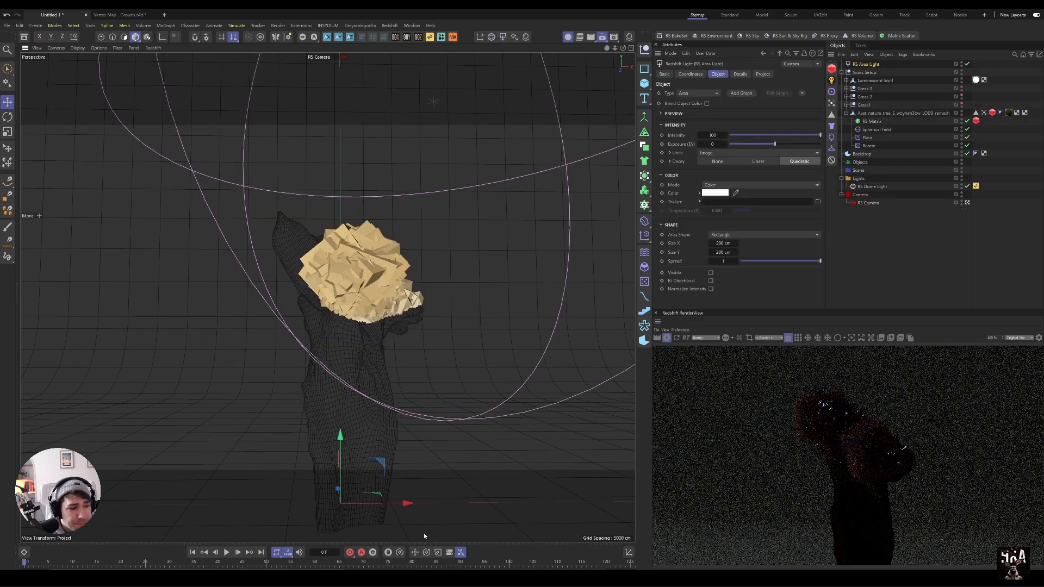
{"action": "key", "text": "r"}
{"action": "left_click_drag", "start_coordinate": [375, 514], "coordinate": [309, 513]}
{"action": "key", "text": "e"}
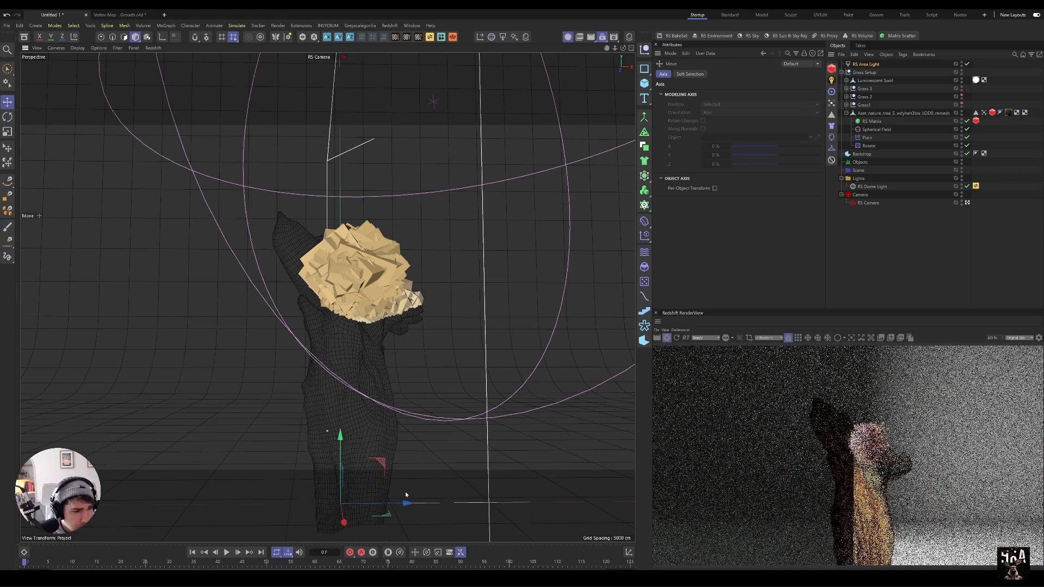
{"action": "left_click_drag", "start_coordinate": [409, 504], "coordinate": [52, 503]}
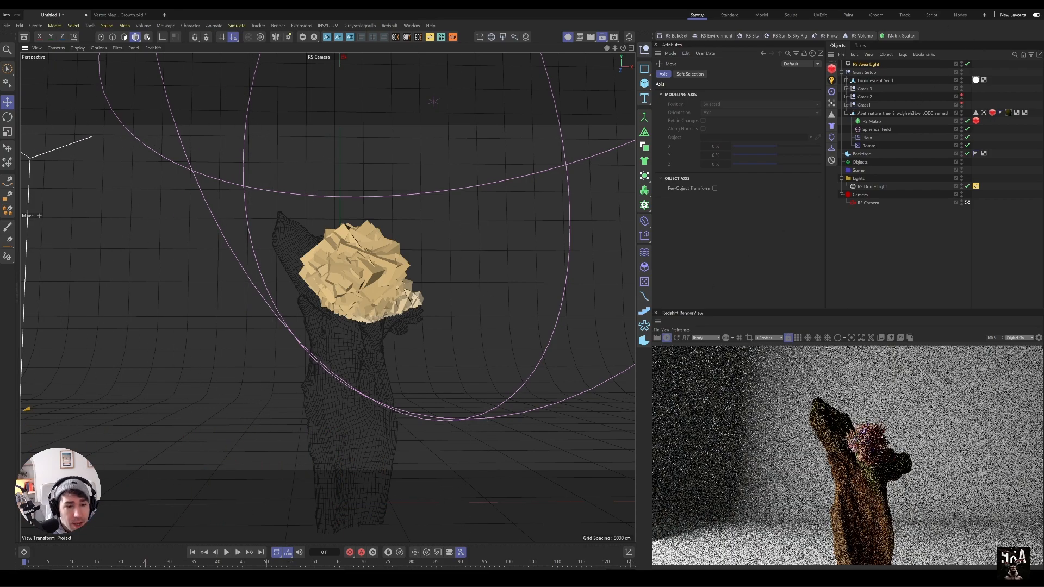
{"action": "left_click", "coordinate": [868, 64]}
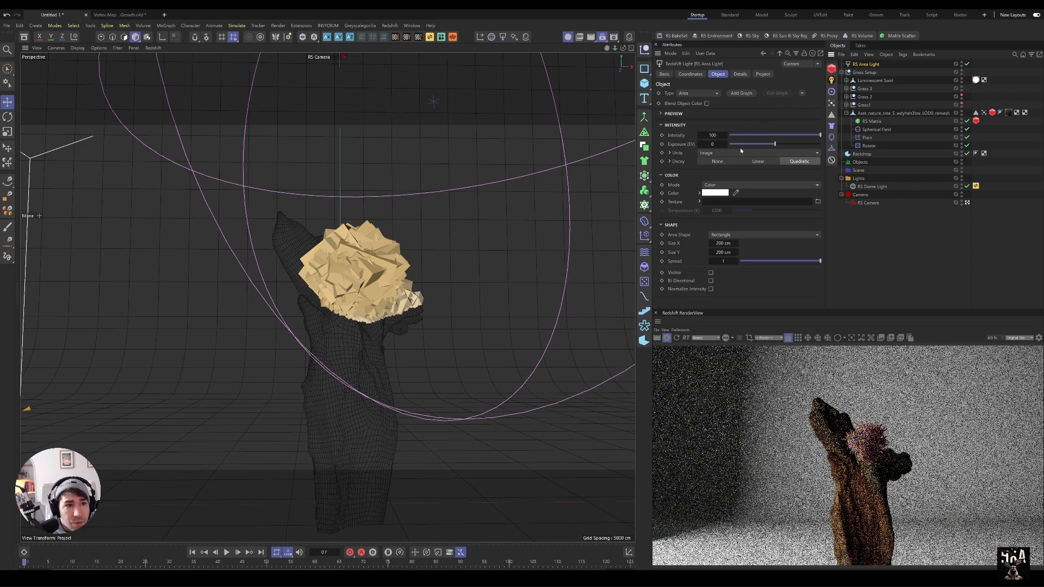
- Narrow the area light's spread to about 0.17 and lower its Exposure (EV) to about -1.1
{"action": "left_click", "coordinate": [754, 262]}
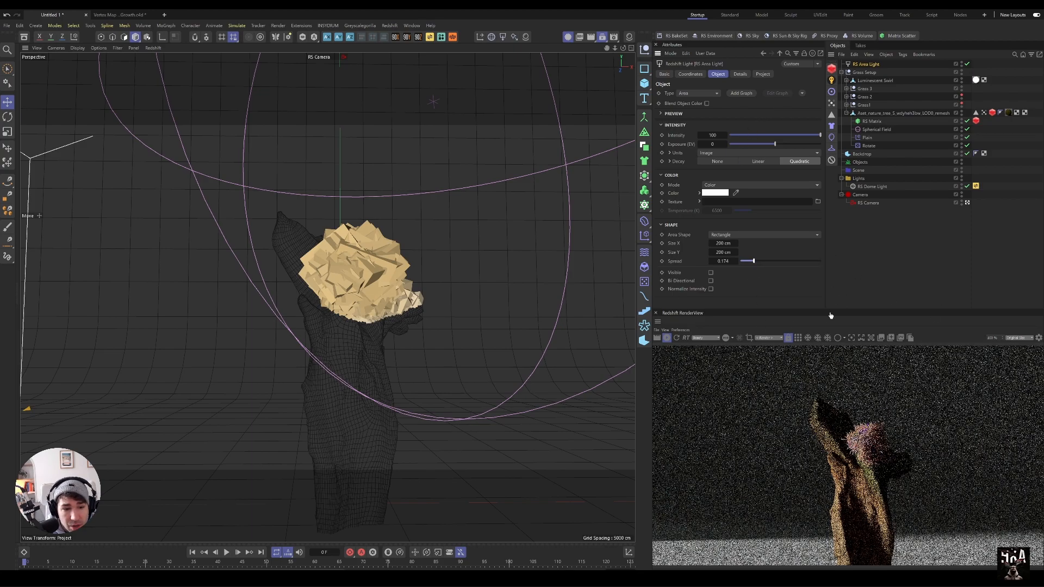
{"action": "left_click", "coordinate": [763, 145]}
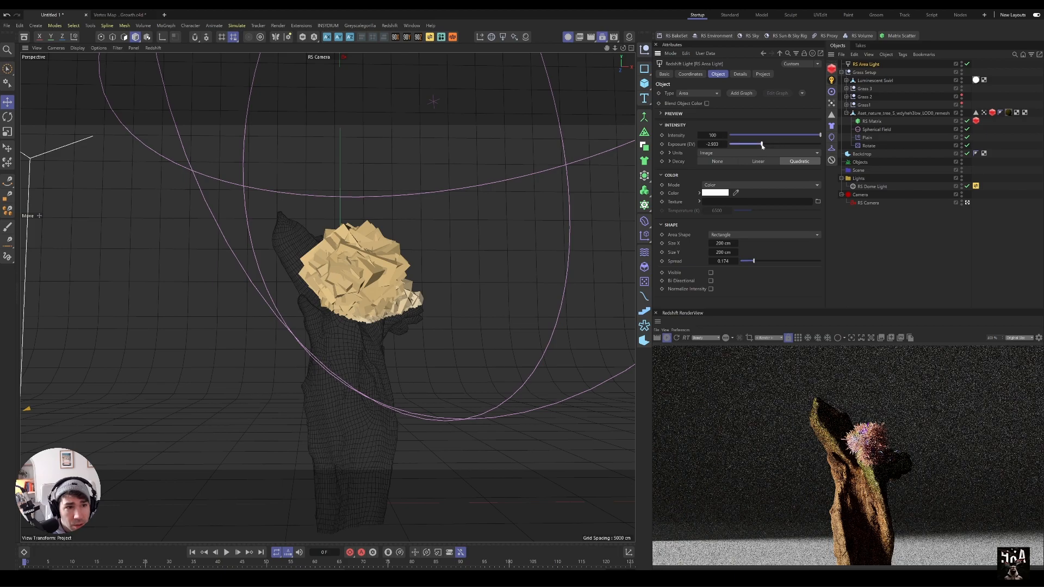
{"action": "left_click_drag", "start_coordinate": [762, 145], "coordinate": [771, 144]}
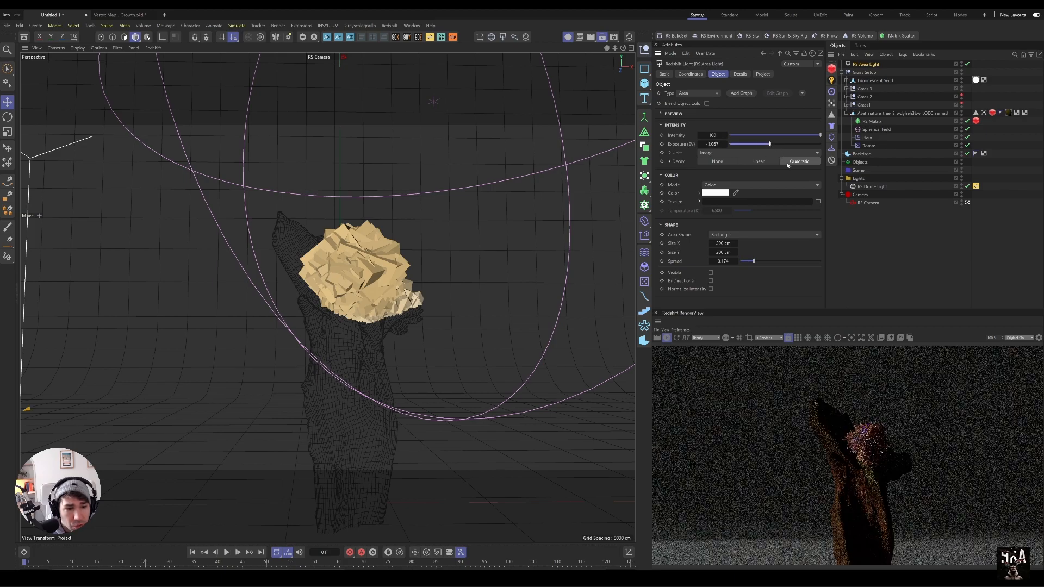
- Move the Spherical Field across the top of the tree so grass covers both upper branches
{"action": "left_click", "coordinate": [419, 195]}
{"action": "left_click_drag", "start_coordinate": [522, 176], "coordinate": [410, 269]}
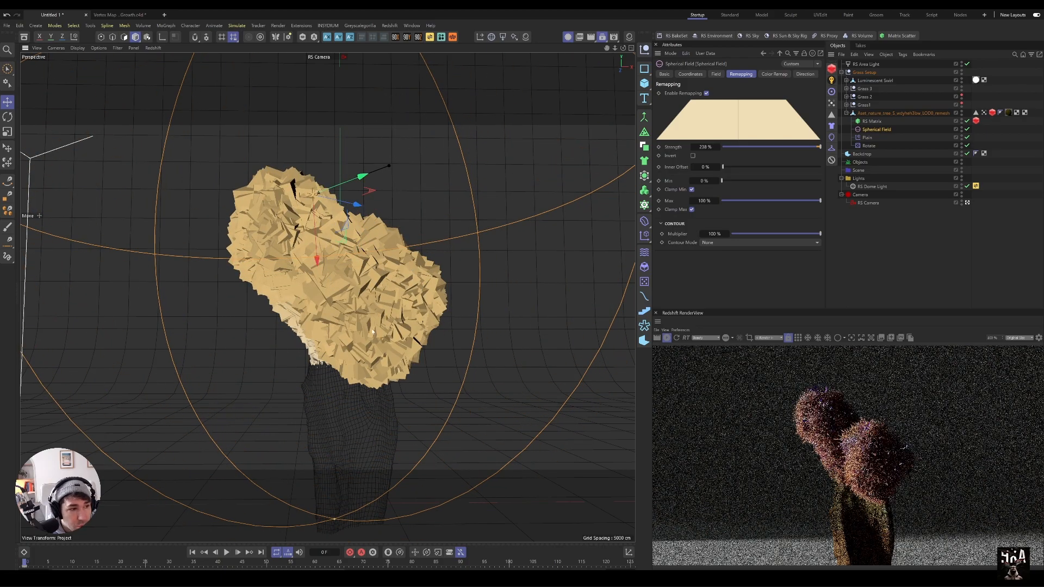
{"action": "scroll", "coordinate": [375, 333], "scroll_direction": "up", "scroll_amount": 4}
{"action": "middle_click_drag", "start_coordinate": [385, 337], "coordinate": [374, 387], "text": "alt"}
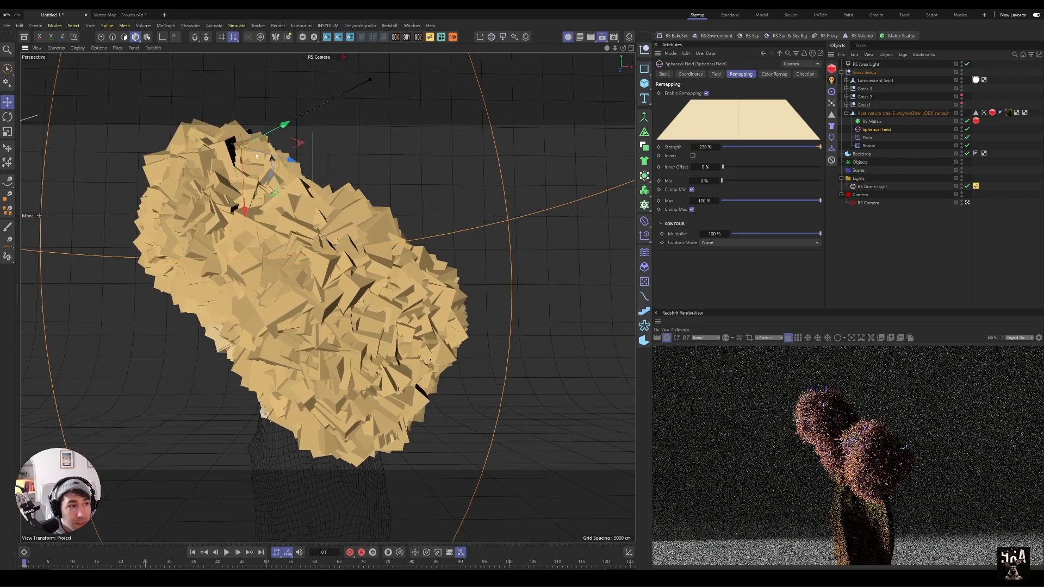
- Scale the RS Area Light down to about 50 cm and raise it beside the tree
{"action": "left_click", "coordinate": [869, 64]}
{"action": "key", "text": "t"}
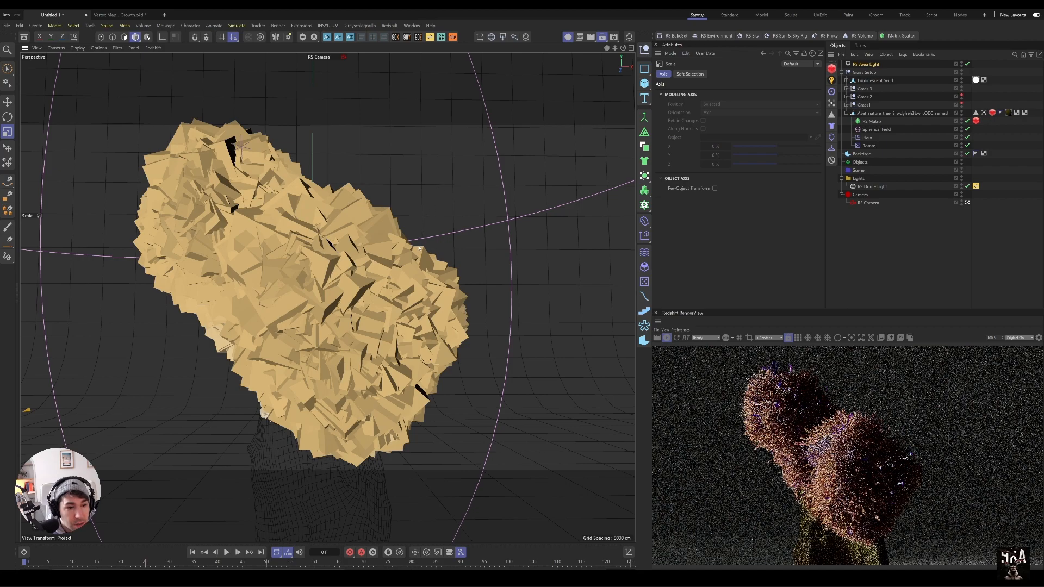
{"action": "key", "text": "s"}
{"action": "left_click_drag", "start_coordinate": [395, 276], "coordinate": [411, 273], "text": "alt"}
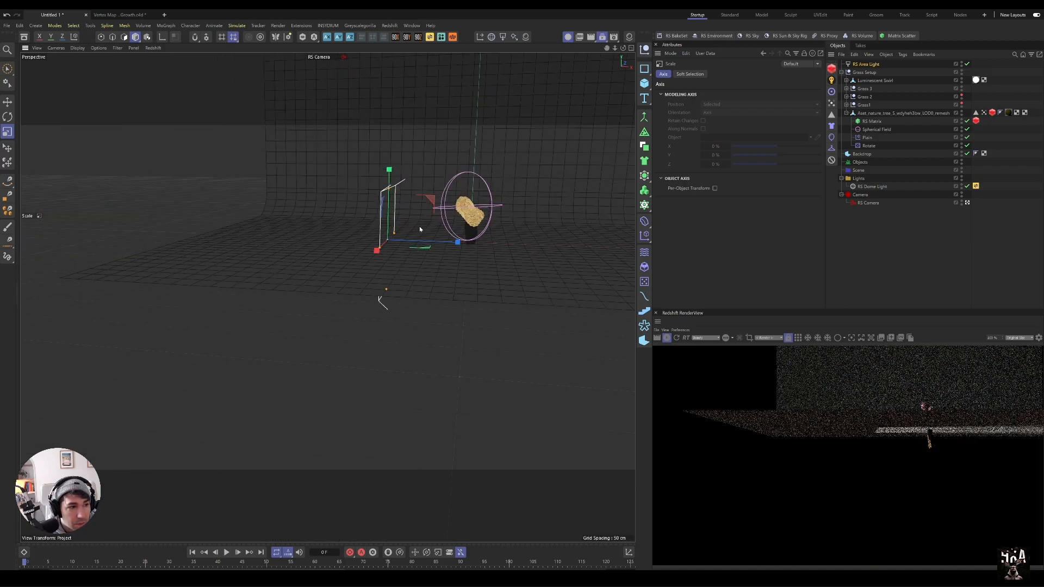
{"action": "left_click_drag", "start_coordinate": [431, 130], "coordinate": [423, 231]}
{"action": "key", "text": "e"}
{"action": "left_click_drag", "start_coordinate": [390, 169], "coordinate": [390, 116]}
{"action": "left_click_drag", "start_coordinate": [401, 189], "coordinate": [438, 219], "text": "alt"}
{"action": "left_click_drag", "start_coordinate": [496, 275], "coordinate": [565, 248], "text": "alt"}
- Add a Target tag to the RS Area Light and set the tree mesh as its target object
{"action": "left_click", "coordinate": [866, 64]}
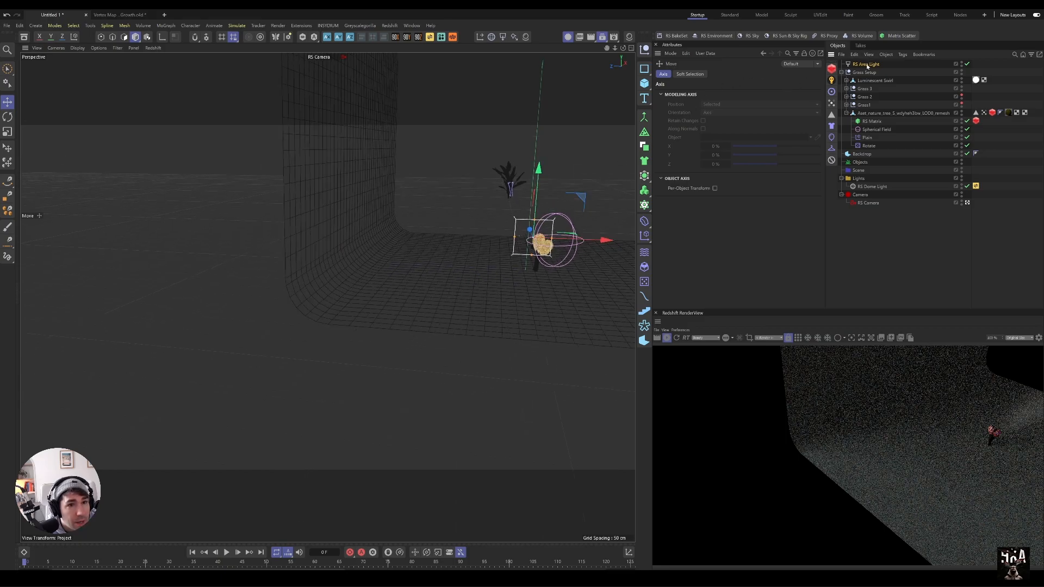
{"action": "left_click", "coordinate": [833, 92]}
{"action": "left_click", "coordinate": [869, 64]}
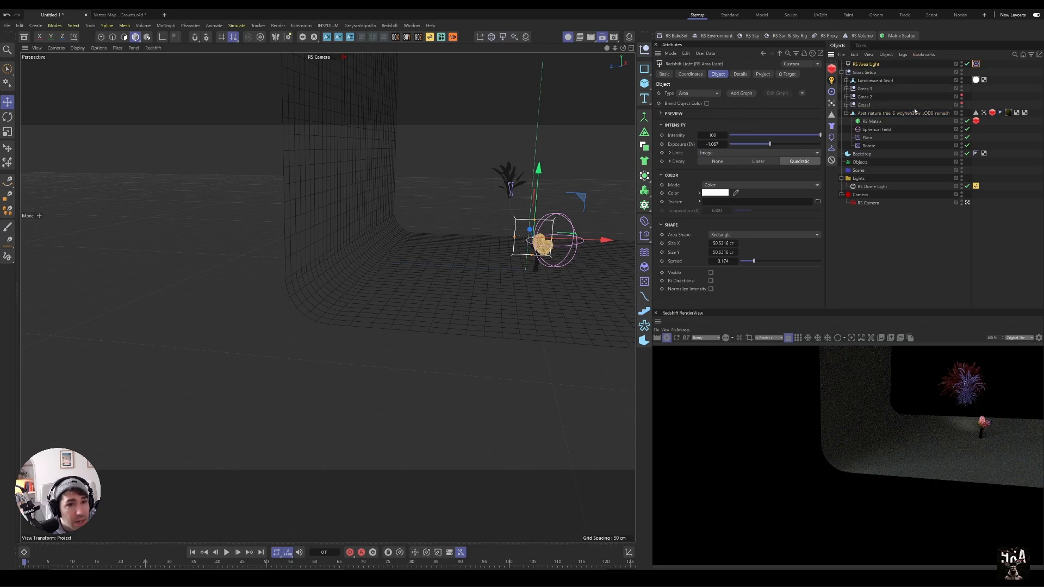
{"action": "left_click", "coordinate": [977, 64]}
{"action": "left_click_drag", "start_coordinate": [903, 113], "coordinate": [745, 95]}
- Reposition the targeted area light beside the tree and raise it to shine down onto the grass
{"action": "left_click_drag", "start_coordinate": [543, 245], "coordinate": [443, 252], "text": "alt"}
{"action": "left_click_drag", "start_coordinate": [526, 164], "coordinate": [490, 175]}
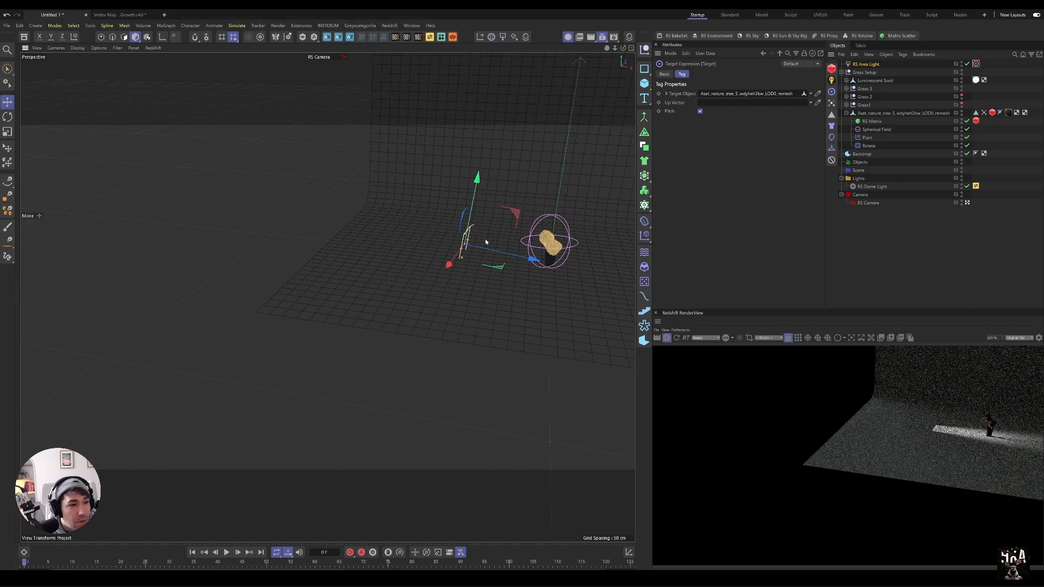
{"action": "left_click_drag", "start_coordinate": [478, 190], "coordinate": [474, 163]}
{"action": "scroll", "coordinate": [536, 251], "scroll_direction": "up", "scroll_amount": 10}
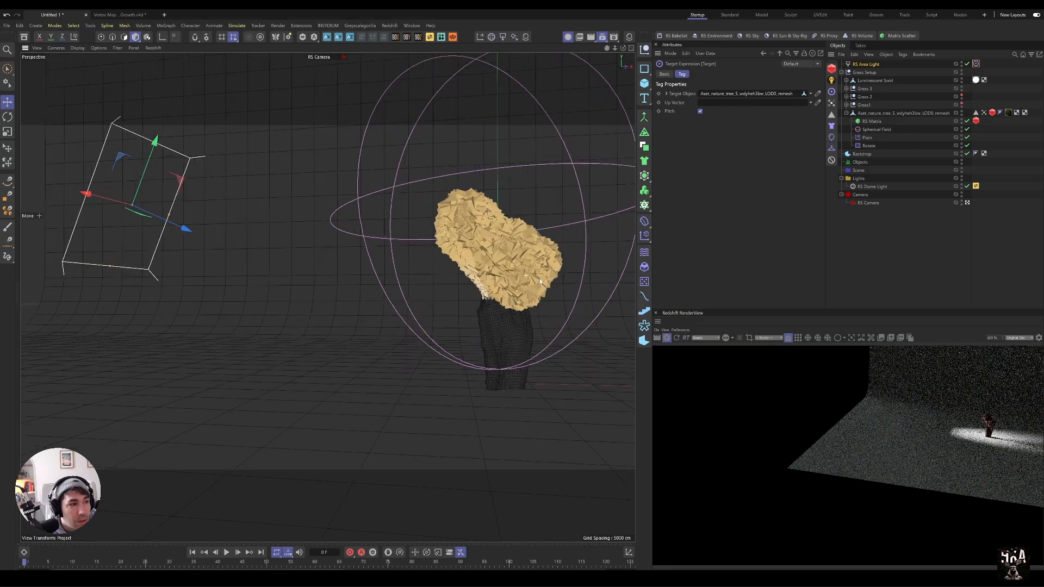
{"action": "middle_click_drag", "start_coordinate": [499, 272], "coordinate": [326, 296], "text": "alt"}
{"action": "scroll", "coordinate": [429, 237], "scroll_direction": "up", "scroll_amount": 3}
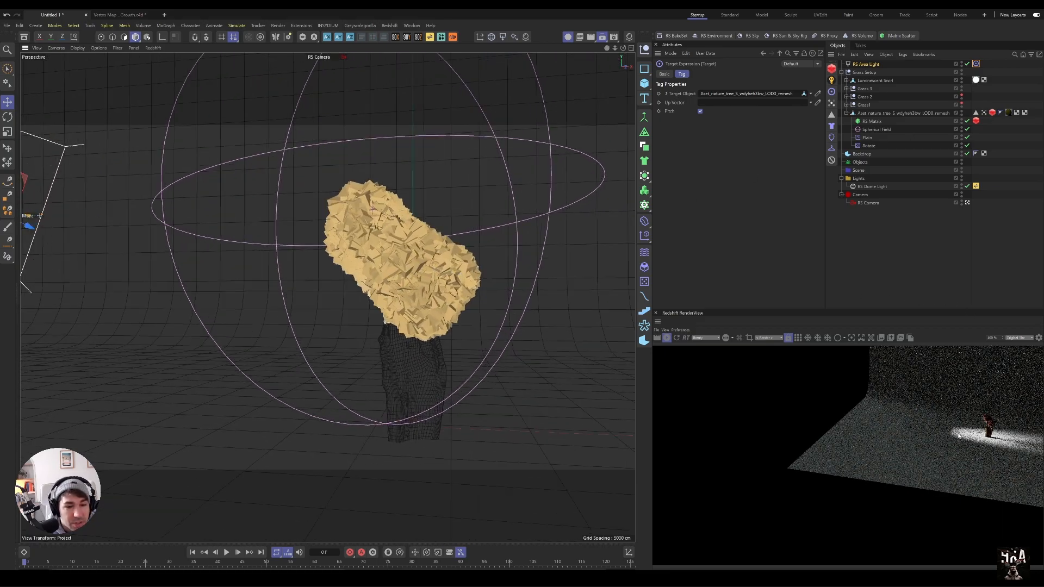
{"action": "scroll", "coordinate": [333, 311], "scroll_direction": "up", "scroll_amount": 3}
{"action": "scroll", "coordinate": [332, 311], "scroll_direction": "up", "scroll_amount": 2}
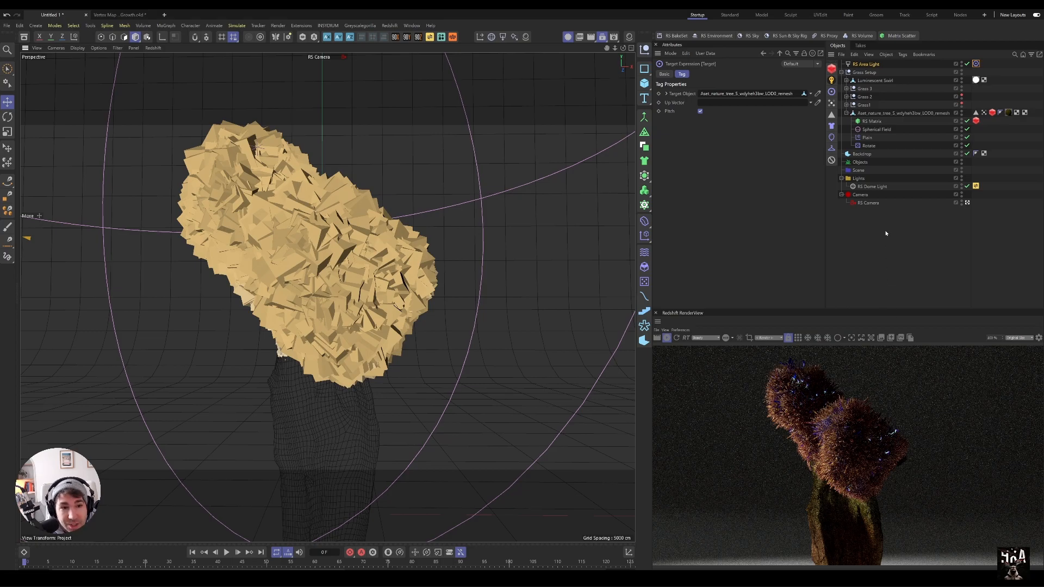
- Disable the Backdrop and move RS Matrix, Spherical Field, Plain and Rotate out from under the tree mesh in the hierarchy
{"action": "left_click", "coordinate": [869, 203]}
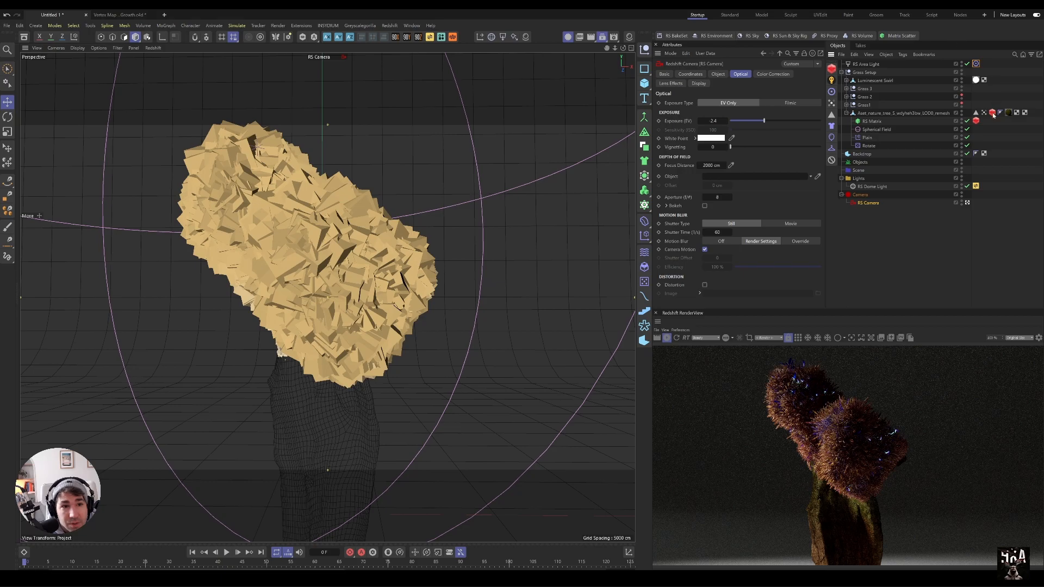
{"action": "left_click", "coordinate": [967, 153]}
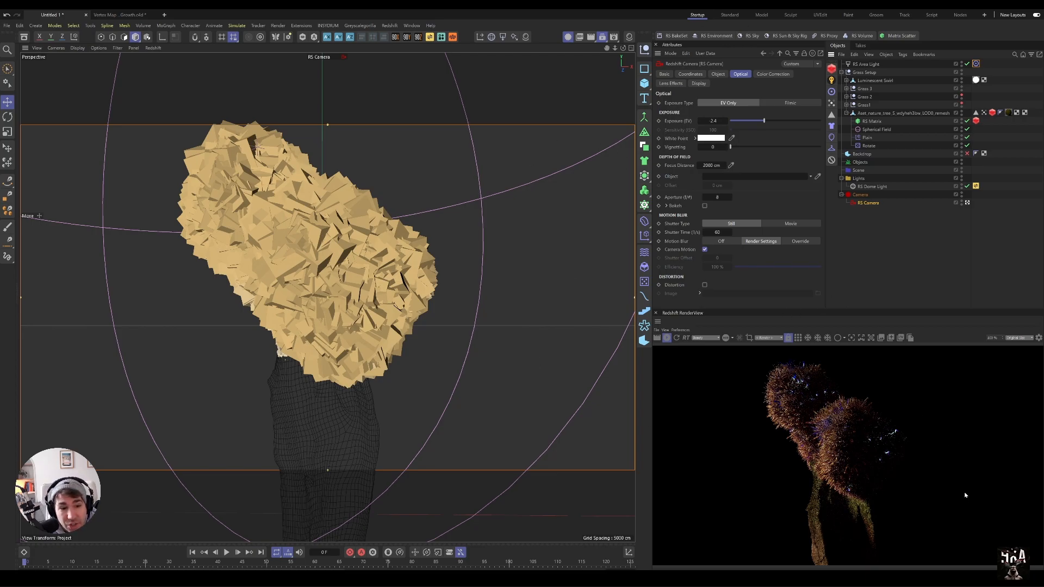
{"action": "left_click", "coordinate": [874, 122]}
{"action": "left_click", "coordinate": [868, 146], "text": "shift"}
{"action": "left_click_drag", "start_coordinate": [873, 121], "coordinate": [870, 109]}
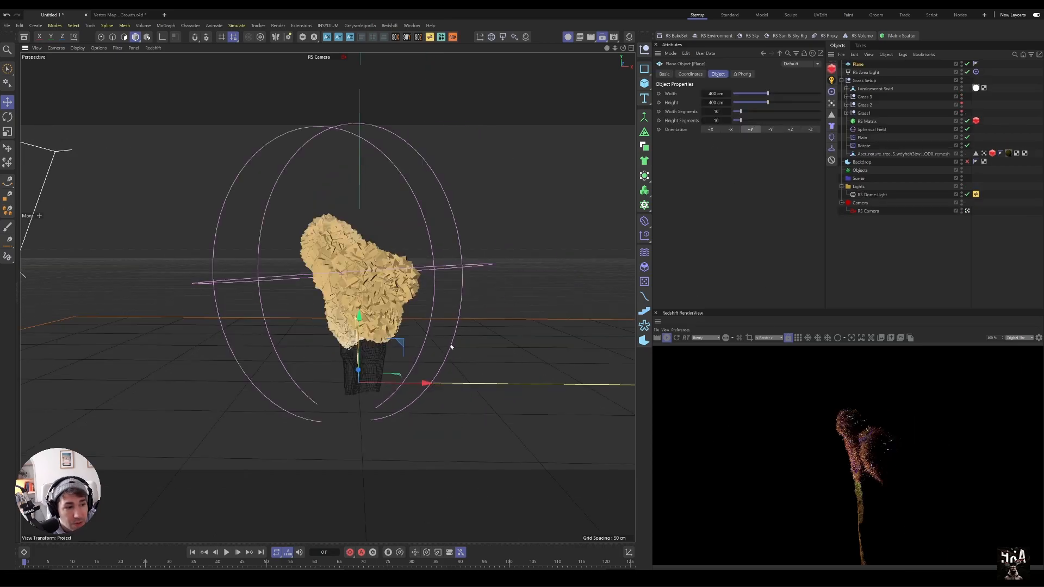
- Add a cube behind the tree as a wall about 420 × 292 × 9 cm, with 100 segments in X and Y
{"action": "left_click", "coordinate": [645, 83]}
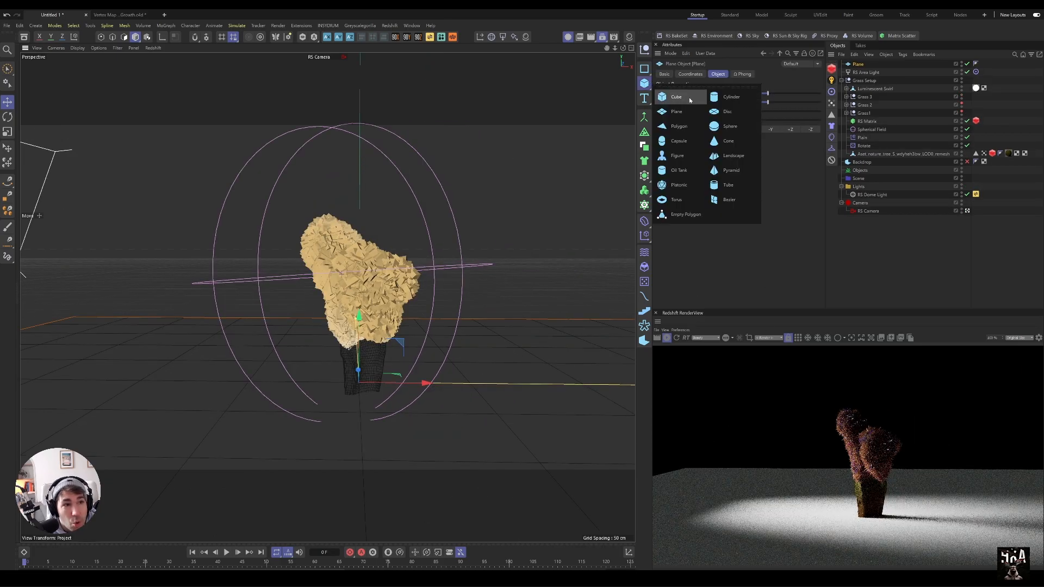
{"action": "left_click", "coordinate": [677, 97]}
{"action": "left_click_drag", "start_coordinate": [371, 362], "coordinate": [409, 361], "text": "alt"}
{"action": "left_click_drag", "start_coordinate": [286, 382], "coordinate": [229, 335]}
{"action": "mouse_move", "coordinate": [233, 344]}
{"action": "left_mouse_down", "text": "alt"}
{"action": "mouse_move", "coordinate": [245, 340]}
{"action": "mouse_move", "coordinate": [231, 342]}
{"action": "left_mouse_up", "text": "alt"}
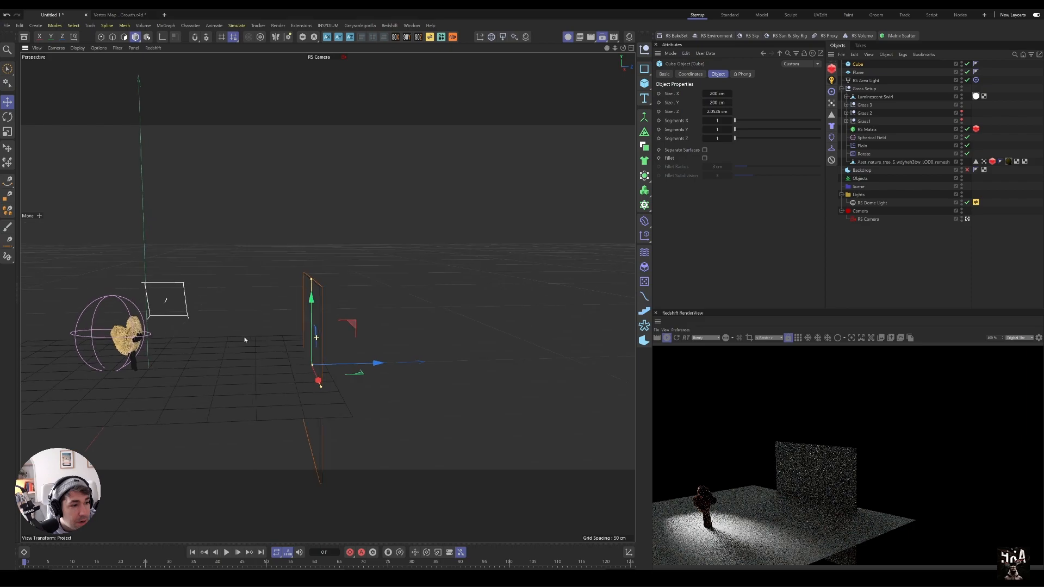
{"action": "left_click_drag", "start_coordinate": [320, 365], "coordinate": [324, 365]}
{"action": "left_click_drag", "start_coordinate": [327, 365], "coordinate": [412, 427], "text": "alt"}
{"action": "left_click_drag", "start_coordinate": [336, 280], "coordinate": [334, 200]}
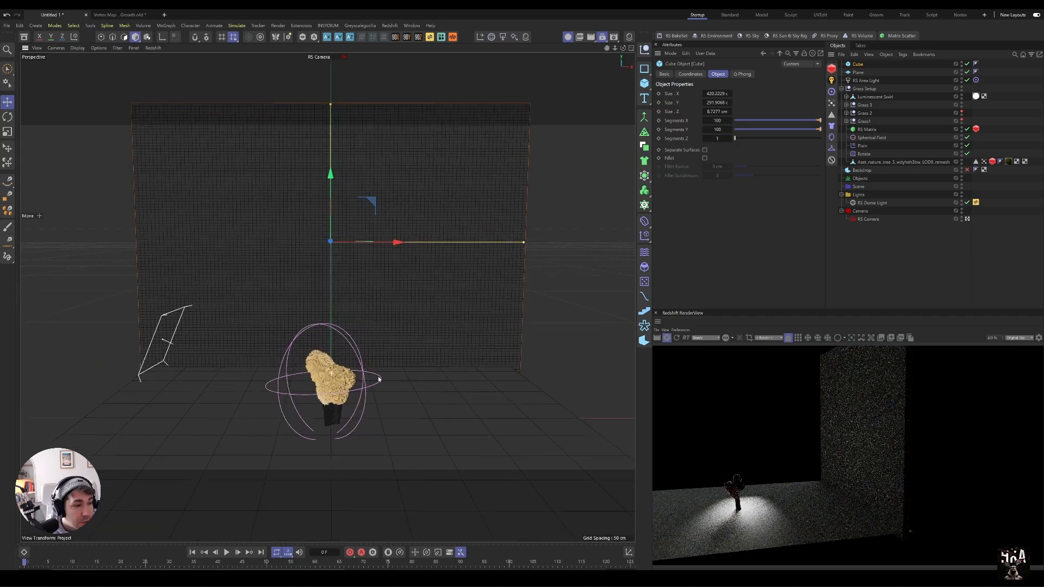
{"action": "right_click_drag", "start_coordinate": [379, 380], "coordinate": [391, 387], "text": "alt"}
{"action": "left_click_drag", "start_coordinate": [391, 387], "coordinate": [384, 380], "text": "alt"}
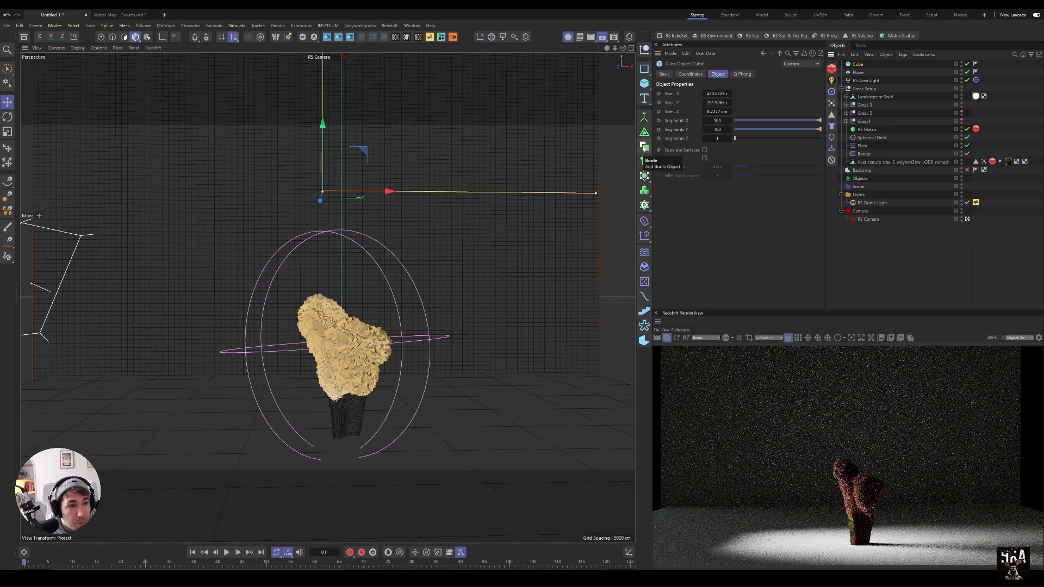
- Put the wall cube in a Boole object and add a tube as its second child to be subtracted
{"action": "left_click", "coordinate": [644, 148]}
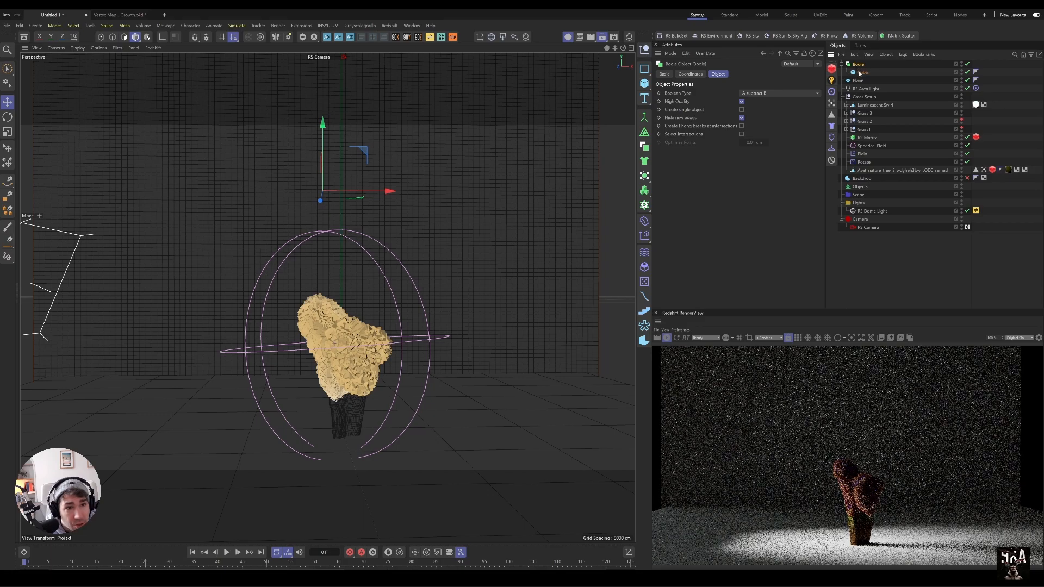
{"action": "left_click", "coordinate": [645, 83]}
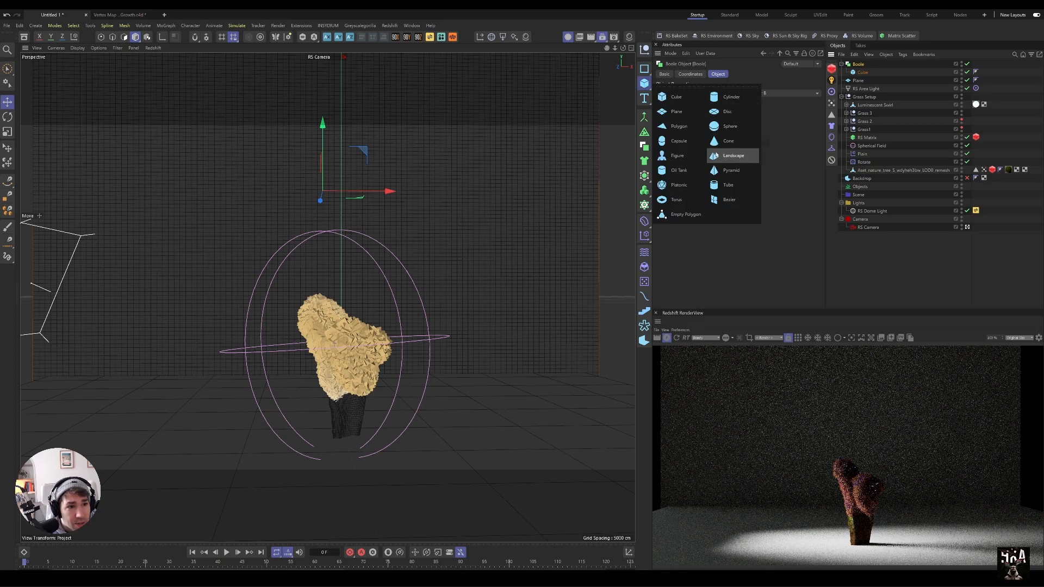
{"action": "left_click", "coordinate": [728, 185]}
{"action": "left_click_drag", "start_coordinate": [861, 63], "coordinate": [865, 82]}
- Rotate the tube to face the camera, raise it and move it back to cut a ring into the wall
{"action": "key", "text": "r"}
{"action": "left_click_drag", "start_coordinate": [350, 392], "coordinate": [341, 507]}
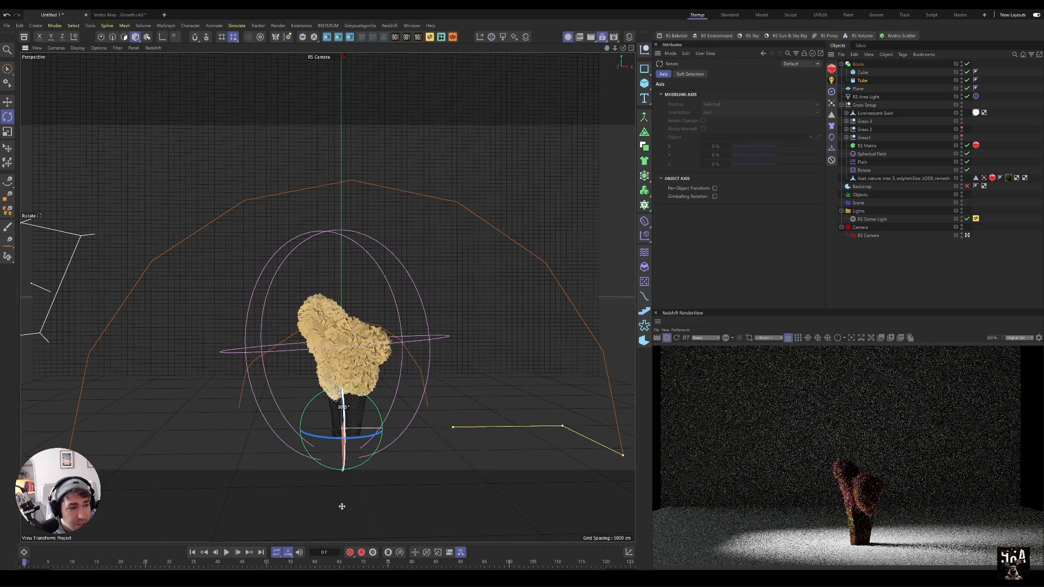
{"action": "key", "text": "e"}
{"action": "left_click_drag", "start_coordinate": [344, 392], "coordinate": [383, 135]}
{"action": "left_click_drag", "start_coordinate": [371, 218], "coordinate": [390, 202], "text": "alt"}
{"action": "right_click_drag", "start_coordinate": [384, 223], "coordinate": [358, 263], "text": "alt"}
{"action": "left_click_drag", "start_coordinate": [358, 263], "coordinate": [327, 275], "text": "alt"}
{"action": "right_click_drag", "start_coordinate": [327, 274], "coordinate": [350, 263], "text": "alt"}
{"action": "mouse_move", "coordinate": [350, 264]}
{"action": "left_mouse_down", "text": "alt"}
{"action": "mouse_move", "coordinate": [289, 254]}
{"action": "mouse_move", "coordinate": [280, 294]}
{"action": "mouse_move", "coordinate": [359, 269]}
{"action": "mouse_move", "coordinate": [353, 280]}
{"action": "left_mouse_up", "text": "alt"}
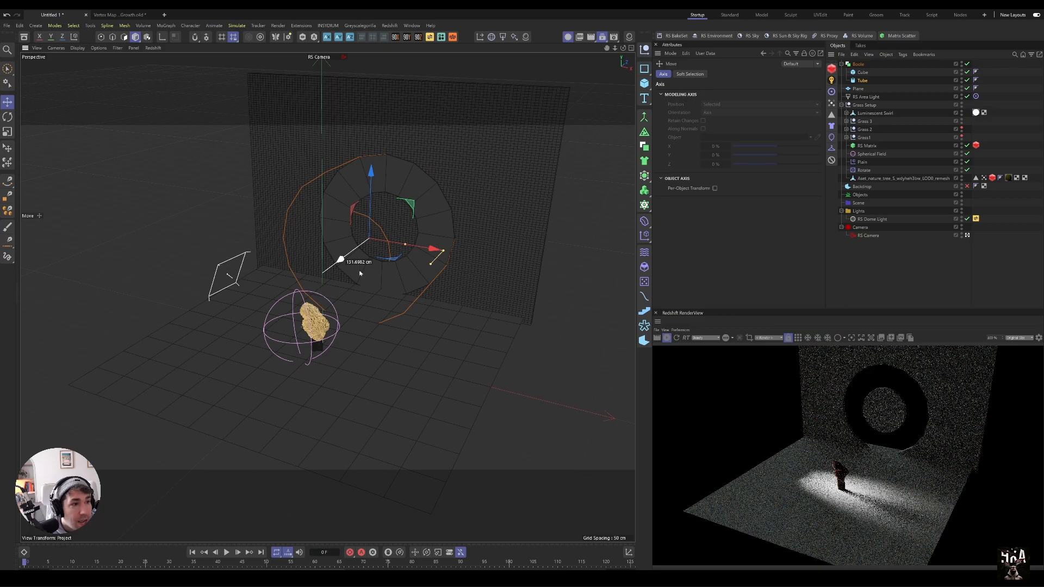
- Stop the live render and set the tube's inner radius to 69 cm and its rotation segments to 93
{"action": "left_click", "coordinate": [452, 208]}
{"action": "left_click", "coordinate": [667, 337]}
{"action": "left_click_drag", "start_coordinate": [452, 315], "coordinate": [384, 251], "text": "alt"}
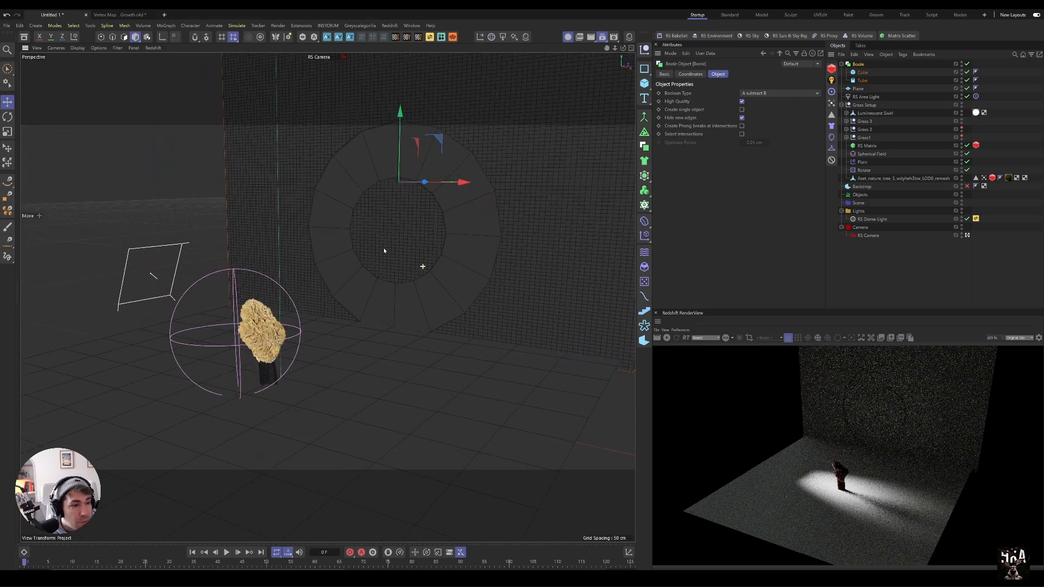
{"action": "left_click", "coordinate": [862, 80]}
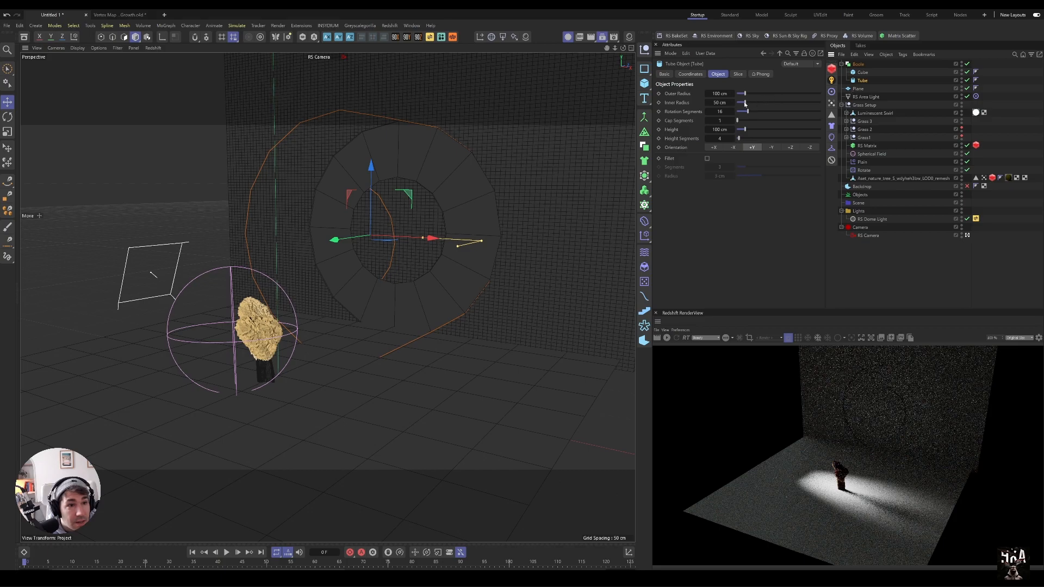
{"action": "left_click_drag", "start_coordinate": [718, 103], "coordinate": [727, 128]}
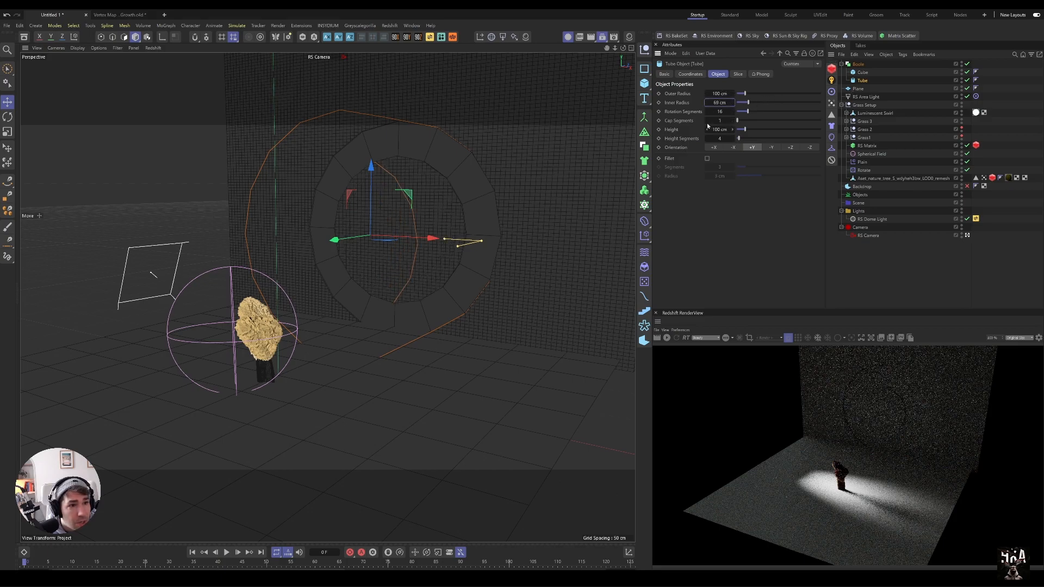
{"action": "left_click_drag", "start_coordinate": [748, 111], "coordinate": [820, 131]}
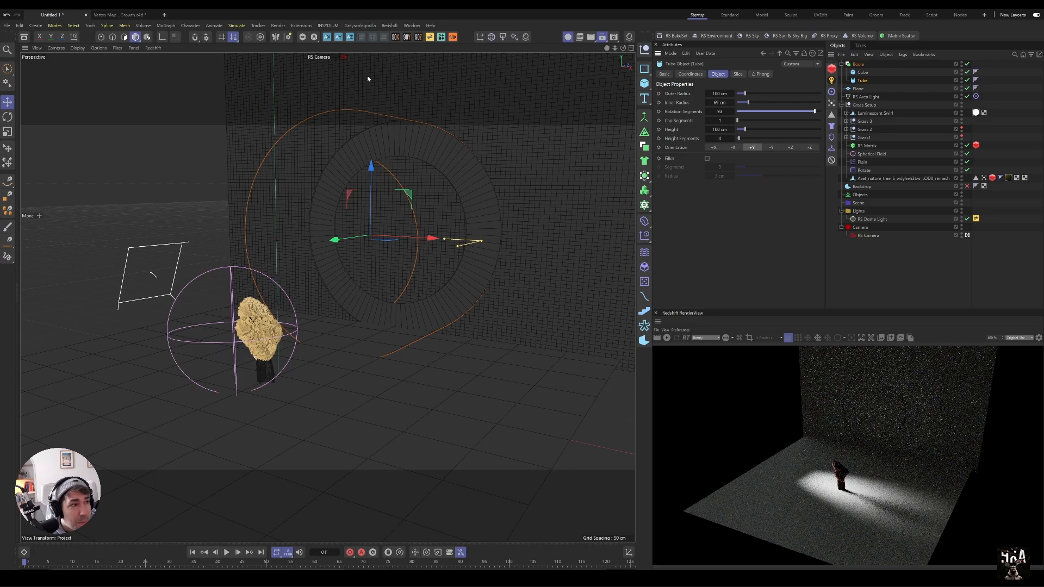
- Search the asset library for "redshift" and apply the Plaster Trowel 002 White 250cm material to the Boole wall
{"action": "left_click", "coordinate": [24, 36]}
{"action": "type", "text": "red"}
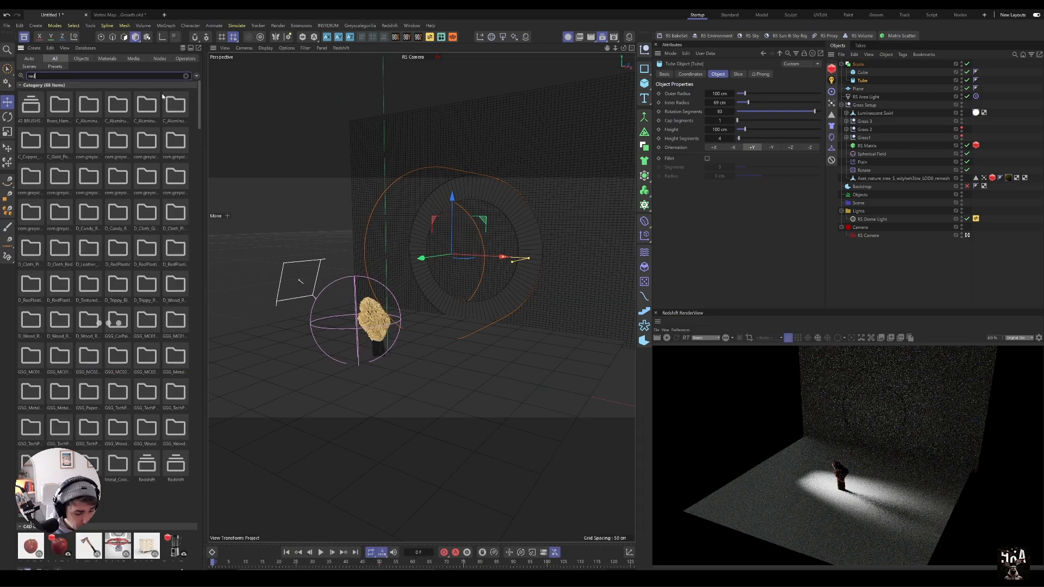
{"action": "type", "text": "shift"}
{"action": "scroll", "coordinate": [52, 274], "scroll_direction": "down", "scroll_amount": 10}
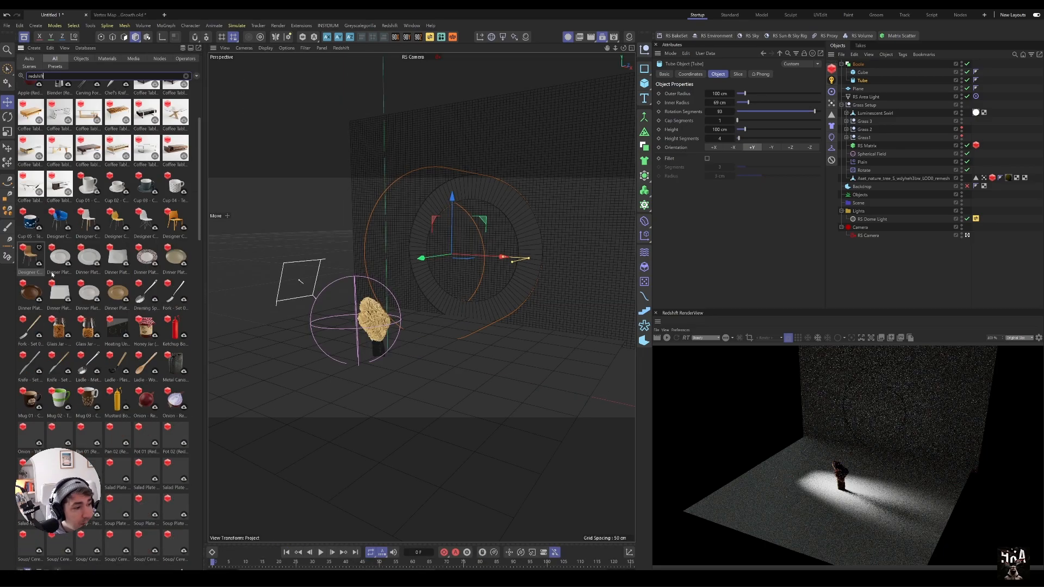
{"action": "scroll", "coordinate": [69, 202], "scroll_direction": "up", "scroll_amount": 3}
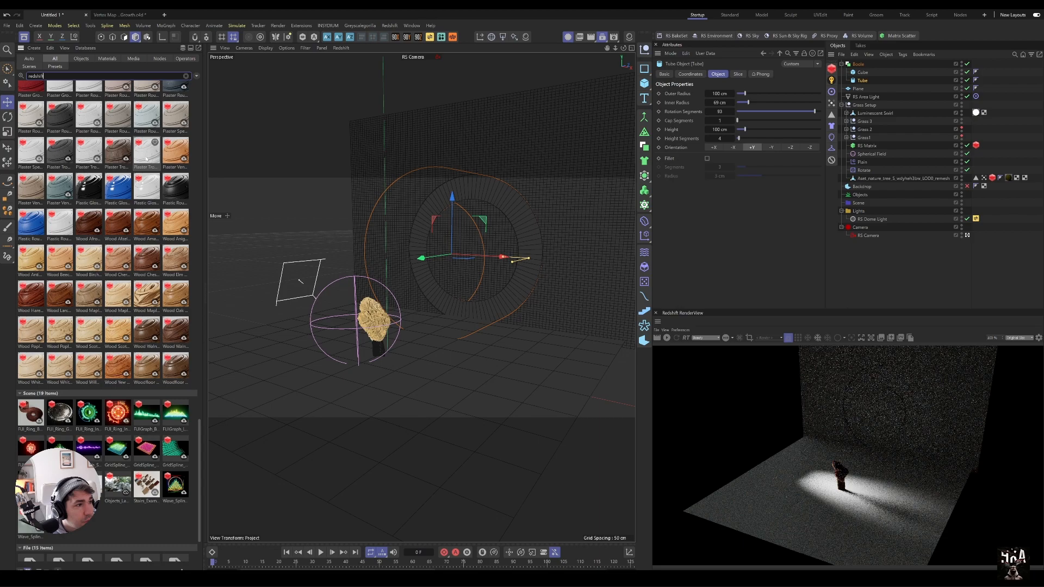
{"action": "left_click", "coordinate": [146, 157]}
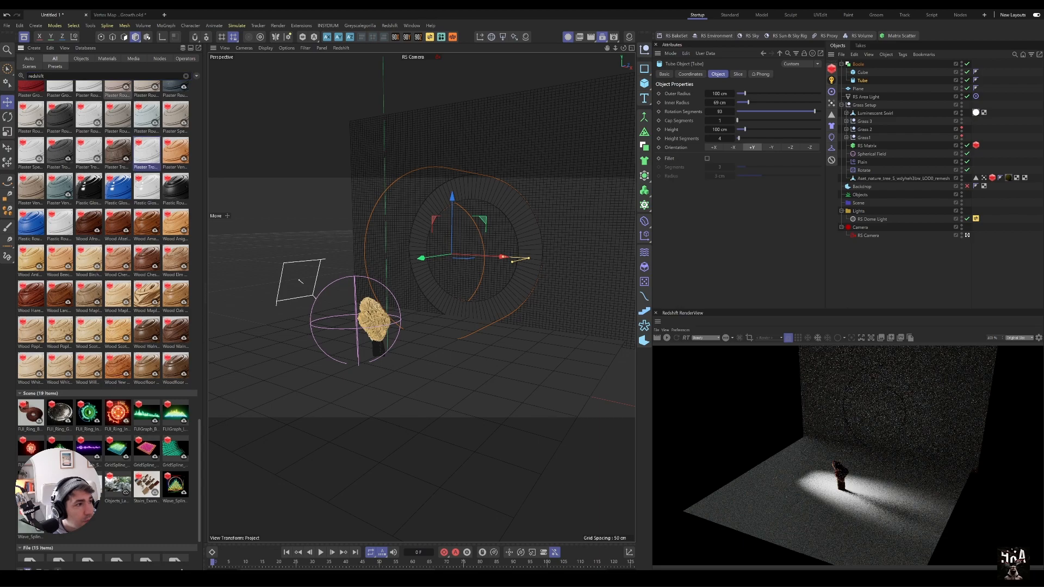
{"action": "left_click_drag", "start_coordinate": [165, 169], "coordinate": [536, 377]}
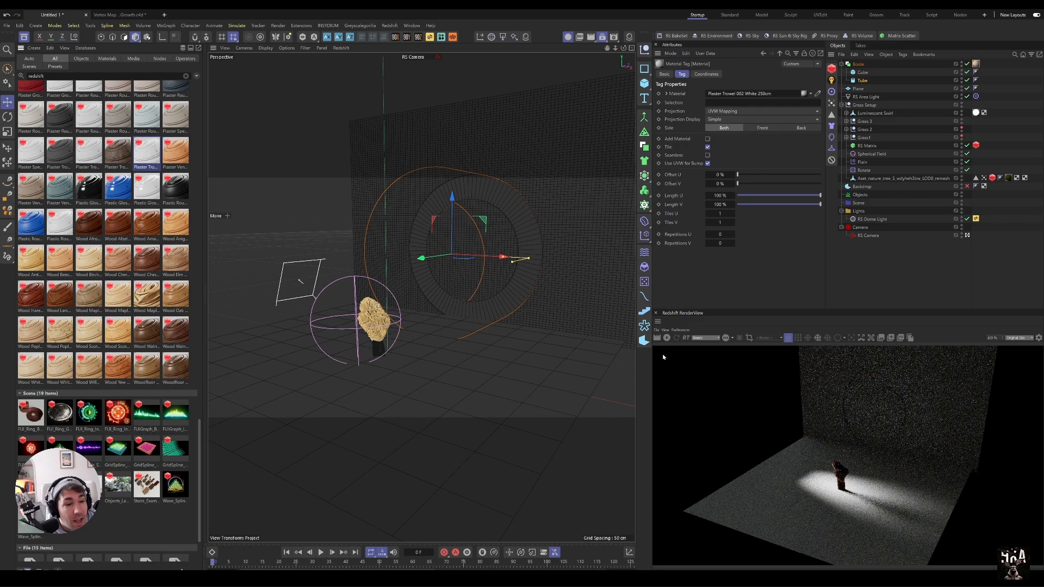
- Frame the tree against the wall from the front and increase the RS Dome Light's heading rotation to relight the scene
{"action": "scroll", "coordinate": [475, 288], "scroll_direction": "down", "scroll_amount": 3}
{"action": "left_click_drag", "start_coordinate": [475, 288], "coordinate": [512, 299], "text": "alt"}
{"action": "middle_click_drag", "start_coordinate": [382, 321], "coordinate": [419, 325], "text": "alt"}
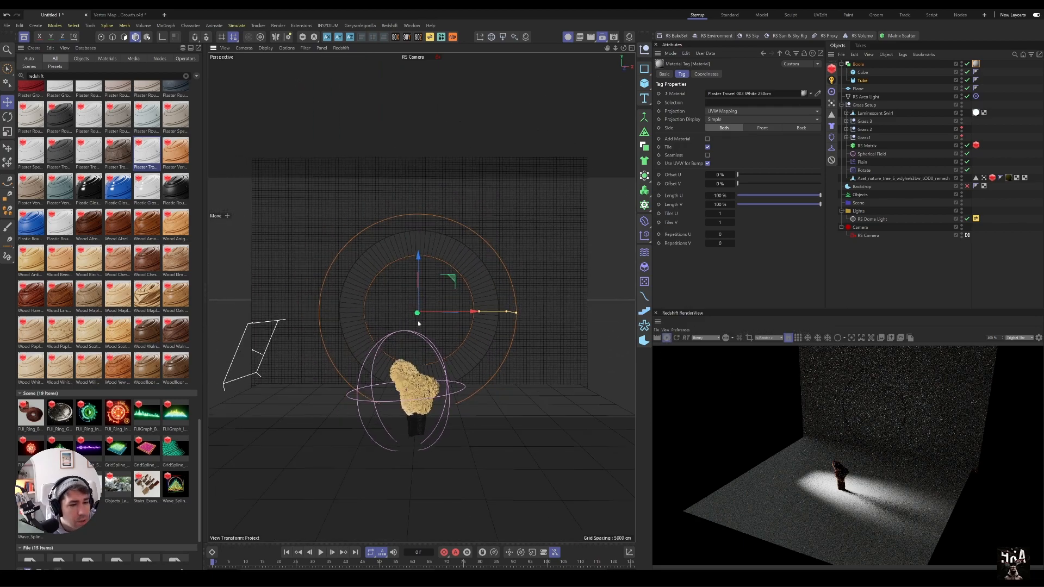
{"action": "left_click", "coordinate": [873, 219]}
{"action": "left_click", "coordinate": [691, 74]}
{"action": "left_click_drag", "start_coordinate": [743, 104], "coordinate": [761, 103]}
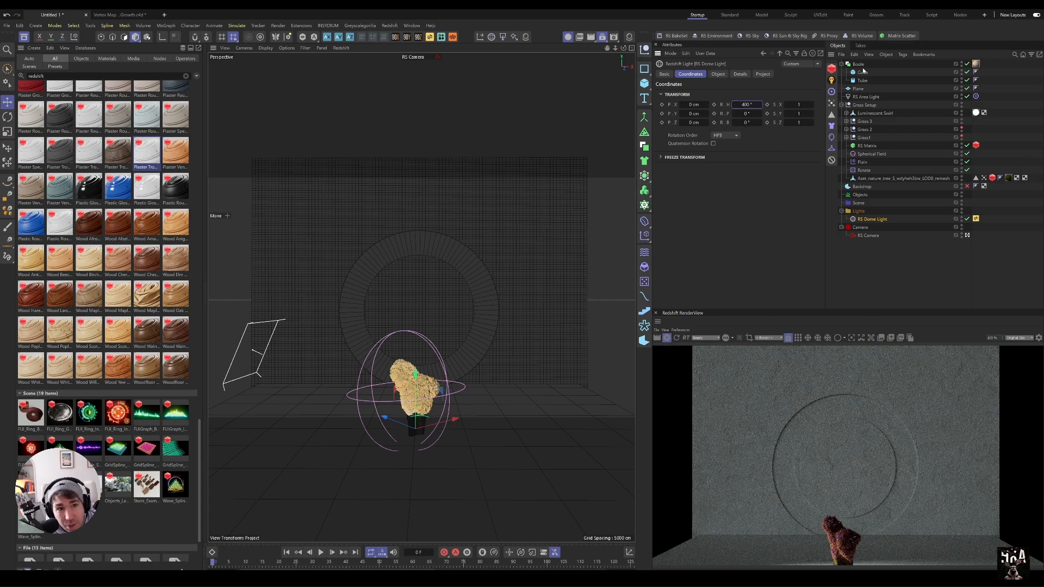
- Move the Plaster Trowel material from the Boole to the Cube and apply Plastic Glossy 001 Blue to the Tube
{"action": "left_click_drag", "start_coordinate": [978, 64], "coordinate": [984, 72]}
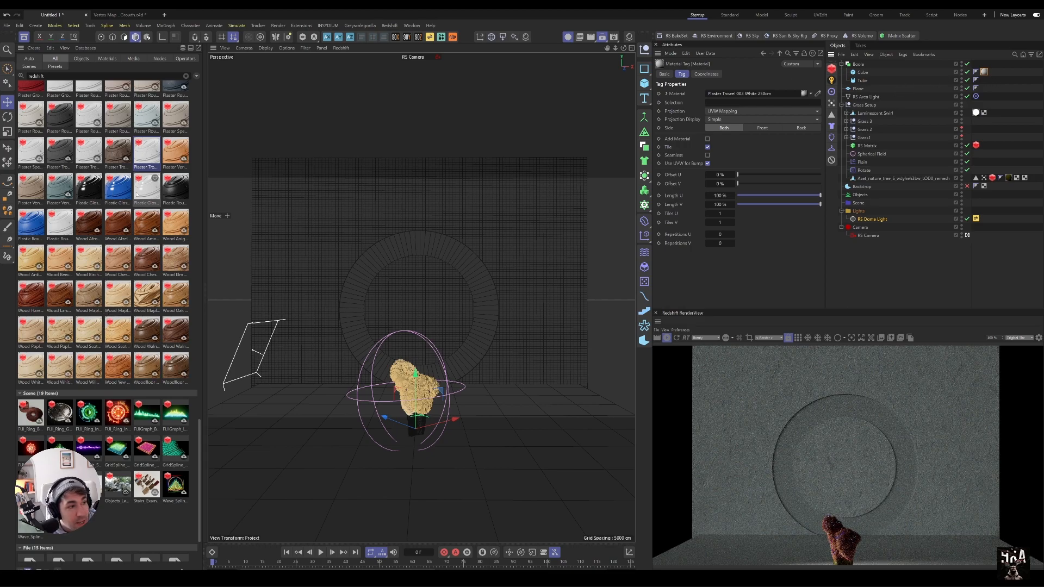
{"action": "left_click_drag", "start_coordinate": [116, 188], "coordinate": [854, 80]}
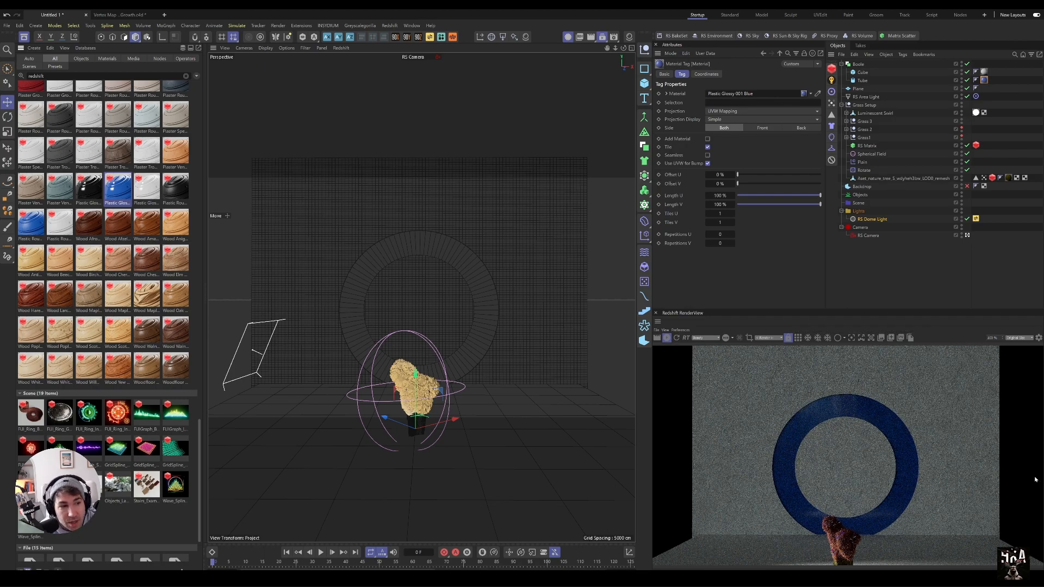
{"action": "left_click_drag", "start_coordinate": [400, 367], "coordinate": [421, 346], "text": "alt"}
{"action": "scroll", "coordinate": [420, 344], "scroll_direction": "up", "scroll_amount": 3}
- Try to make the Boole editable directly and hide its Tube to check the geometry, and undo the conversion
{"action": "left_click", "coordinate": [863, 66]}
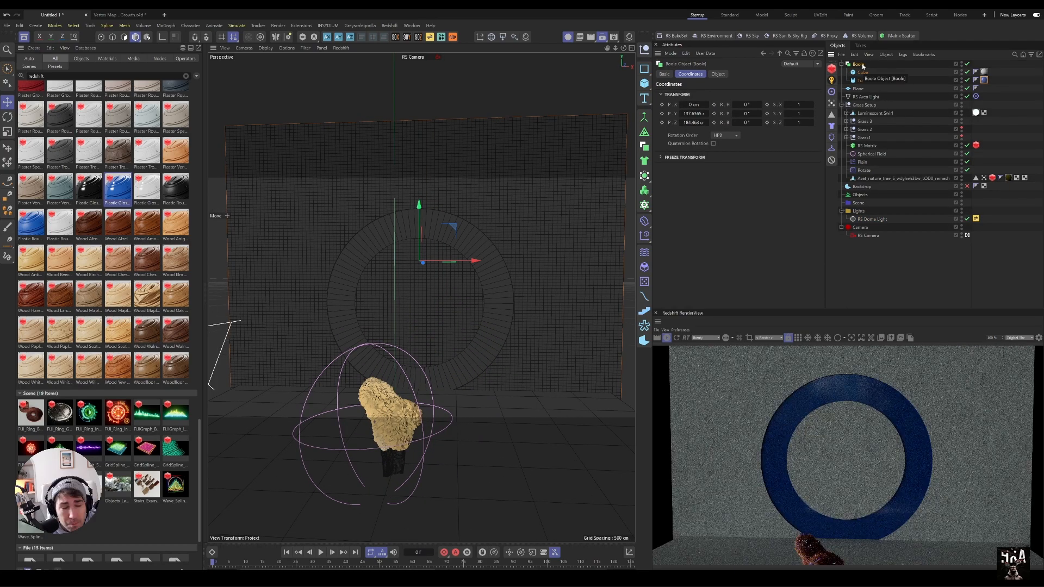
{"action": "key", "text": "c"}
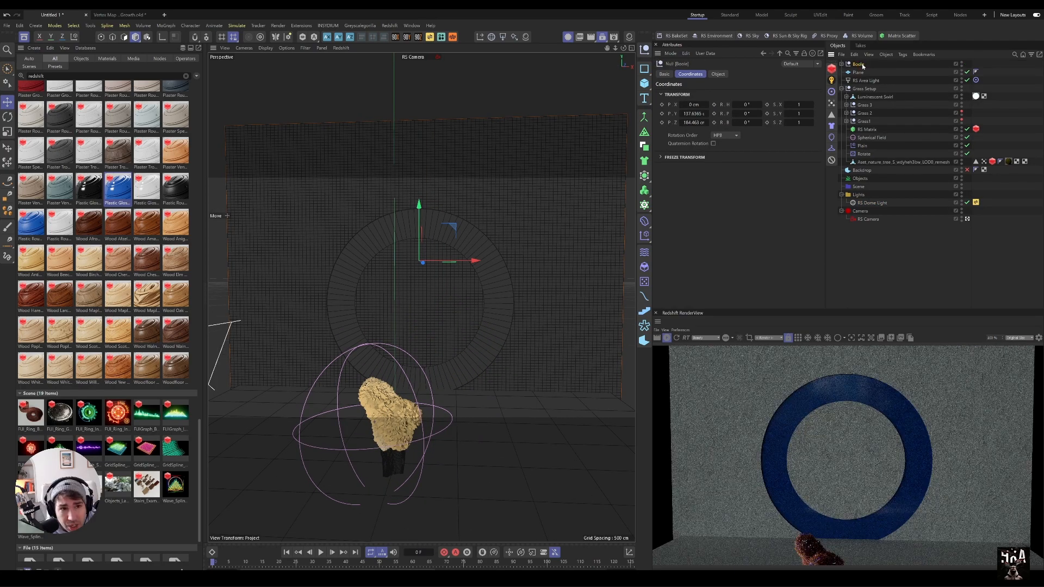
{"action": "left_click", "coordinate": [842, 64]}
{"action": "left_click", "coordinate": [863, 72]}
{"action": "left_click", "coordinate": [962, 82]}
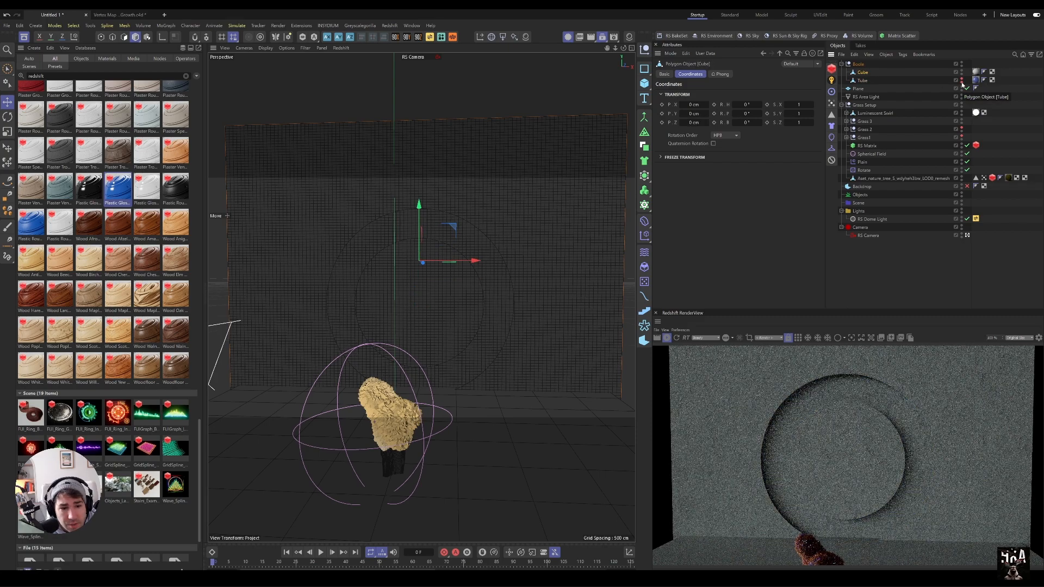
{"action": "left_click_drag", "start_coordinate": [469, 289], "coordinate": [446, 289], "text": "alt"}
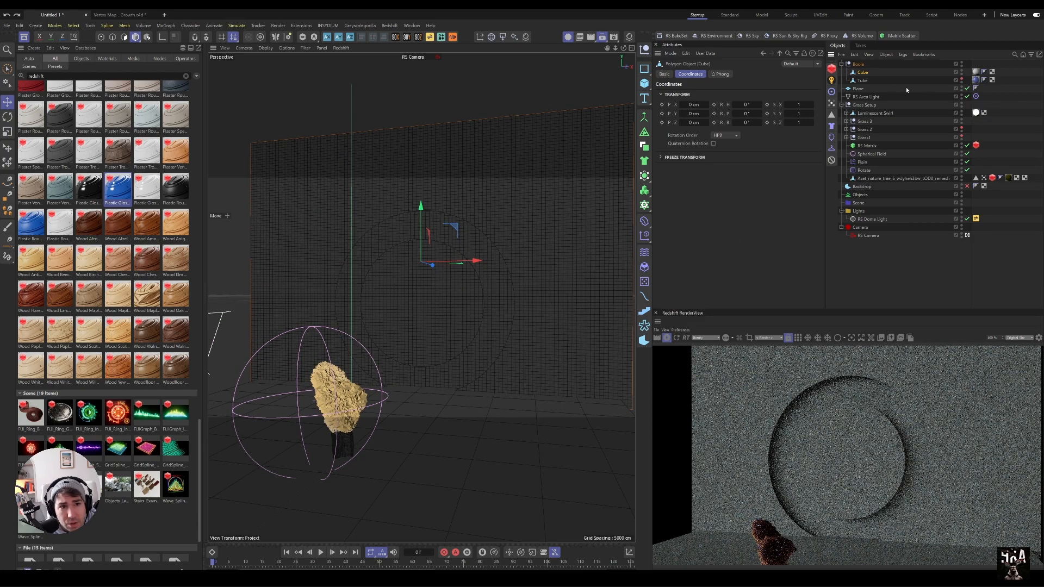
{"action": "key", "text": "ctrl+z"}
- Wrap the Boole in a Connect object
{"action": "left_click", "coordinate": [890, 64]}
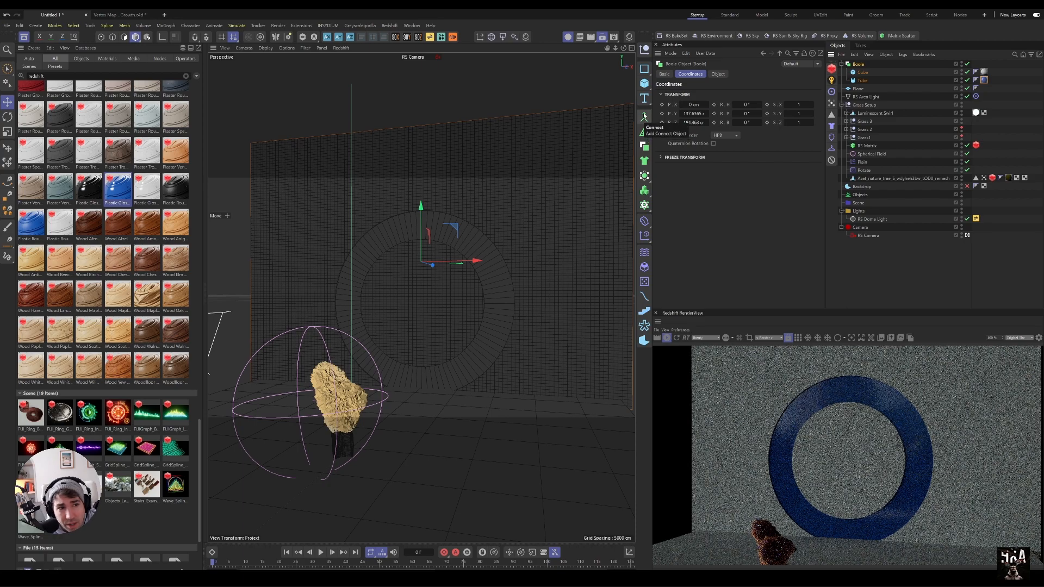
{"action": "left_click", "coordinate": [644, 116], "text": "alt"}
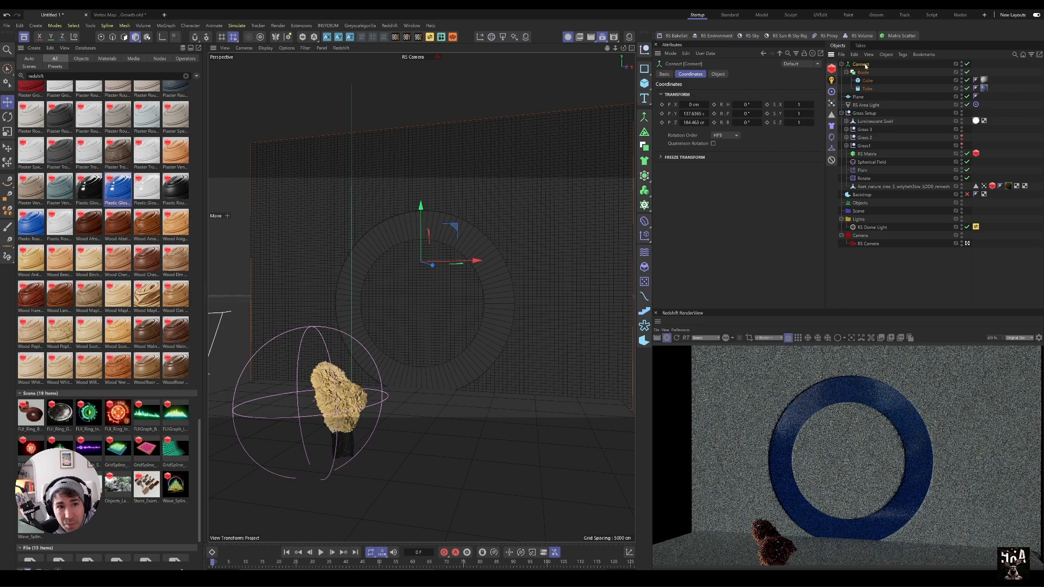
- Try to make the Connect object editable, check the merged mesh's polygon selections and material tags, and undo the conversion
{"action": "key", "text": "c"}
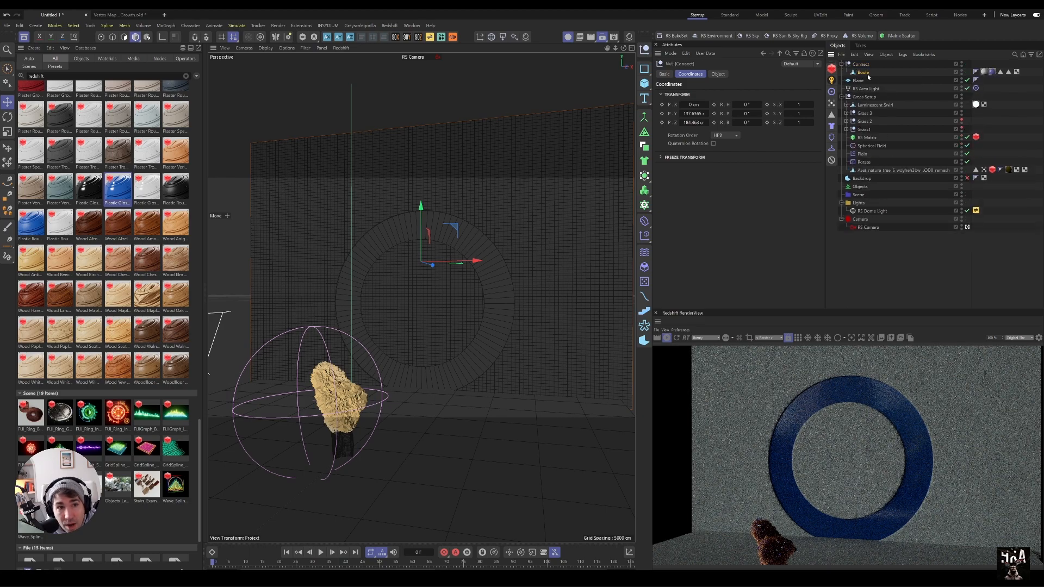
{"action": "left_click", "coordinate": [1001, 72]}
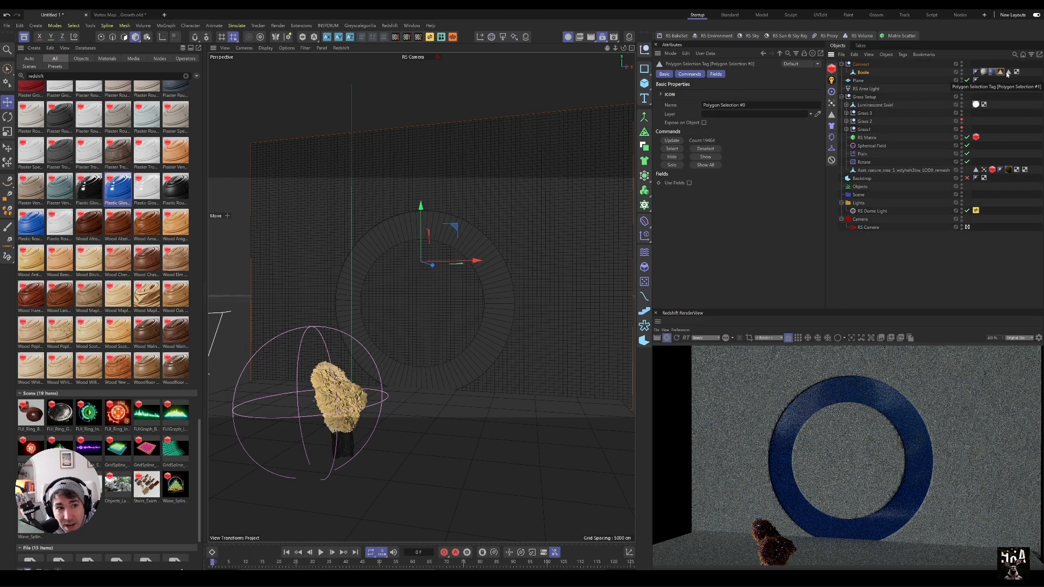
{"action": "left_click", "coordinate": [984, 71]}
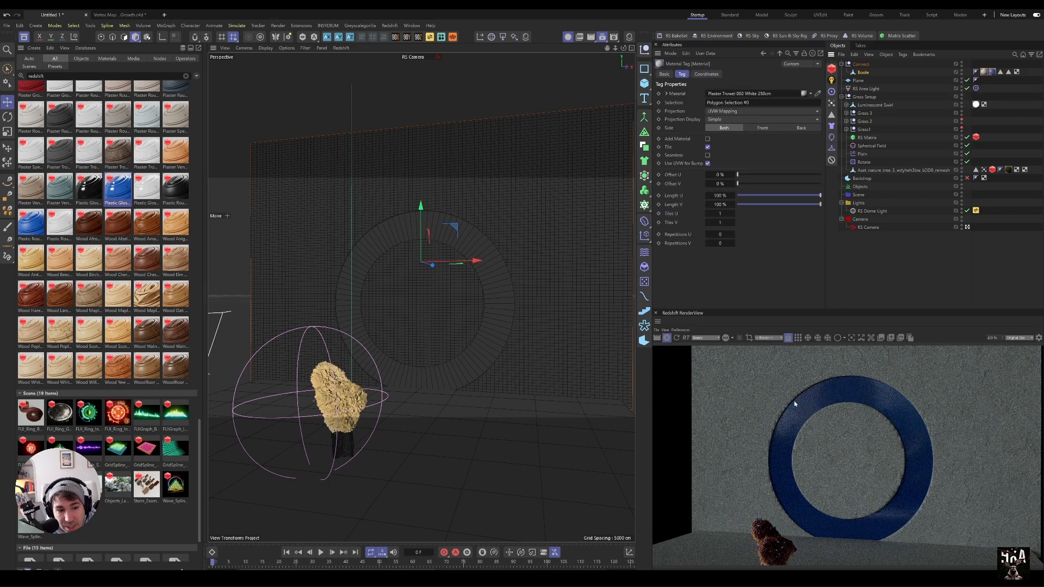
{"action": "scroll", "coordinate": [773, 429], "scroll_direction": "up", "scroll_amount": 2}
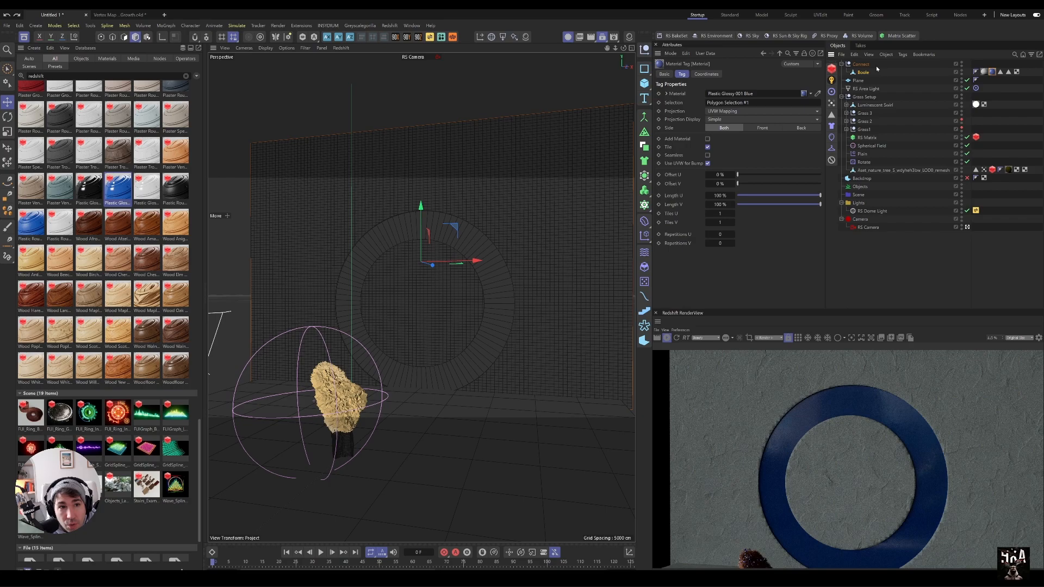
{"action": "key", "text": "ctrl+z"}
{"action": "key", "text": "ctrl+z"}
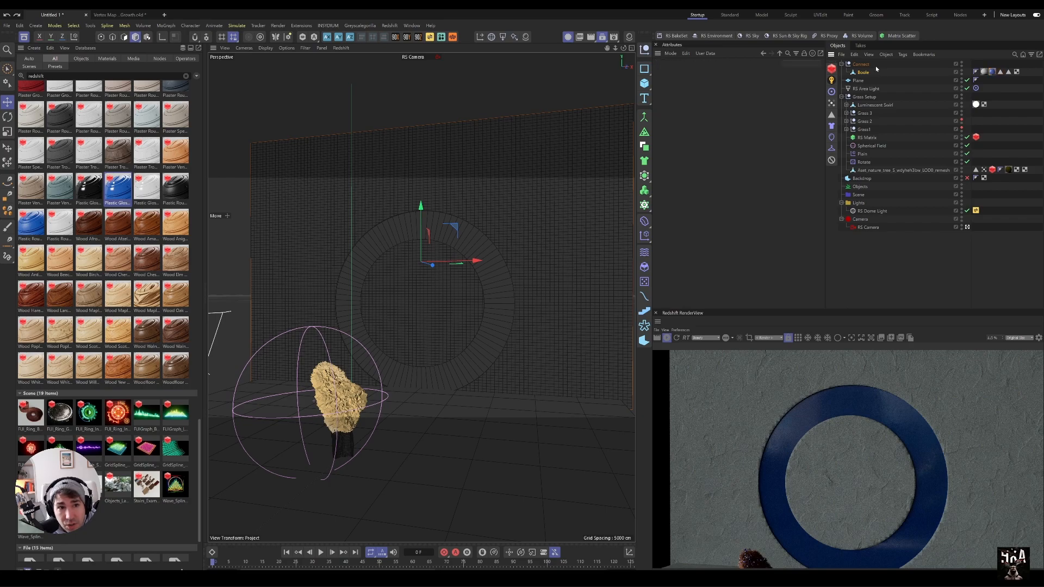
{"action": "key", "text": "ctrl+z"}
- Turn off Weld on the Connect object, set its tolerance to 0 cm and make it editable
{"action": "left_click", "coordinate": [862, 65]}
{"action": "left_click", "coordinate": [718, 74]}
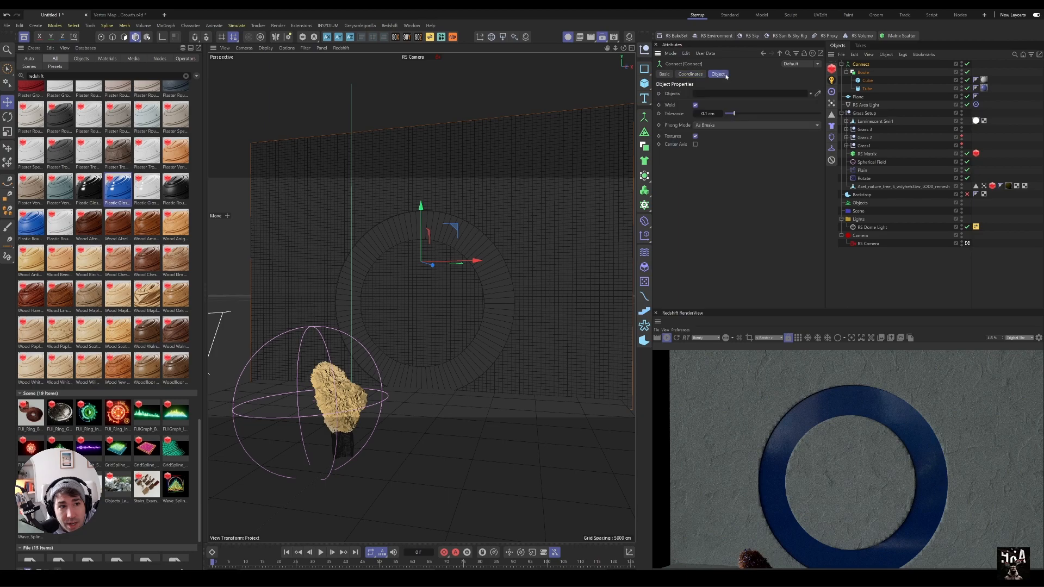
{"action": "left_click", "coordinate": [696, 105]}
{"action": "left_click_drag", "start_coordinate": [734, 115], "coordinate": [725, 114]}
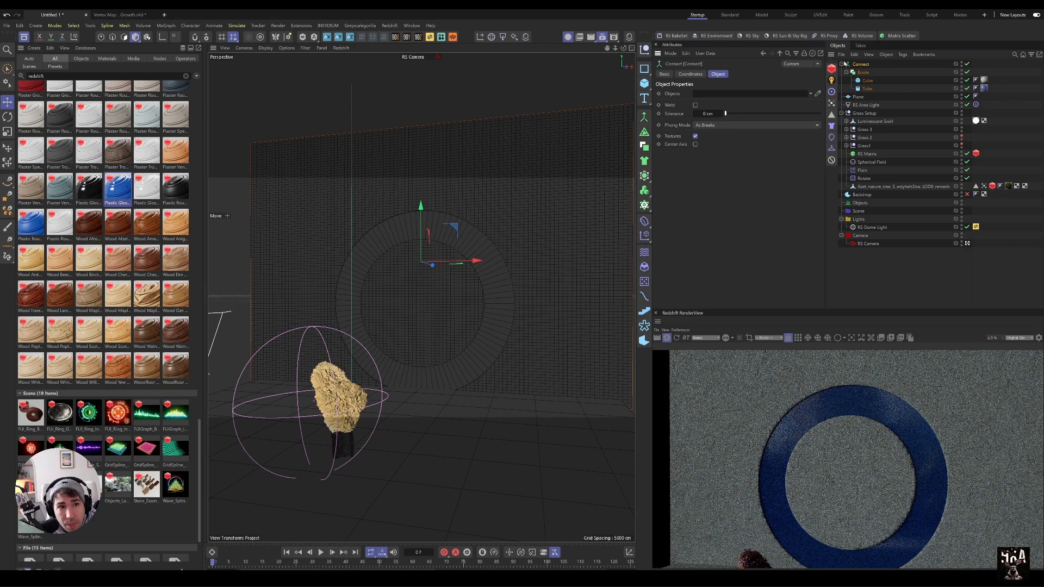
{"action": "key", "text": "c"}
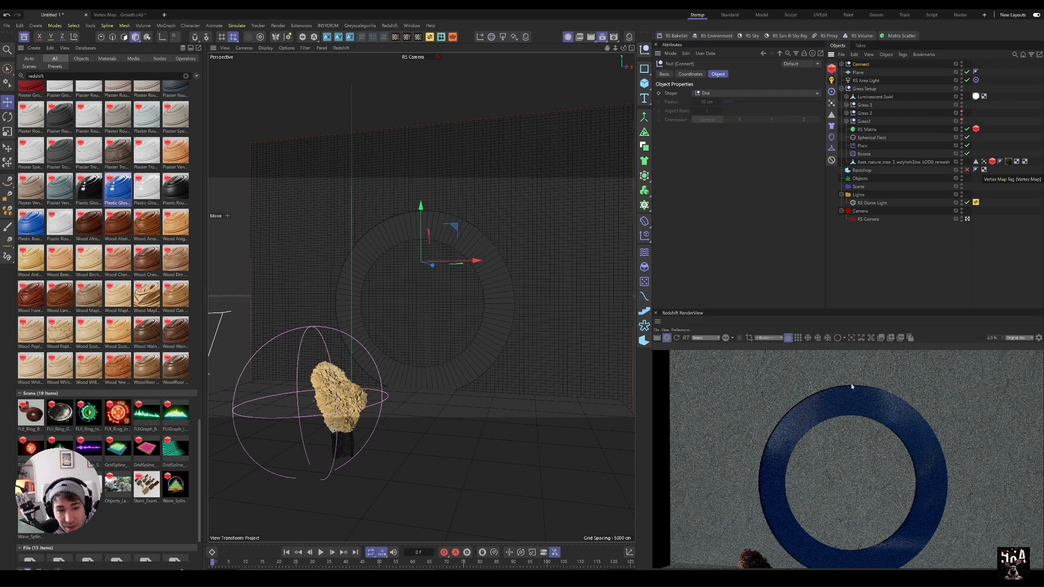
- Rename the ring's polygon selection tag "bluering" and assign it as the selection of the Plastic Glossy 001 Blue material tag
{"action": "middle_click_drag", "start_coordinate": [916, 503], "coordinate": [912, 458]}
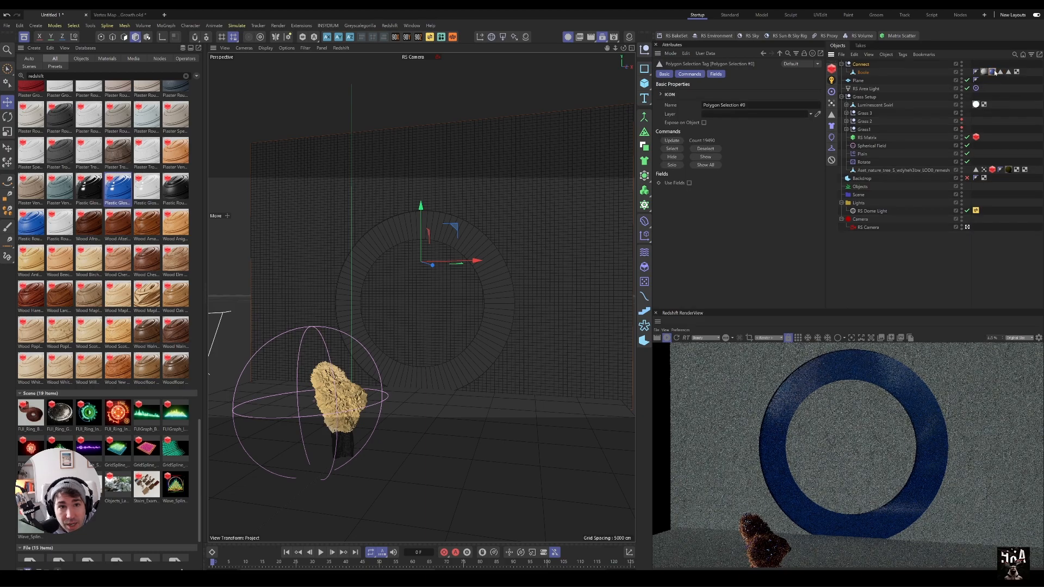
{"action": "left_click", "coordinate": [993, 72]}
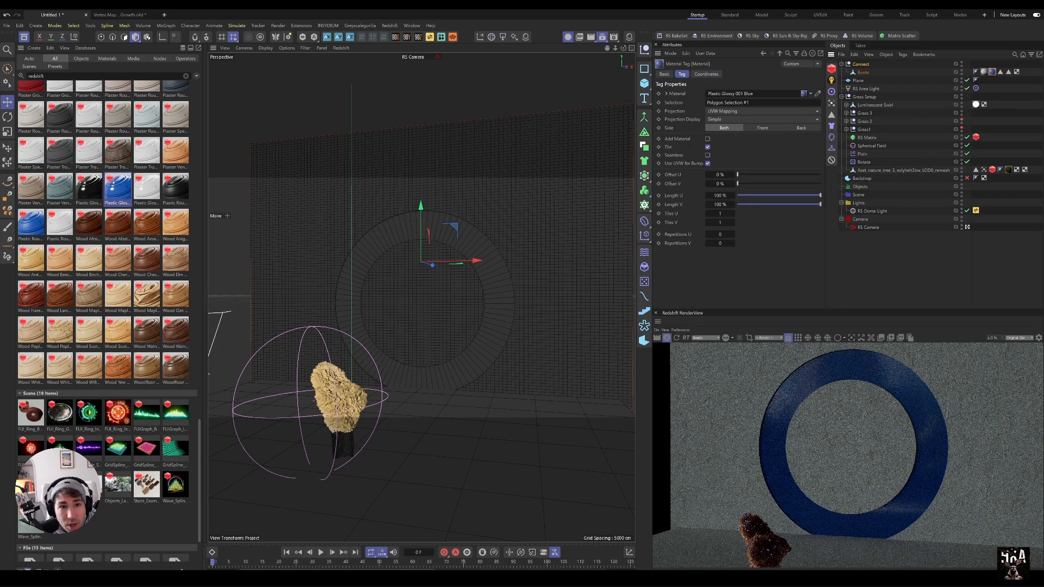
{"action": "left_click", "coordinate": [1009, 72]}
{"action": "type", "text": "bluering"}
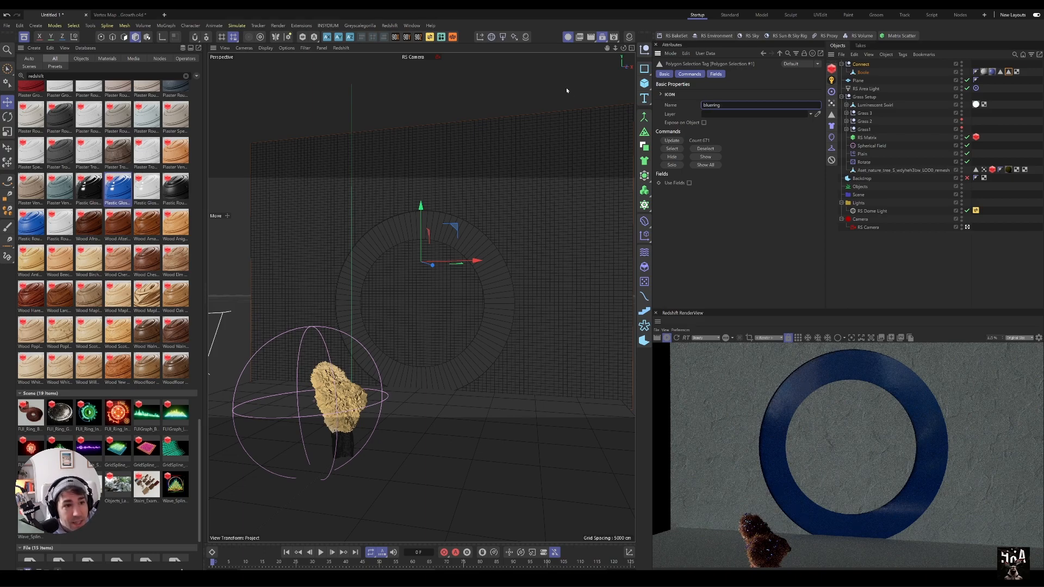
{"action": "key", "text": "Return"}
{"action": "left_click", "coordinate": [994, 73]}
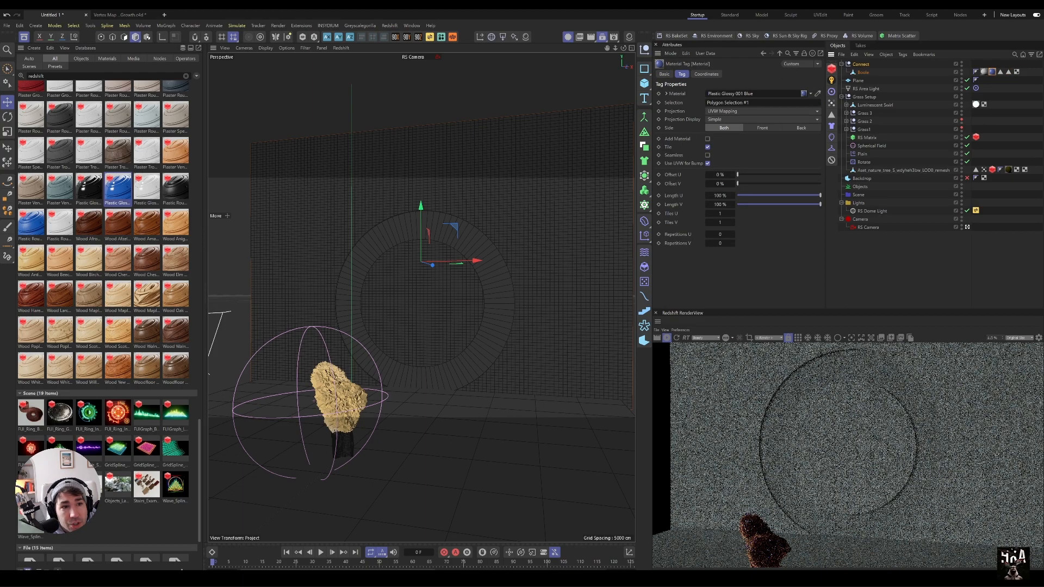
{"action": "left_click_drag", "start_coordinate": [1009, 72], "coordinate": [764, 102]}
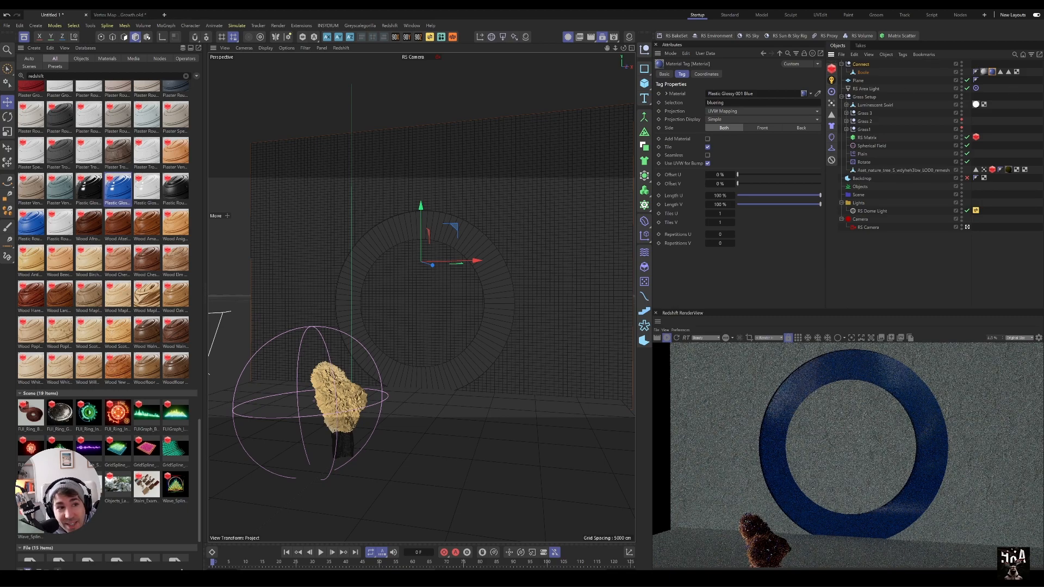
- Enable fields on the Boole mesh's Polygon Selection #0 tag, replacing its Freeze layer with the Spherical Field
{"action": "left_click", "coordinate": [976, 170]}
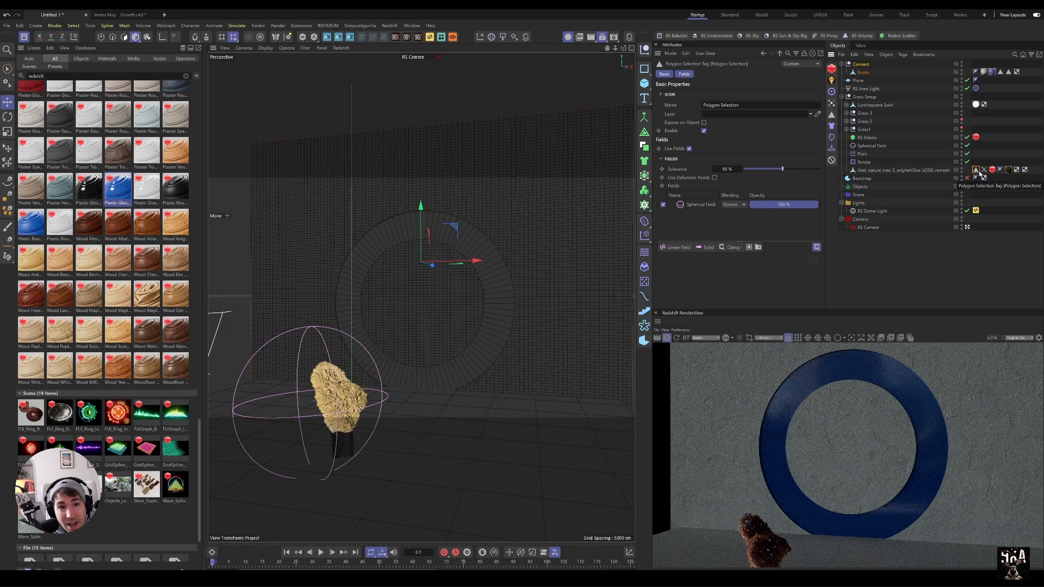
{"action": "left_click", "coordinate": [993, 72]}
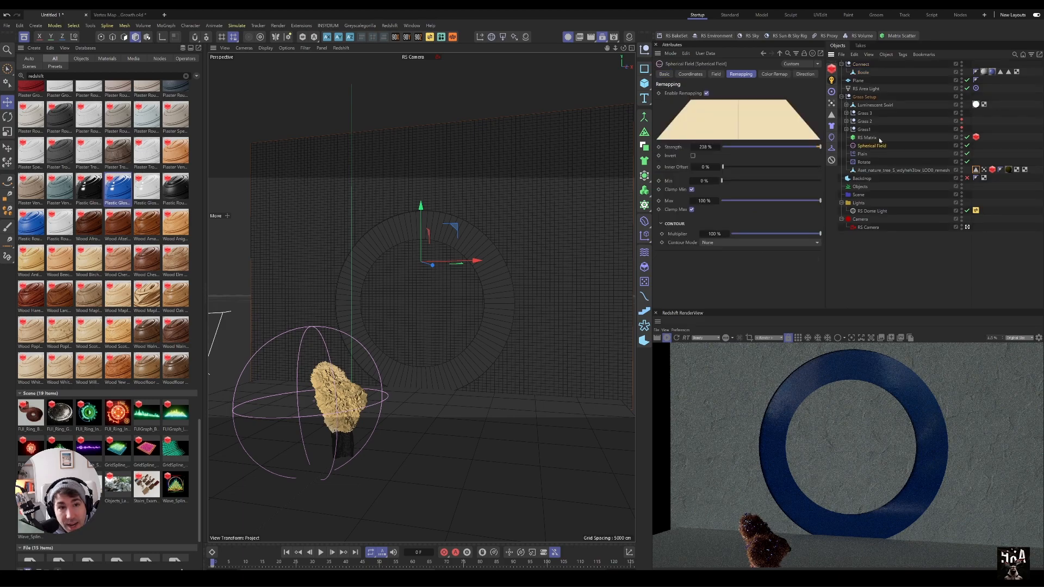
{"action": "left_click", "coordinate": [1001, 71]}
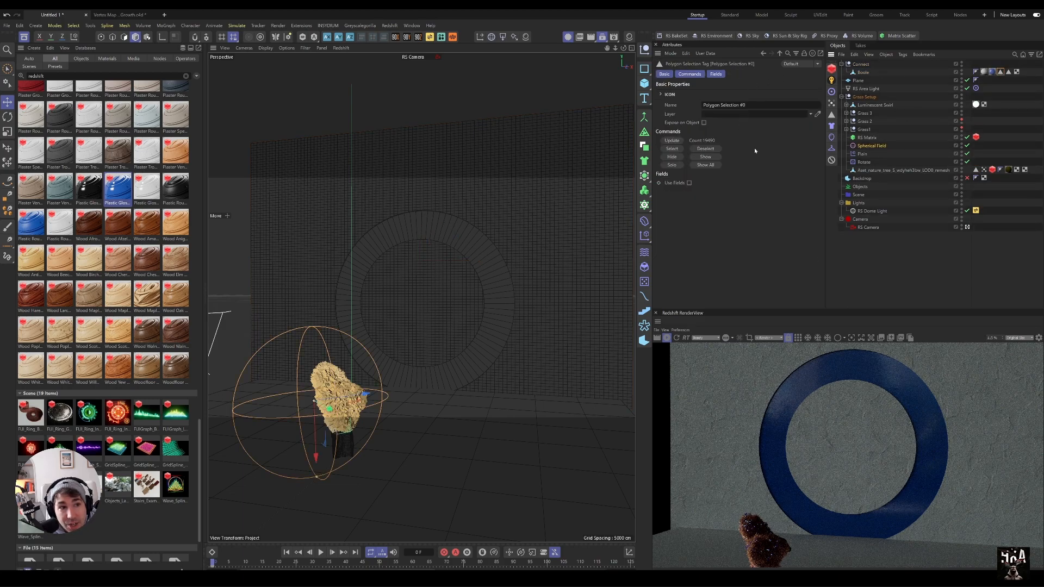
{"action": "left_click", "coordinate": [717, 73]}
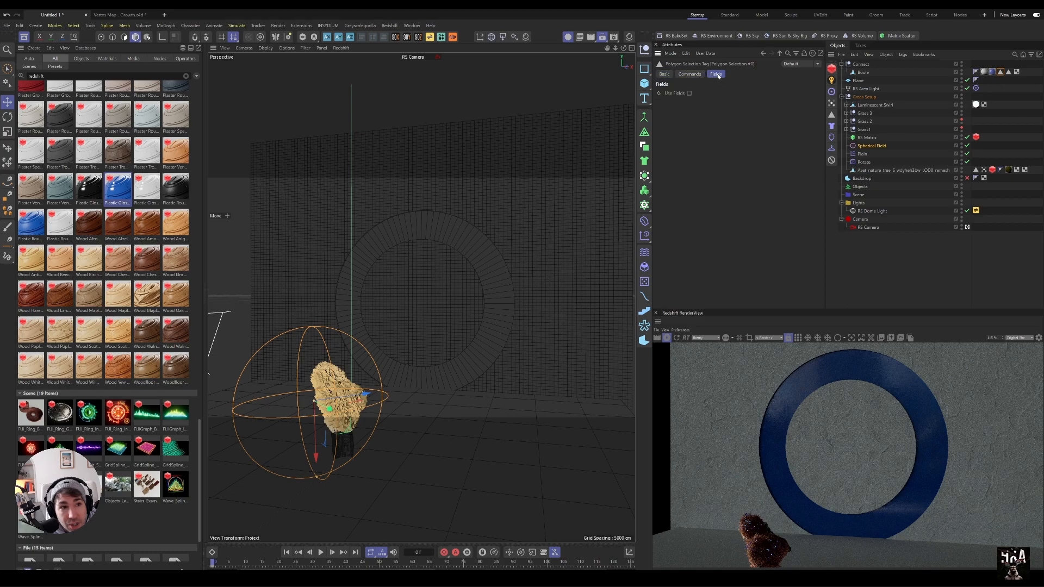
{"action": "left_click", "coordinate": [690, 93]}
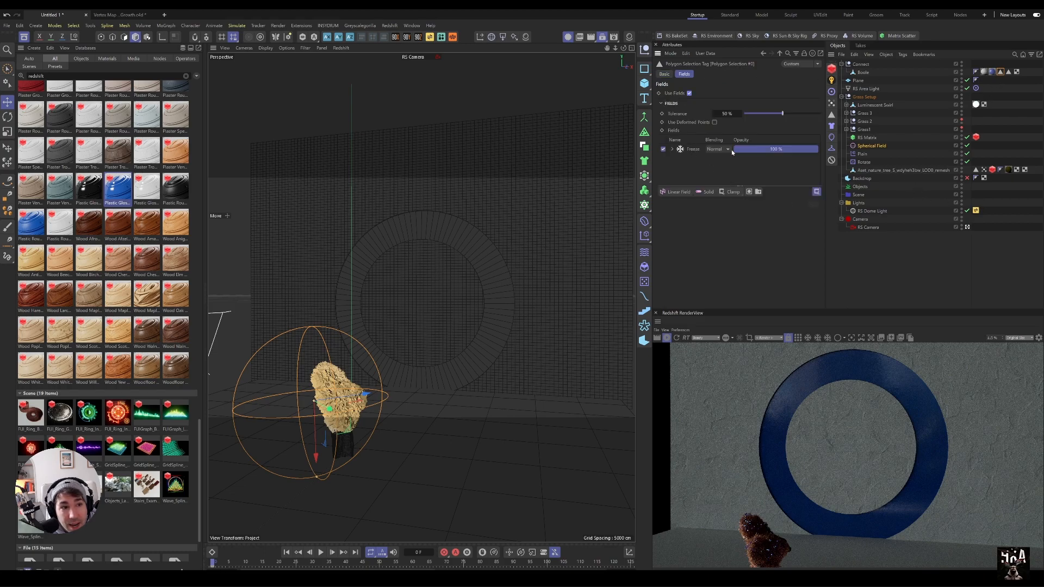
{"action": "left_click", "coordinate": [693, 150]}
{"action": "key", "text": "Delete"}
{"action": "left_click_drag", "start_coordinate": [858, 147], "coordinate": [789, 175]}
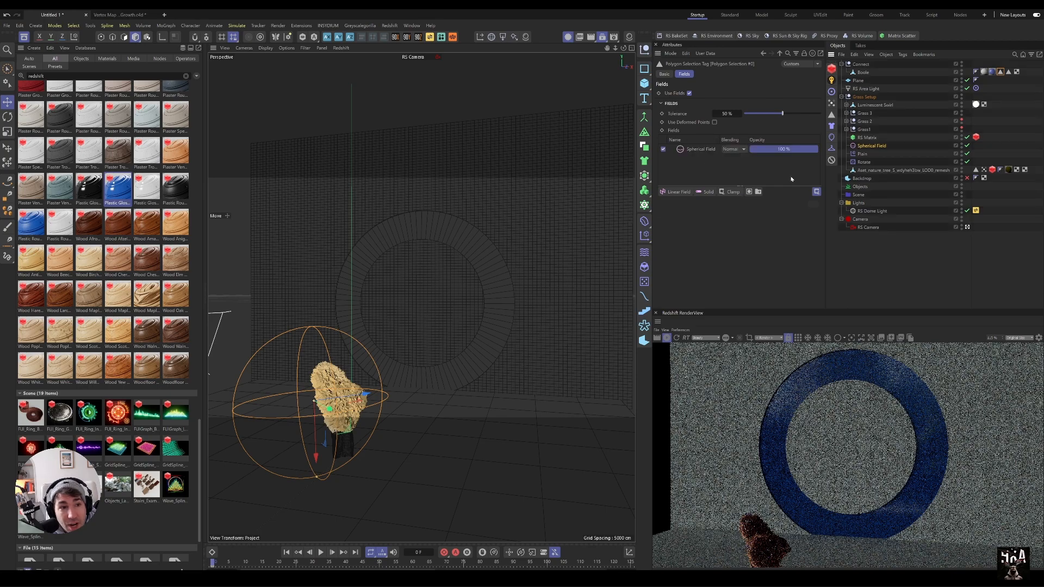
- Move the Spherical Field away from the tree and onto the upper part of the wall's ring
{"action": "left_click_drag", "start_coordinate": [366, 394], "coordinate": [472, 376]}
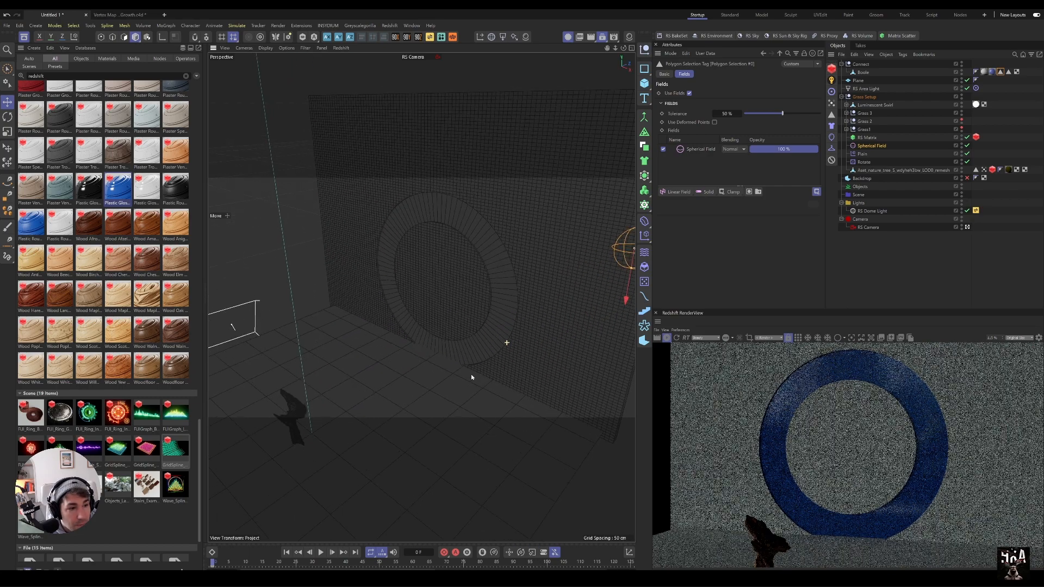
{"action": "key", "text": "shift+t"}
{"action": "left_click", "coordinate": [506, 306]}
{"action": "key", "text": "e"}
{"action": "left_click_drag", "start_coordinate": [474, 239], "coordinate": [493, 256], "text": "alt"}
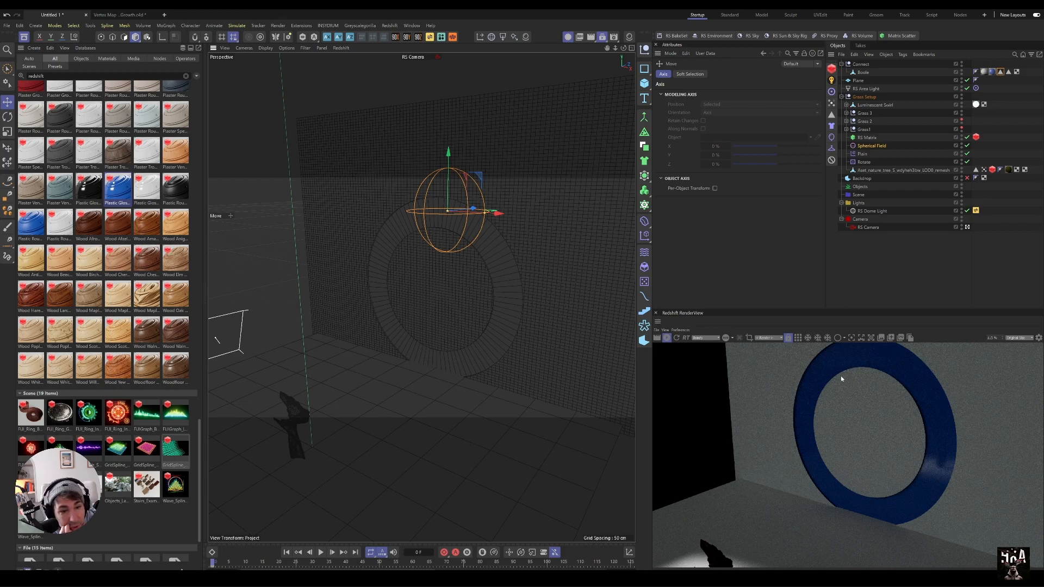
- Set the RS Matrix to distribute over the Boole mesh and restrict it to the bluering polygon selection
{"action": "left_click", "coordinate": [869, 138]}
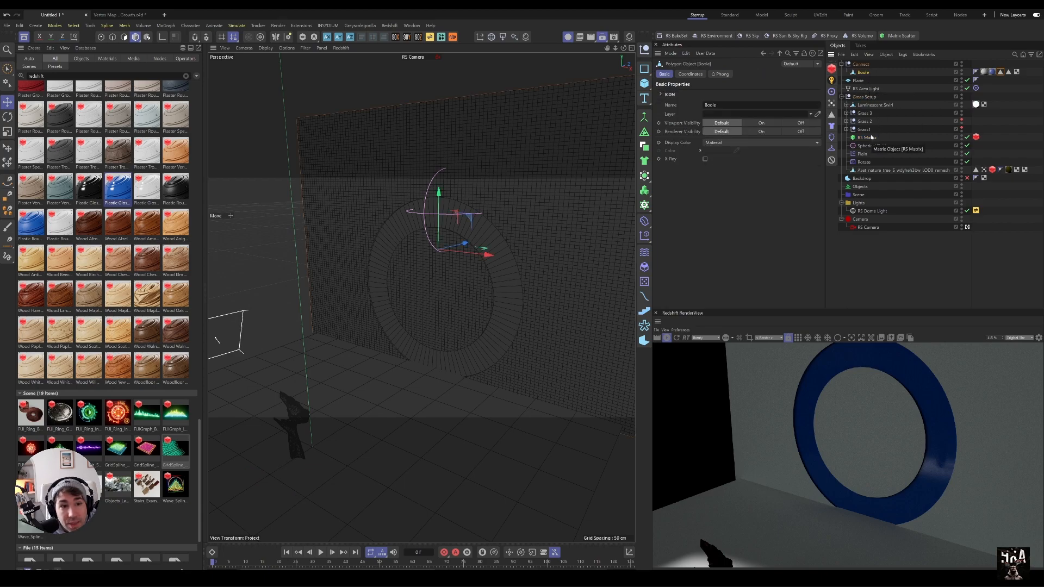
{"action": "left_click_drag", "start_coordinate": [863, 73], "coordinate": [792, 118]}
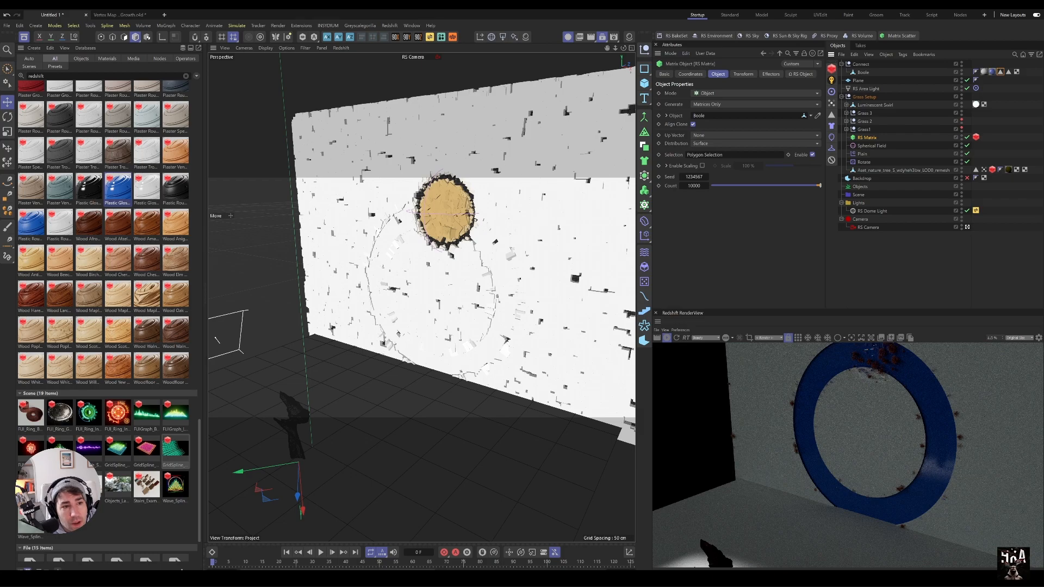
{"action": "left_click", "coordinate": [1009, 71]}
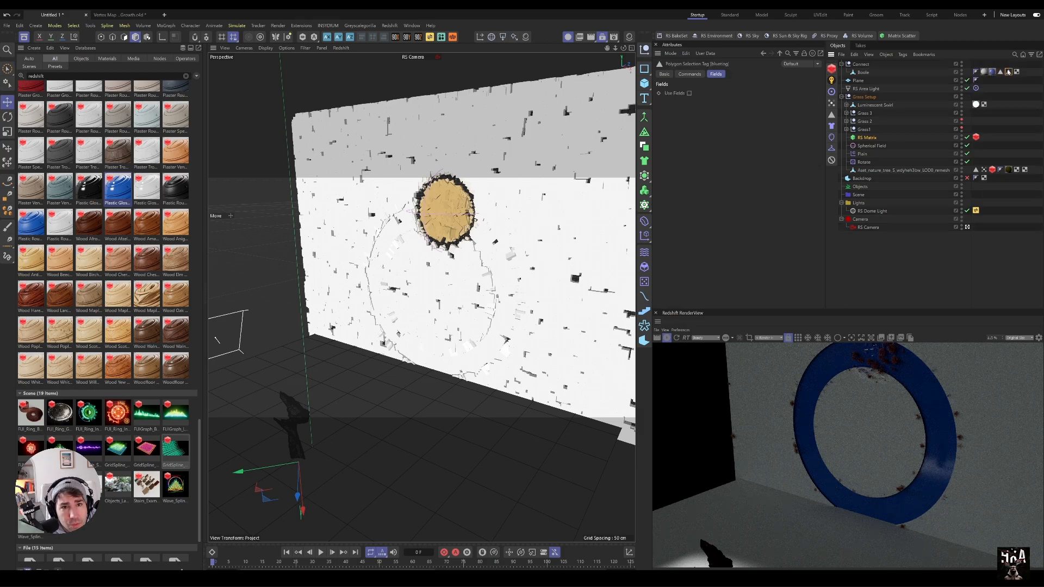
{"action": "left_click", "coordinate": [664, 74]}
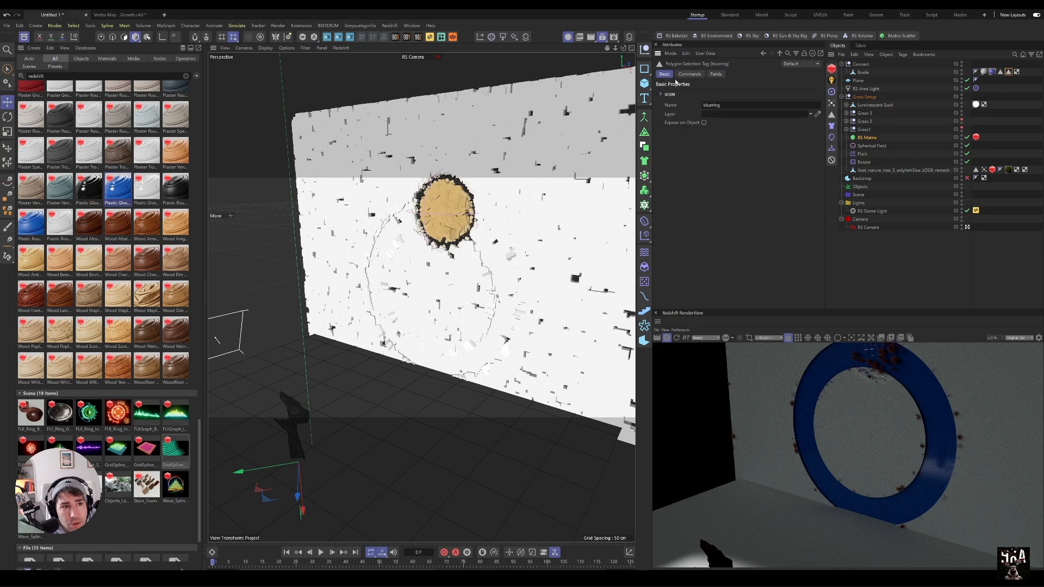
{"action": "left_click", "coordinate": [893, 137]}
{"action": "left_click_drag", "start_coordinate": [1008, 72], "coordinate": [707, 155]}
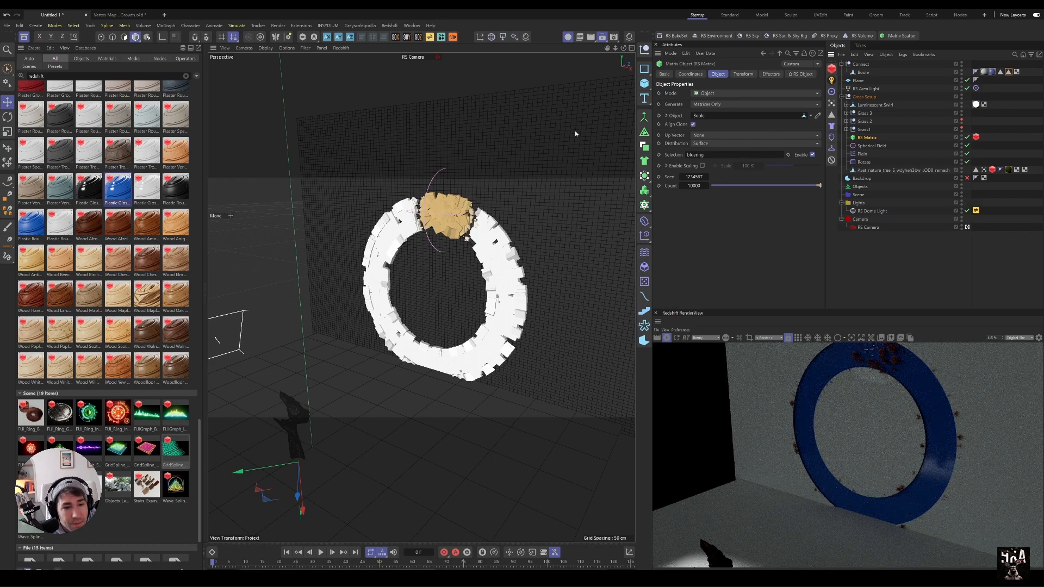
- Move the RS Area Light up beside the wall to illuminate the ring
{"action": "left_click", "coordinate": [871, 145]}
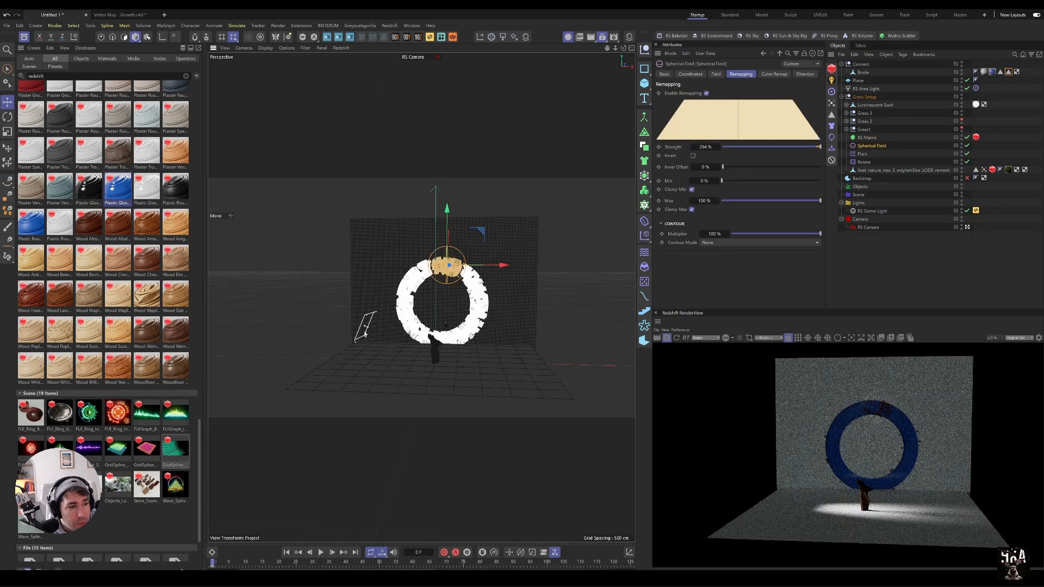
{"action": "left_click", "coordinate": [364, 334]}
{"action": "left_click", "coordinate": [866, 88]}
{"action": "left_click_drag", "start_coordinate": [338, 403], "coordinate": [297, 303]}
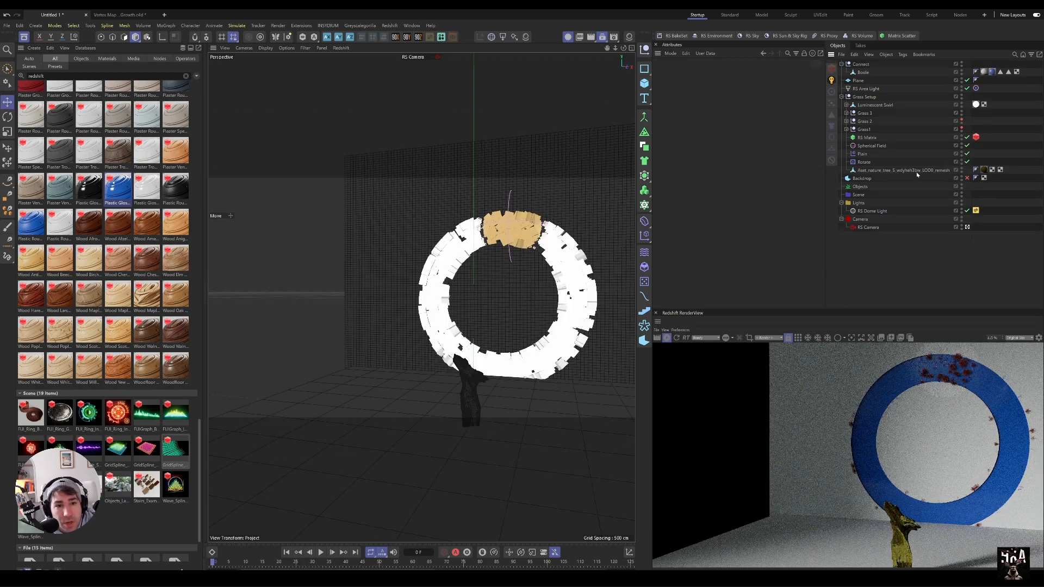
- Delete the leftover tree mesh from the Grass Setup group
{"action": "left_click", "coordinate": [902, 171]}
{"action": "key", "text": "Delete"}
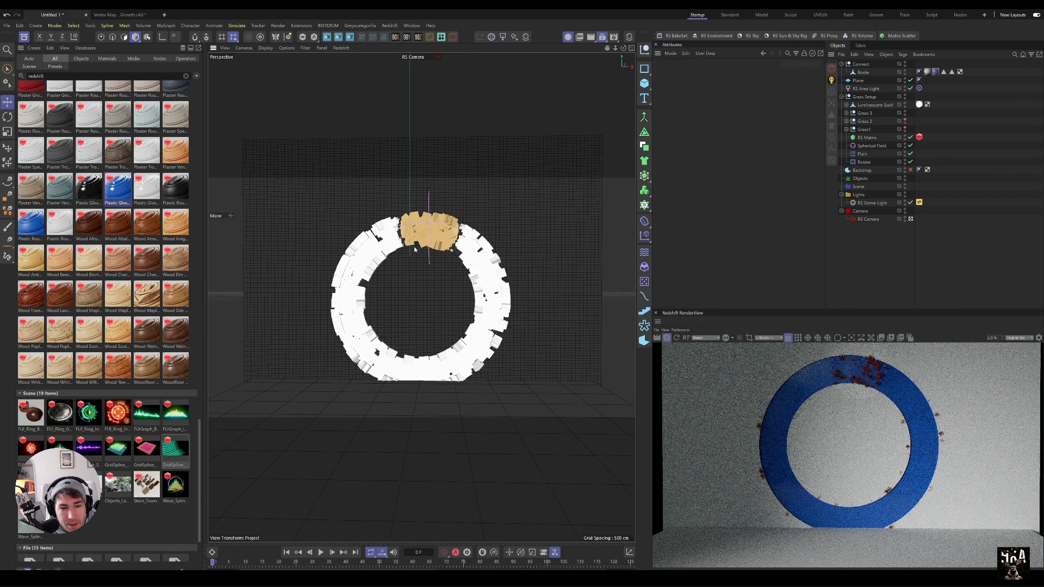
- Rename the Boole mesh "Wall with Portal" and check its link as the RS Matrix's distribution object
{"action": "left_click", "coordinate": [870, 140]}
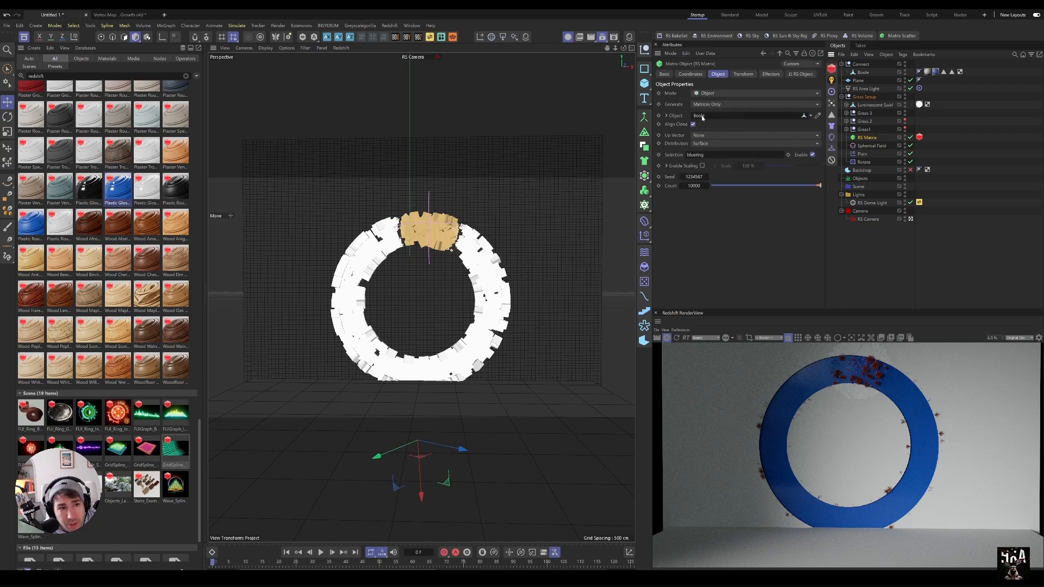
{"action": "left_click", "coordinate": [864, 72]}
{"action": "double_click", "coordinate": [864, 72]}
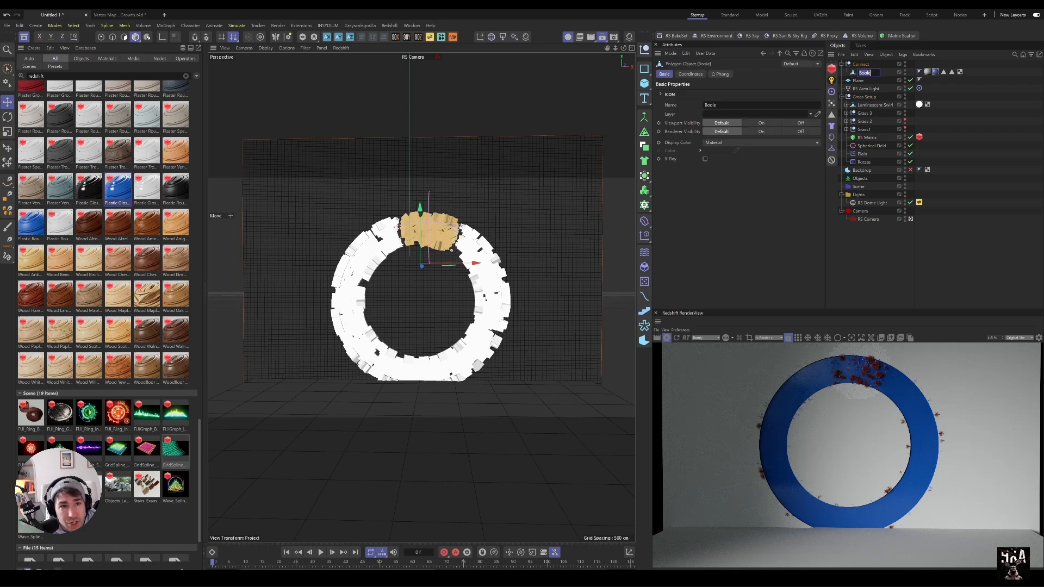
{"action": "type", "text": "Wall with Portal"}
{"action": "key", "text": "Return"}
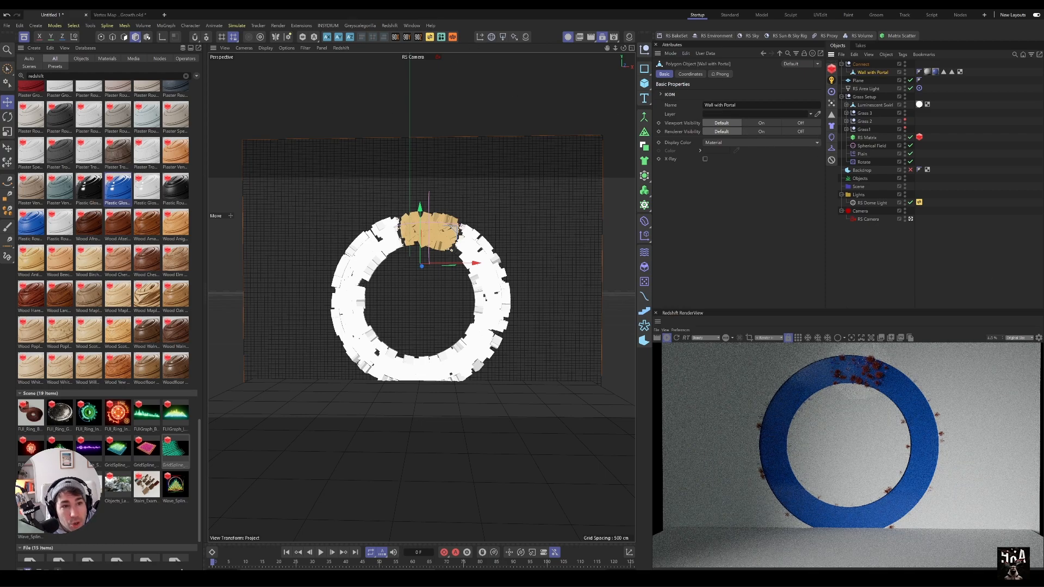
{"action": "left_click", "coordinate": [867, 138]}
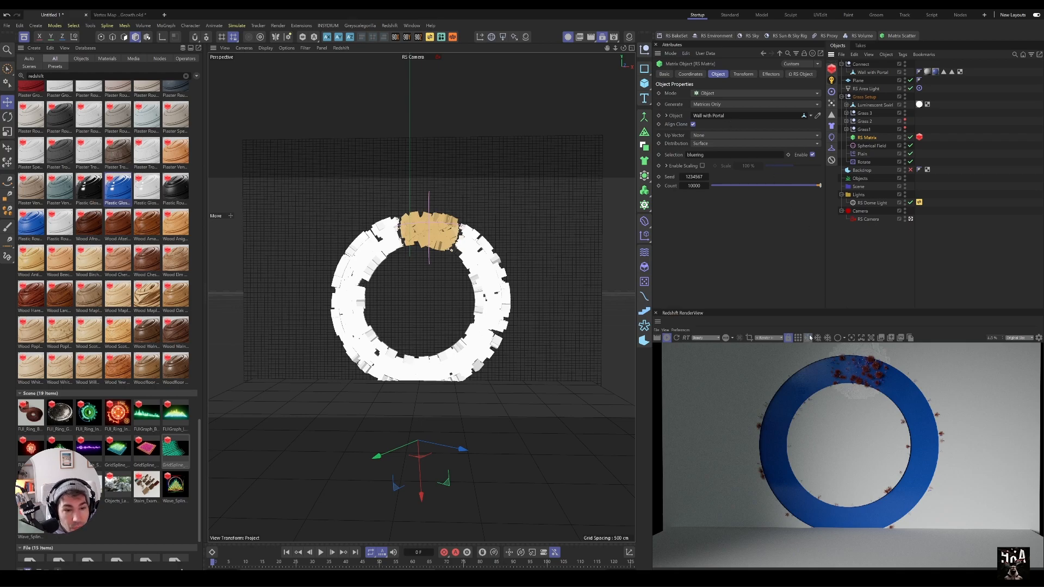
- Delete the field-driven polygon selection tag from the Wall with Portal object, keeping the bluering selection
{"action": "scroll", "coordinate": [432, 221], "scroll_direction": "up", "scroll_amount": 5}
{"action": "scroll", "coordinate": [433, 284], "scroll_direction": "up", "scroll_amount": 2}
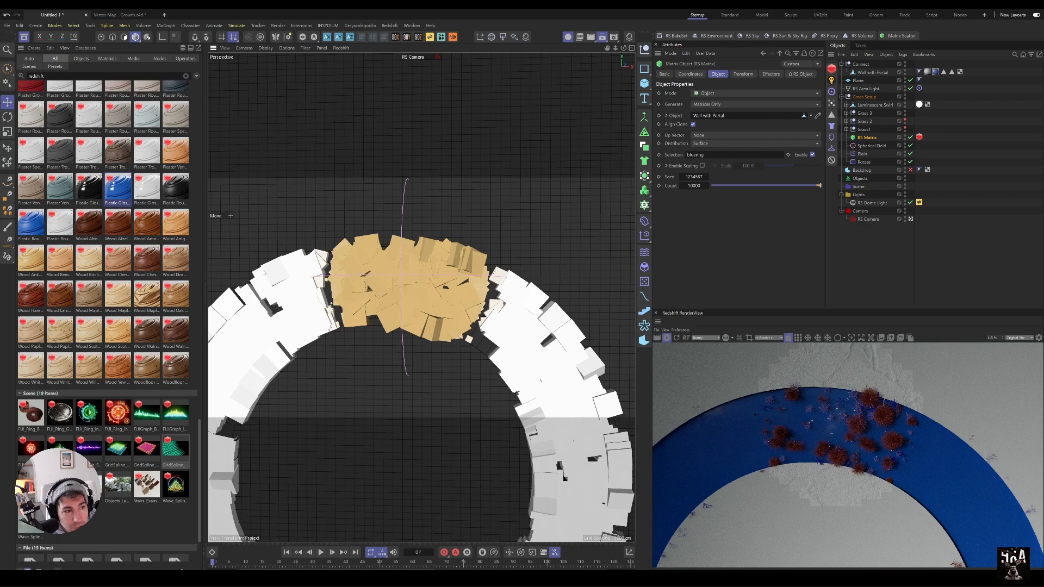
{"action": "scroll", "coordinate": [543, 373], "scroll_direction": "down", "scroll_amount": 5}
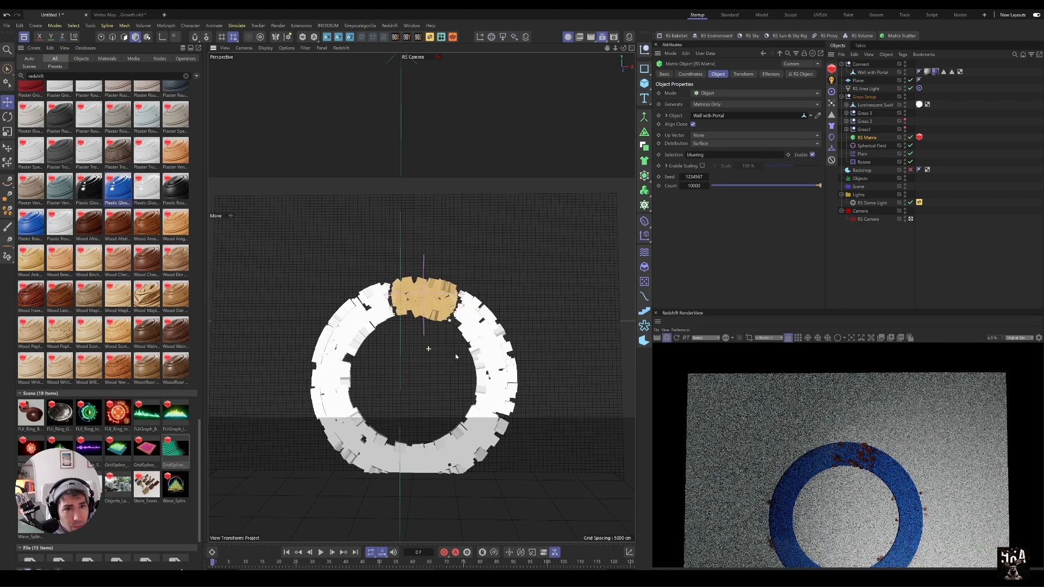
{"action": "left_click", "coordinate": [928, 72]}
{"action": "key", "text": "Delete"}
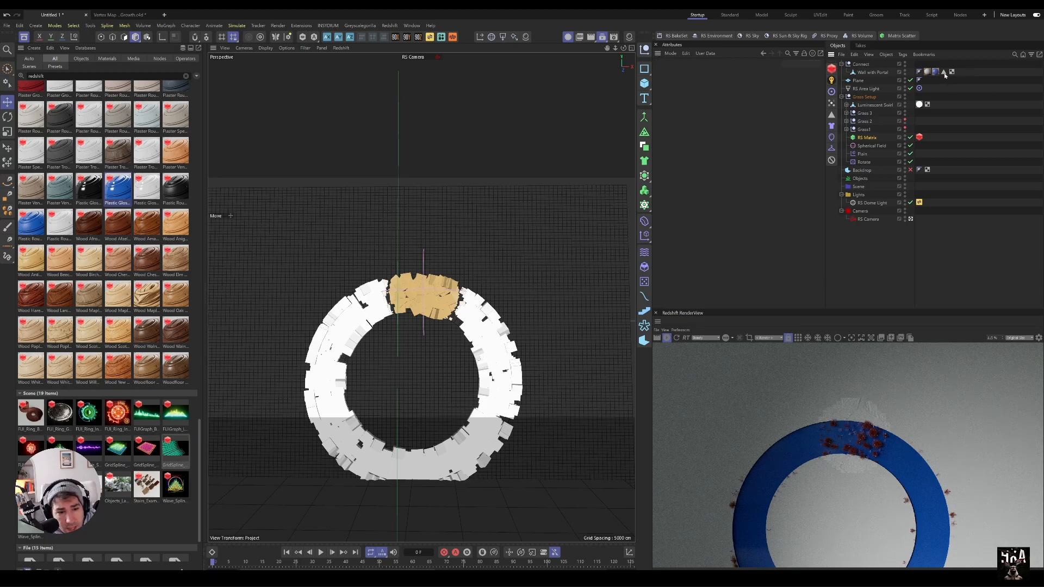
- Clear the selection restriction on the wall's Plaster Trowel 002 White 250cm material tag
{"action": "middle_click_drag", "start_coordinate": [518, 369], "coordinate": [485, 346], "text": "alt"}
{"action": "left_click_drag", "start_coordinate": [486, 346], "coordinate": [439, 347], "text": "alt"}
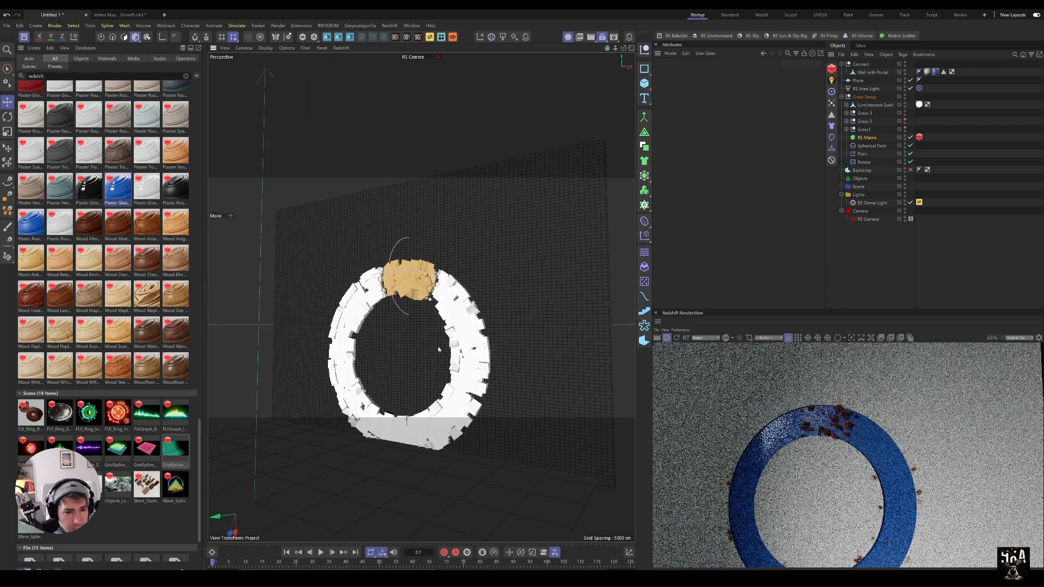
{"action": "left_click", "coordinate": [930, 73]}
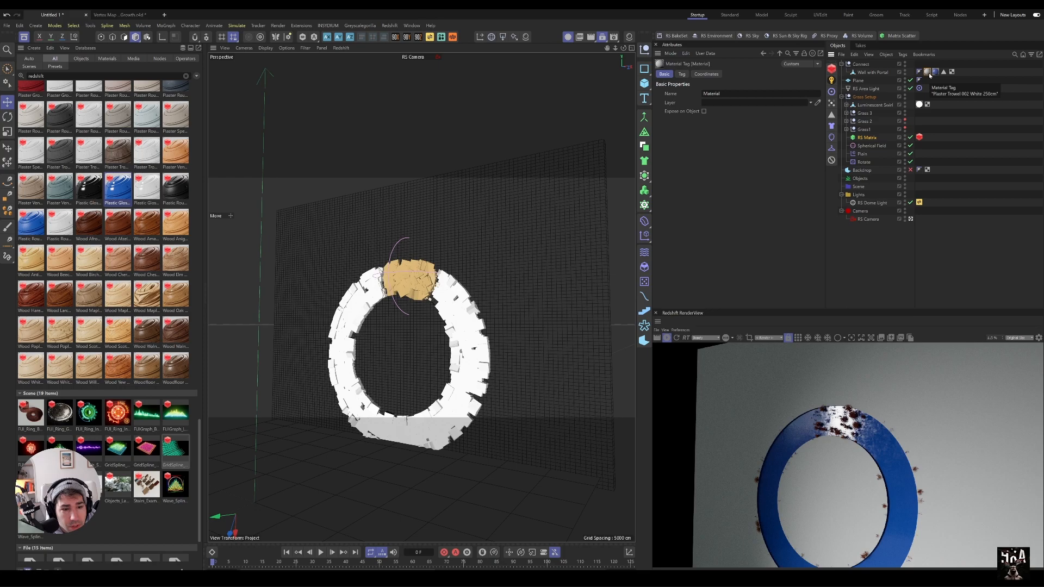
{"action": "left_click", "coordinate": [682, 74]}
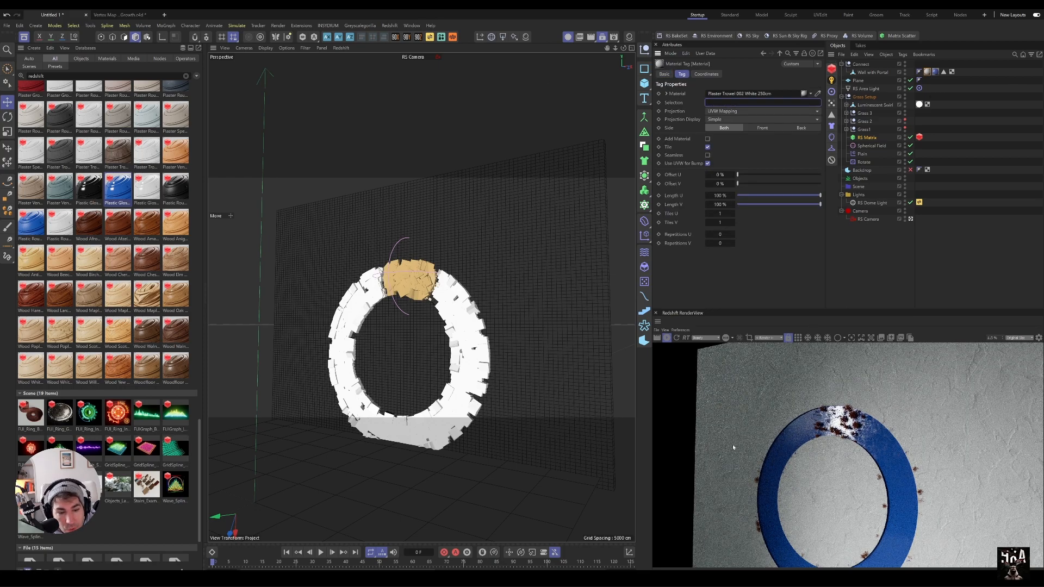
{"action": "middle_click_drag", "start_coordinate": [471, 381], "coordinate": [458, 334], "text": "alt"}
{"action": "left_click_drag", "start_coordinate": [458, 334], "coordinate": [492, 321], "text": "alt"}
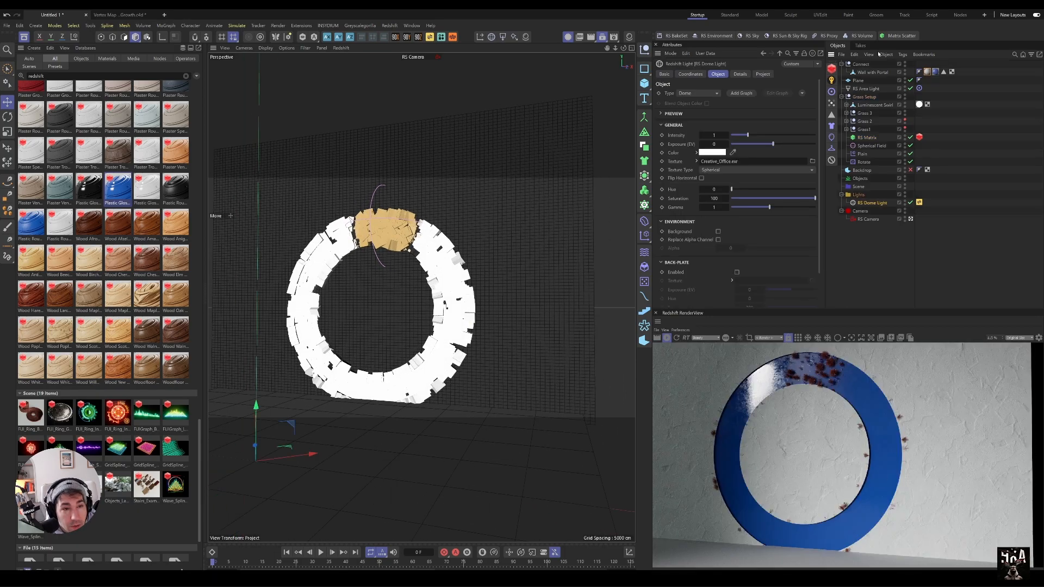
- Set the RS Matrix count to 60000 and inspect the denser grass on the upper part of the ring
{"action": "left_click", "coordinate": [867, 137]}
{"action": "left_click", "coordinate": [695, 186]}
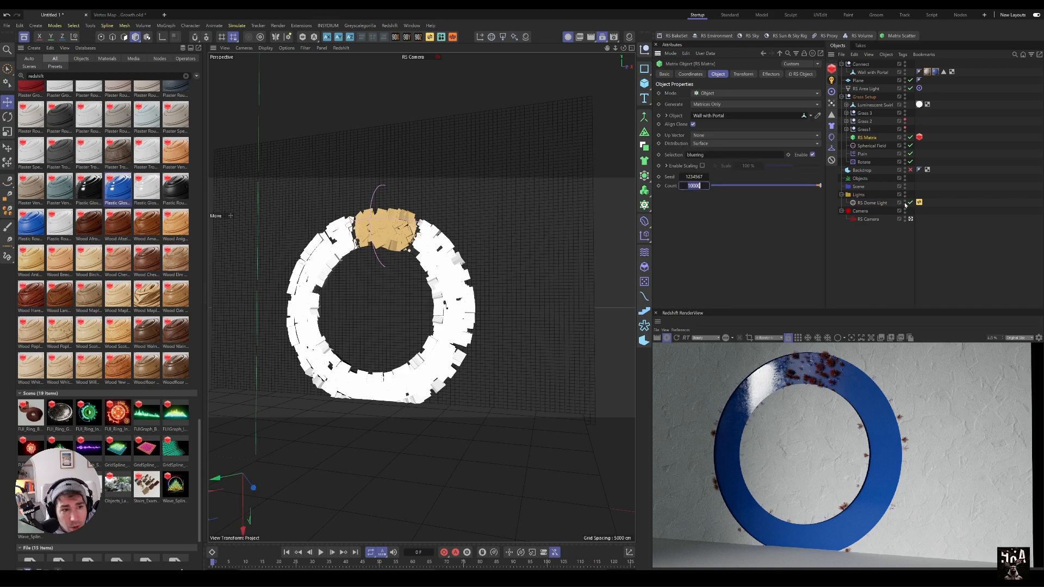
{"action": "type", "text": "6"}
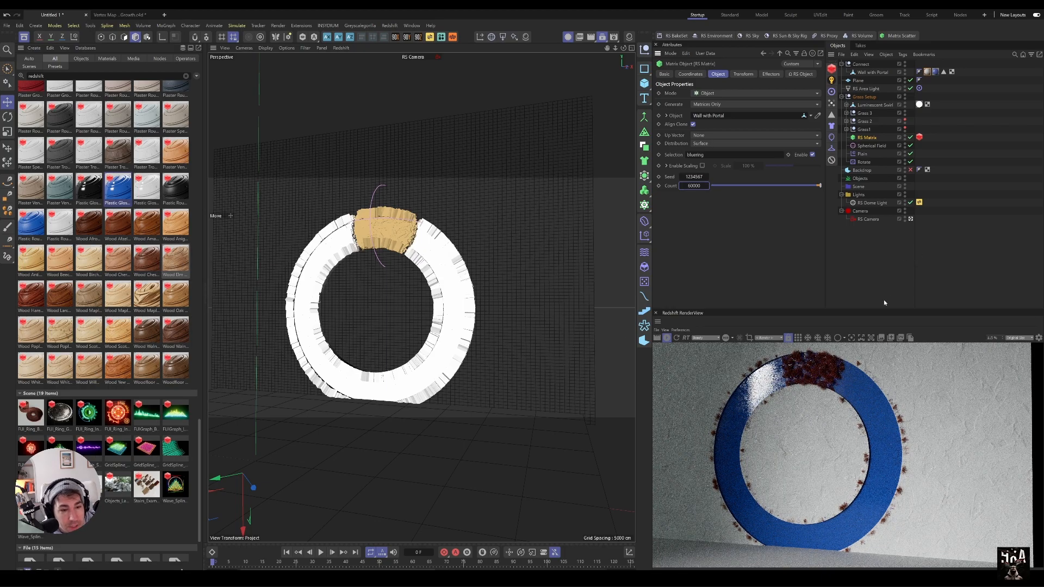
{"action": "middle_click_drag", "start_coordinate": [341, 206], "coordinate": [350, 244], "text": "alt"}
{"action": "right_click_drag", "start_coordinate": [349, 245], "coordinate": [502, 294], "text": "alt"}
{"action": "left_click_drag", "start_coordinate": [558, 335], "coordinate": [368, 267], "text": "alt"}
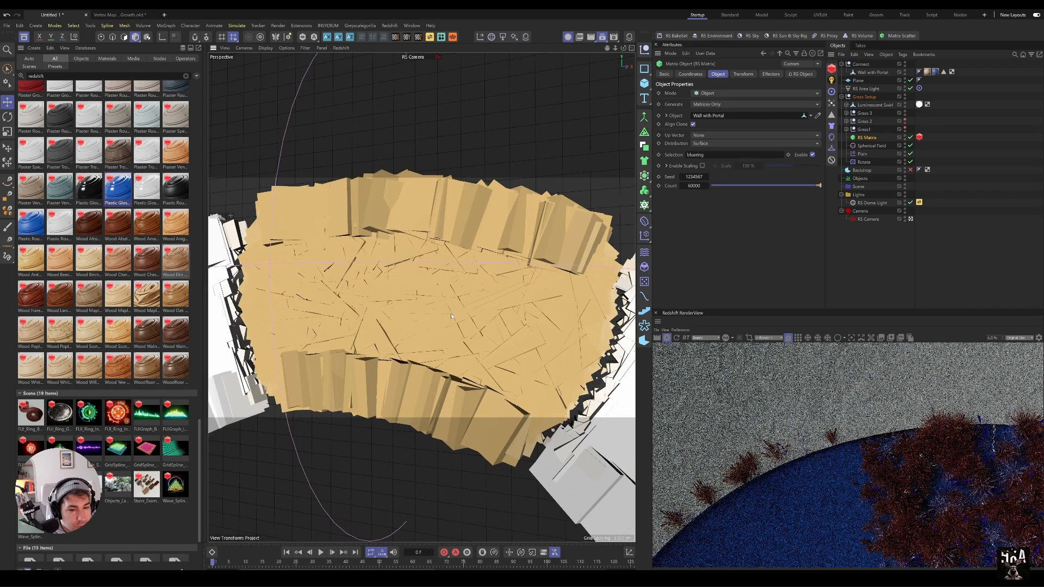
{"action": "mouse_move", "coordinate": [437, 324]}
{"action": "left_mouse_down", "text": "alt"}
{"action": "mouse_move", "coordinate": [422, 306]}
{"action": "mouse_move", "coordinate": [428, 315]}
{"action": "left_mouse_up", "text": "alt"}
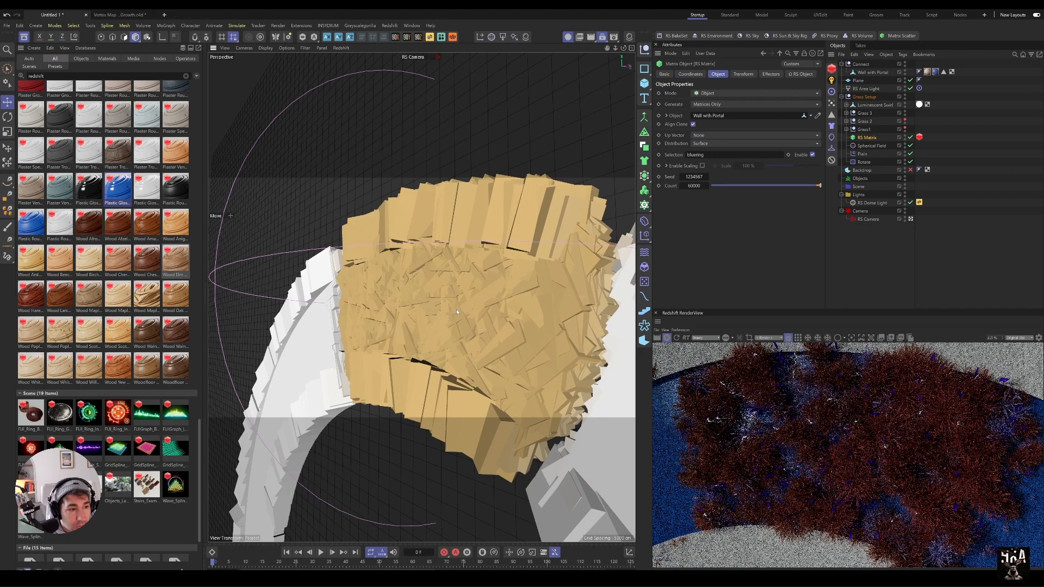
- Lower the RS Dome Light's intensity to about 0.4
{"action": "scroll", "coordinate": [457, 312], "scroll_direction": "down", "scroll_amount": 10}
{"action": "left_click_drag", "start_coordinate": [436, 363], "coordinate": [439, 360], "text": "alt"}
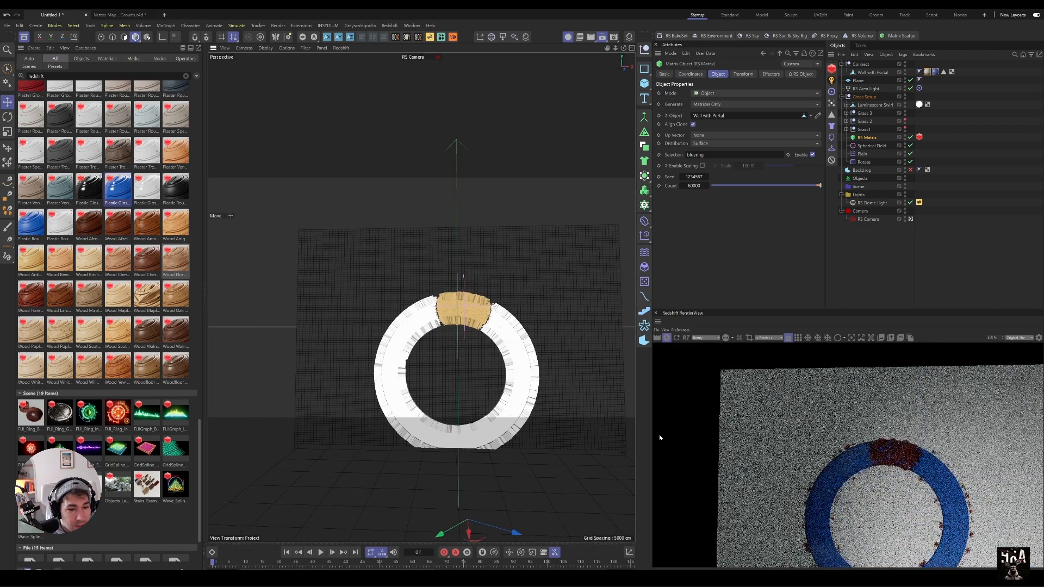
{"action": "left_click", "coordinate": [873, 202]}
{"action": "mouse_move", "coordinate": [748, 135]}
{"action": "left_mouse_down"}
{"action": "mouse_move", "coordinate": [764, 138]}
{"action": "mouse_move", "coordinate": [739, 136]}
{"action": "left_mouse_up"}
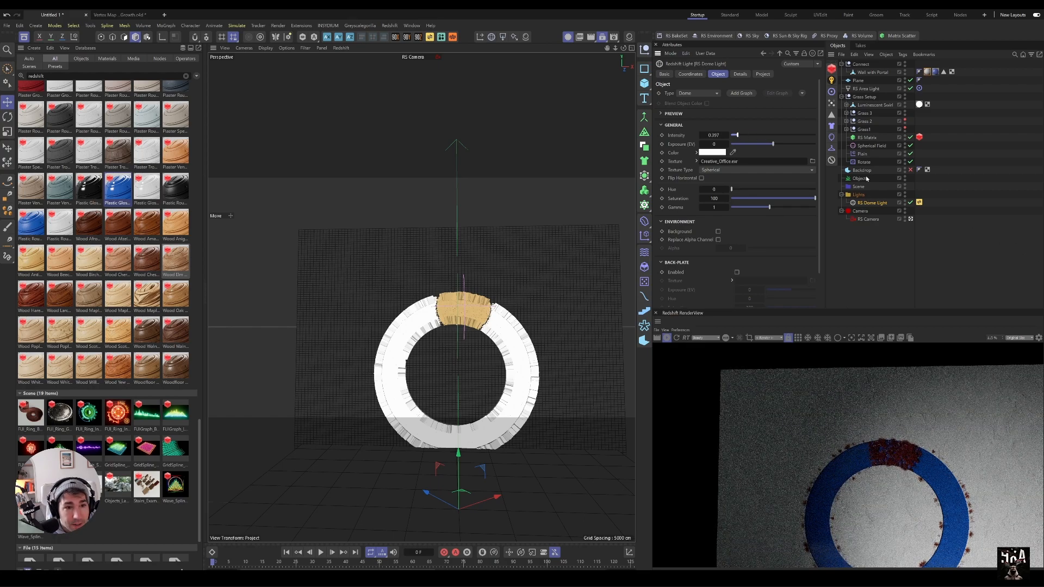
- Adjust the RS Area Light, targeted at Wall with Portal, to light the wall and ring from the side
{"action": "left_click", "coordinate": [872, 89]}
{"action": "right_click_drag", "start_coordinate": [492, 389], "coordinate": [448, 421], "text": "alt"}
{"action": "right_click_drag", "start_coordinate": [469, 404], "coordinate": [535, 406], "text": "alt"}
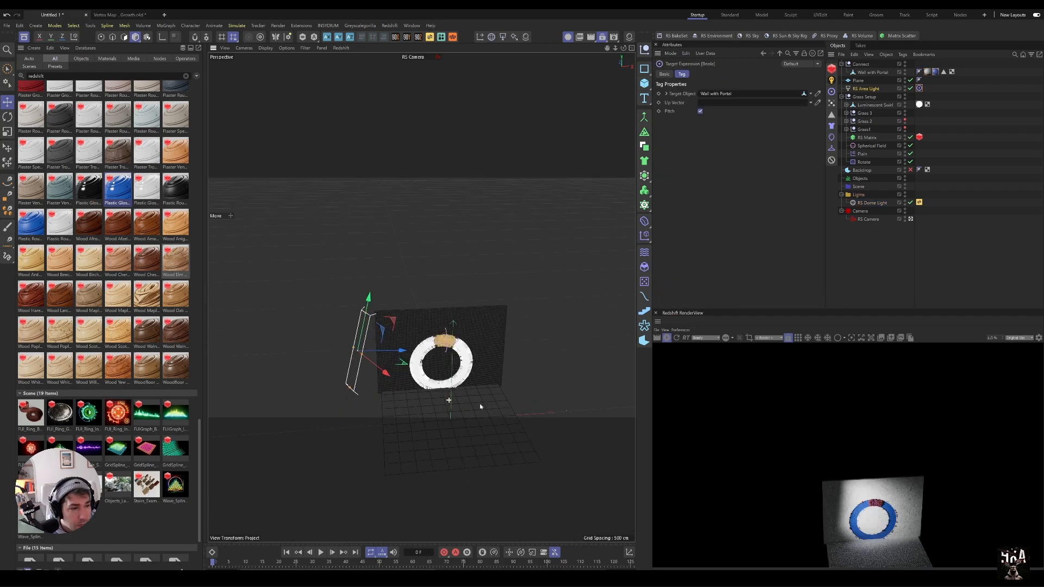
{"action": "left_click_drag", "start_coordinate": [458, 368], "coordinate": [457, 354], "text": "alt"}
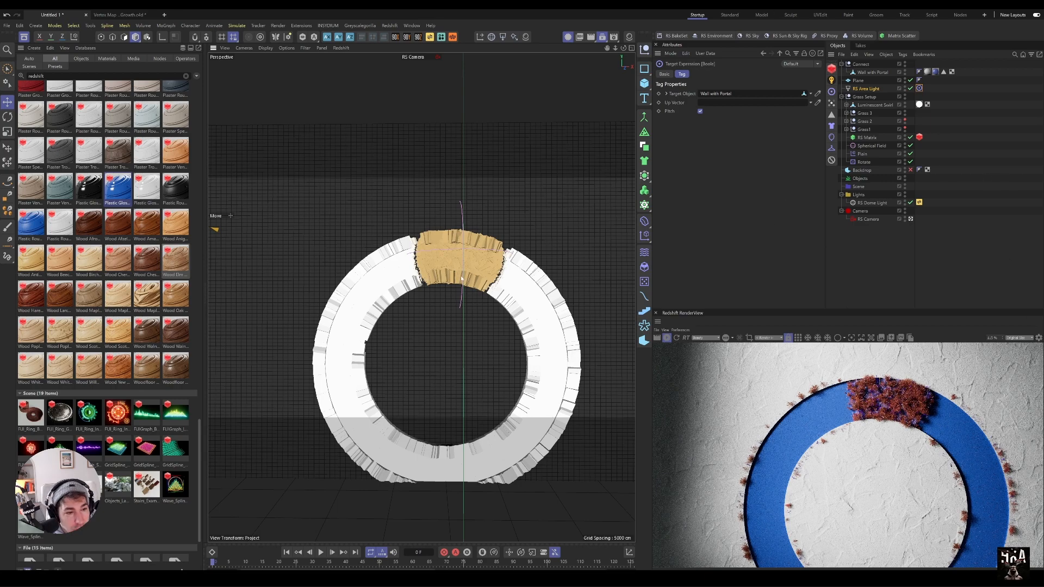
{"action": "middle_click_drag", "start_coordinate": [461, 277], "coordinate": [452, 294], "text": "alt"}
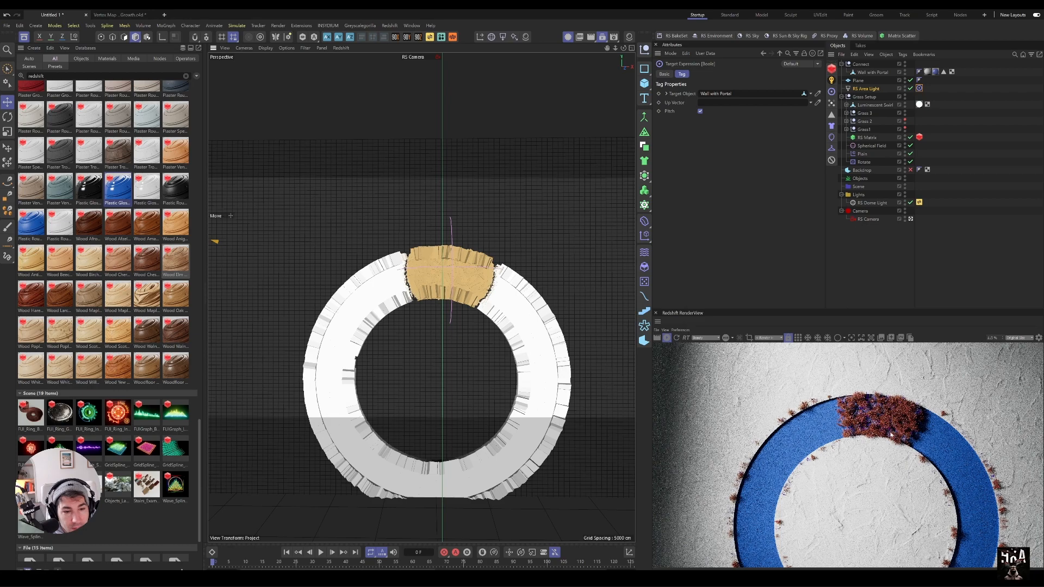
- Set the base colour of the ring's Plastic Glossy 001 Blue material to white
{"action": "left_click", "coordinate": [936, 72]}
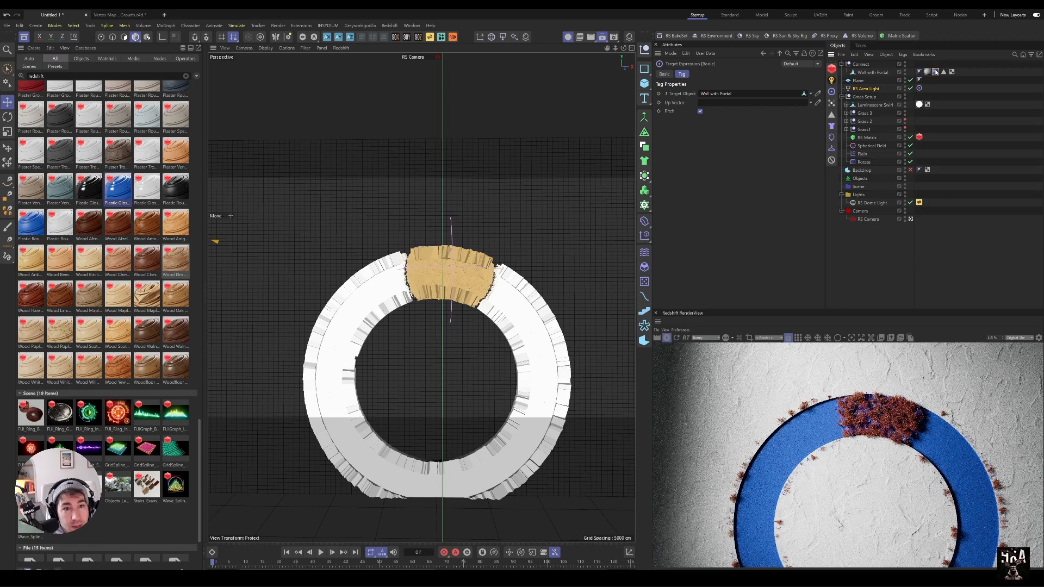
{"action": "left_click", "coordinate": [735, 165]}
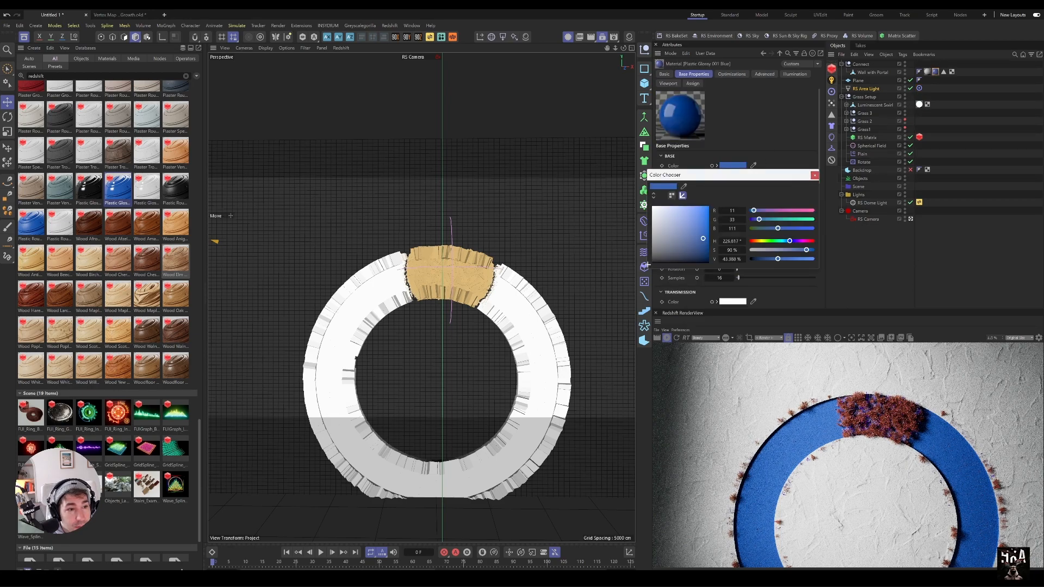
{"action": "left_click", "coordinate": [654, 206]}
{"action": "left_click_drag", "start_coordinate": [655, 205], "coordinate": [653, 212]}
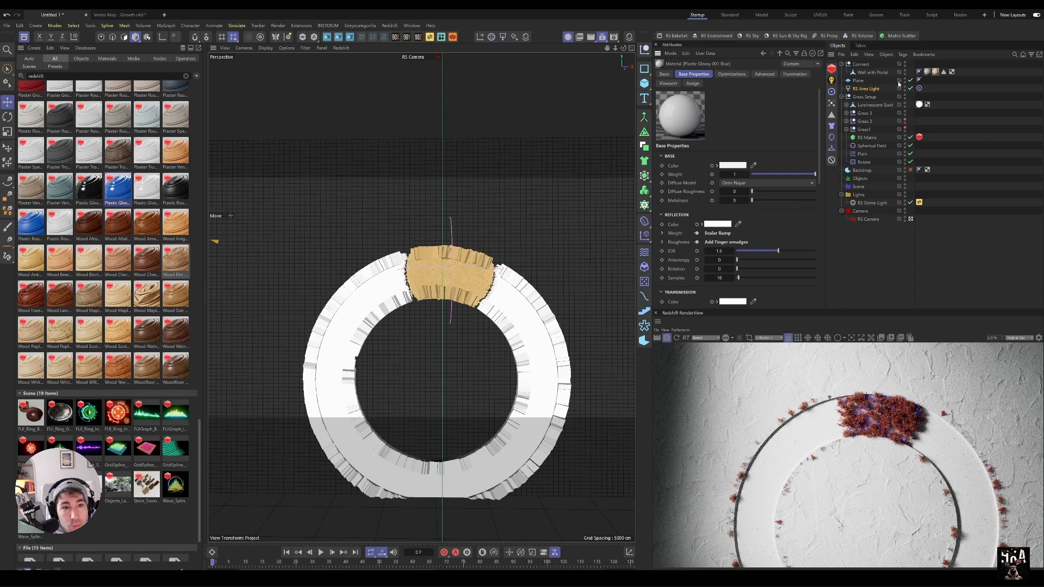
- Examine the Spherical Field and the Plain effector's field layers, deformer and transform parameters
{"action": "left_click", "coordinate": [866, 145]}
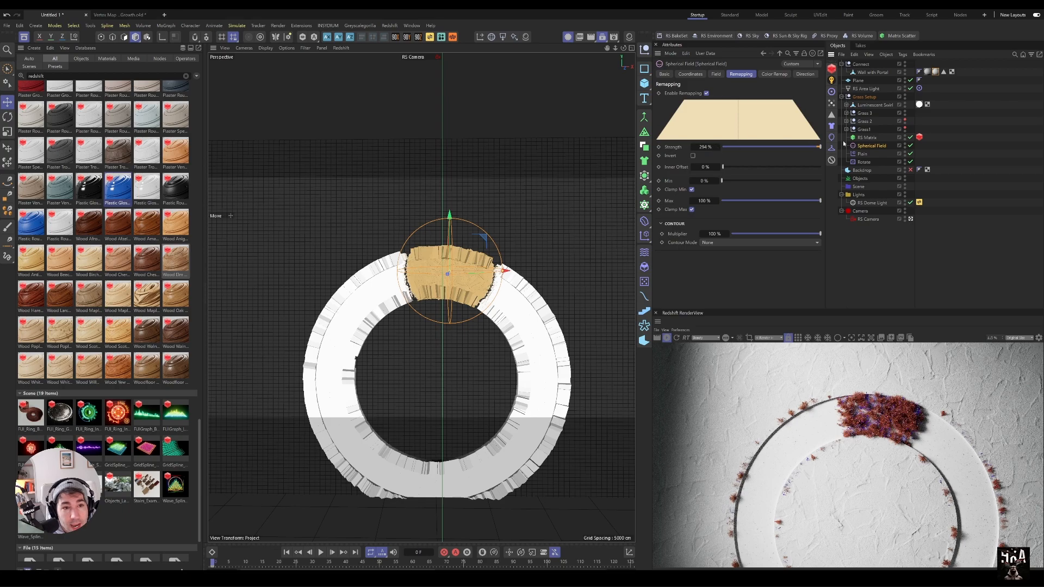
{"action": "left_click", "coordinate": [864, 155]}
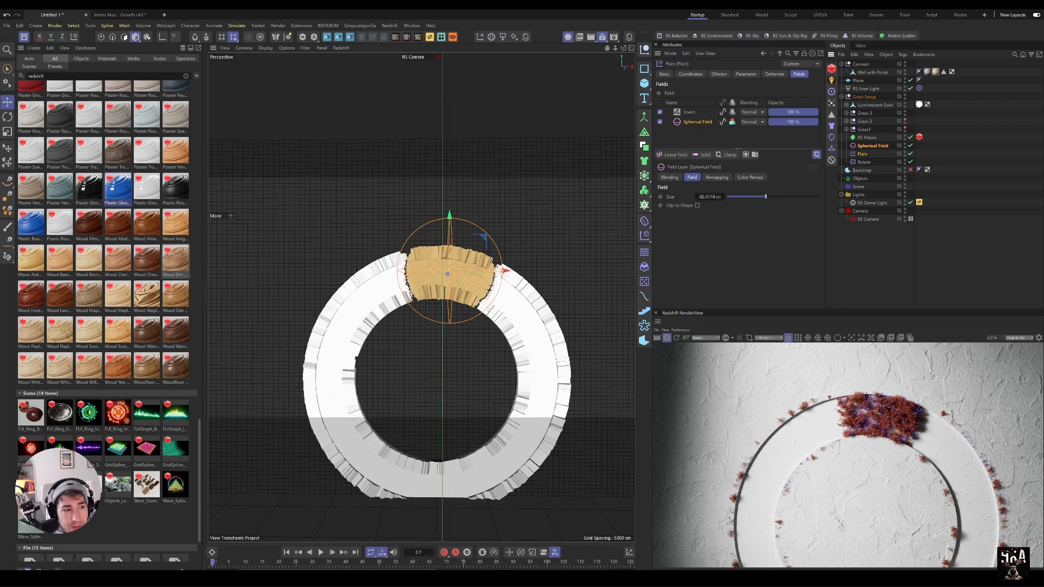
{"action": "left_click", "coordinate": [867, 155]}
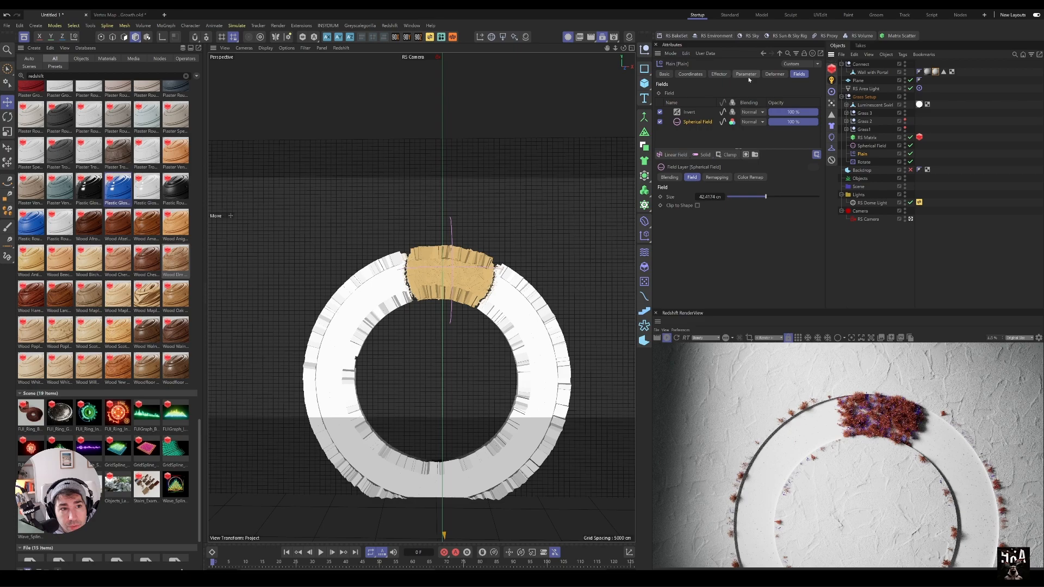
{"action": "left_click", "coordinate": [775, 74]}
{"action": "left_click", "coordinate": [743, 74]}
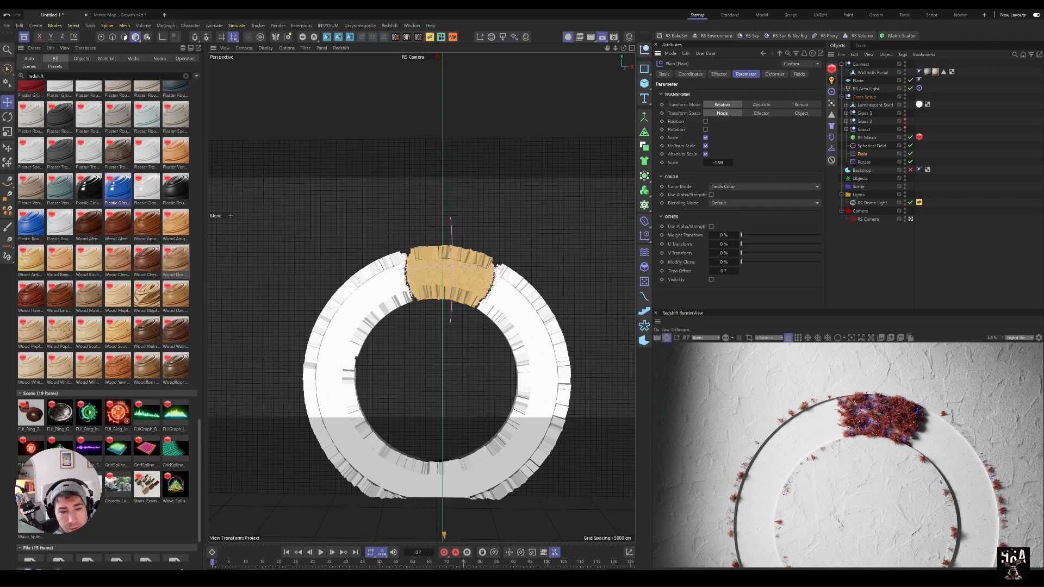
- Set the Plain effector's uniform scale to -1 to remove stray grass outside the Spherical Field
{"action": "left_click_drag", "start_coordinate": [552, 324], "coordinate": [435, 321], "text": "alt"}
{"action": "left_click_drag", "start_coordinate": [559, 310], "coordinate": [441, 337], "text": "alt"}
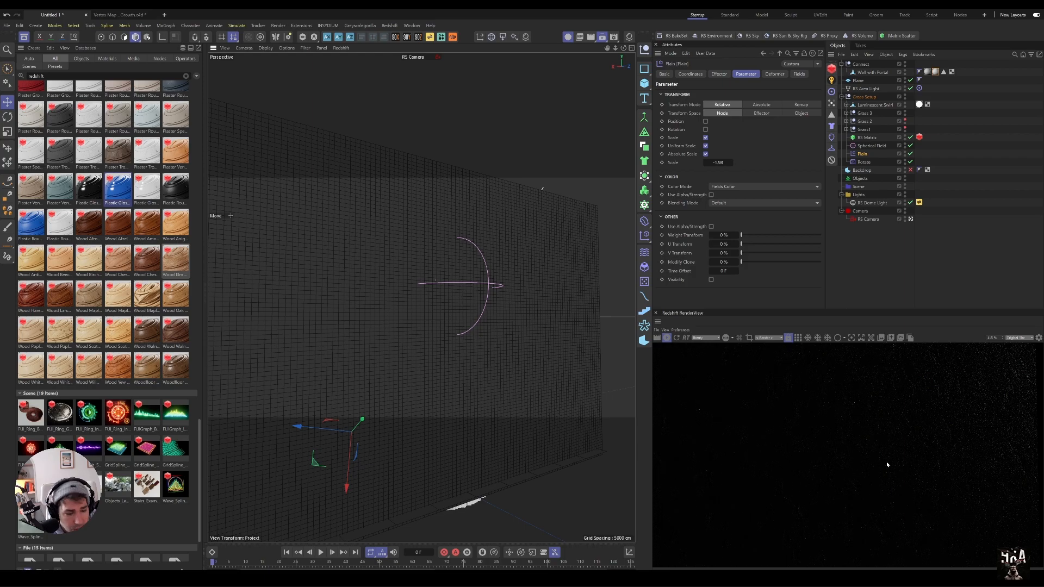
{"action": "left_click_drag", "start_coordinate": [565, 363], "coordinate": [398, 400], "text": "alt"}
{"action": "scroll", "coordinate": [459, 392], "scroll_direction": "down", "scroll_amount": 5}
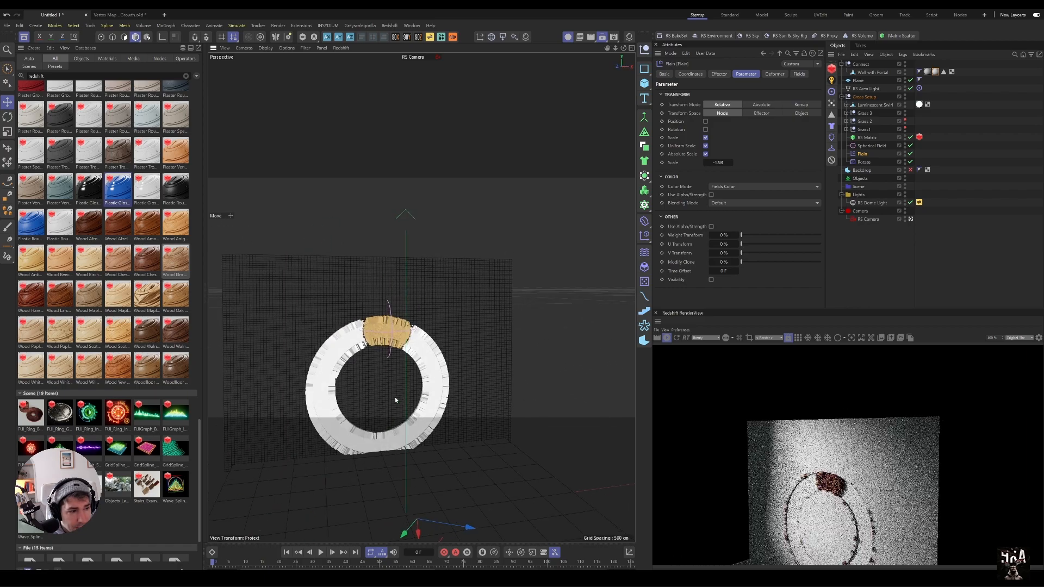
{"action": "scroll", "coordinate": [396, 399], "scroll_direction": "up", "scroll_amount": 8}
{"action": "middle_click_drag", "start_coordinate": [457, 411], "coordinate": [571, 377], "text": "alt"}
{"action": "left_click_drag", "start_coordinate": [571, 376], "coordinate": [510, 380], "text": "alt"}
{"action": "double_click", "coordinate": [722, 163]}
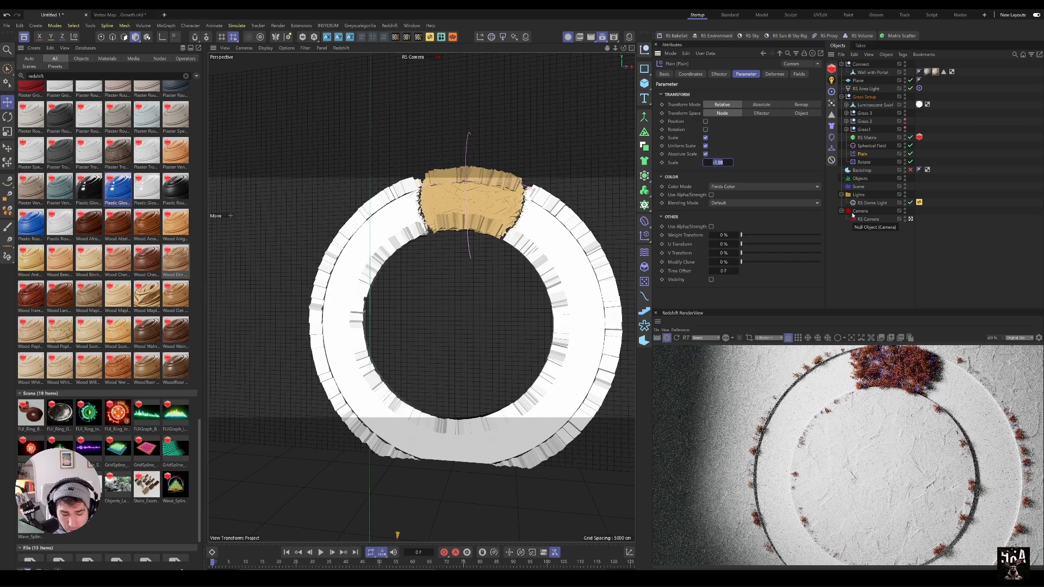
{"action": "type", "text": "-1"}
{"action": "key", "text": "Return"}
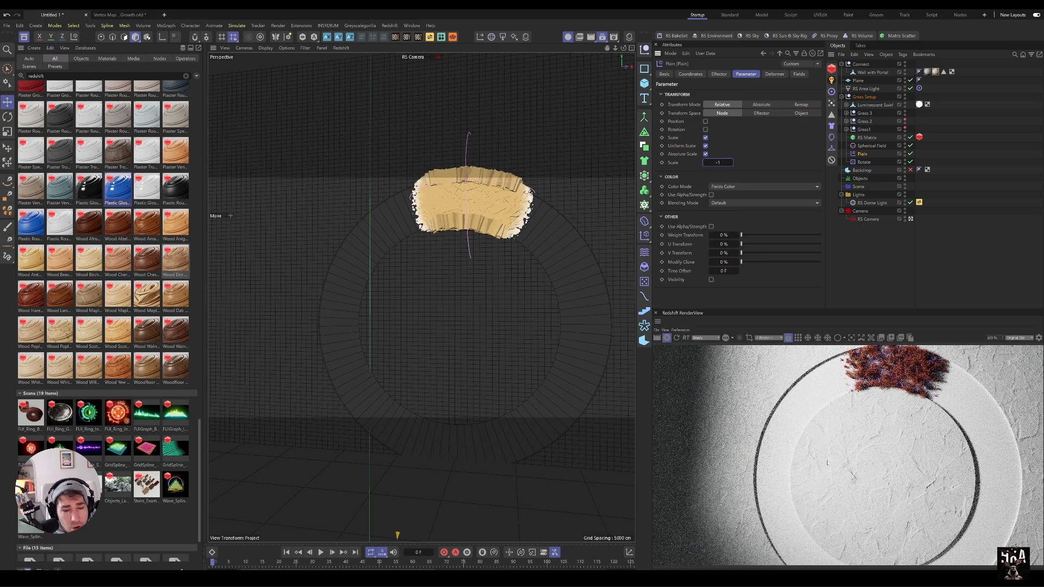
{"action": "middle_click_drag", "start_coordinate": [627, 382], "coordinate": [515, 233], "text": "alt"}
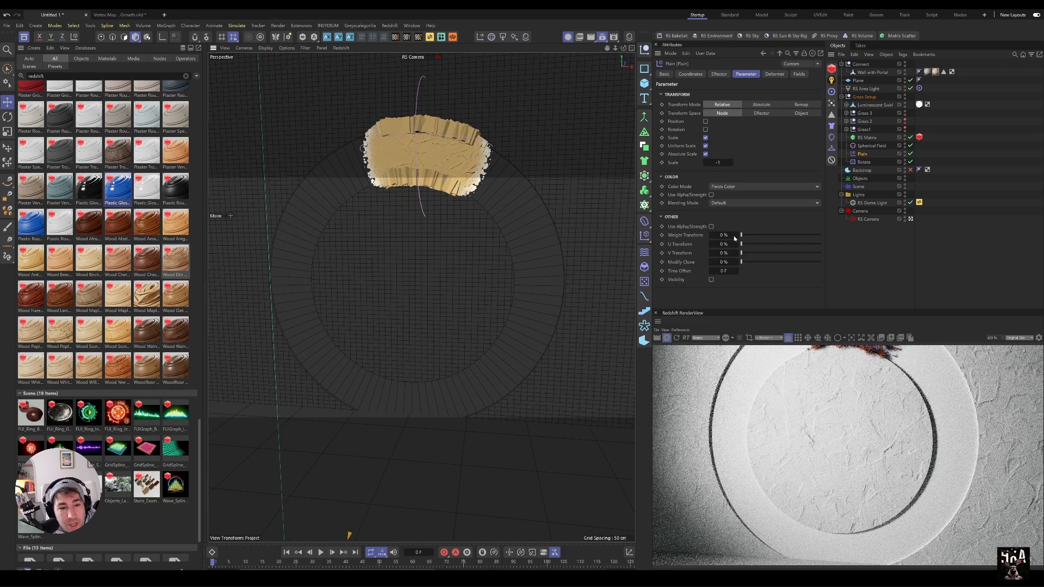
- Set the Spherical Field's remapping strength to 128%
{"action": "middle_click_drag", "start_coordinate": [600, 229], "coordinate": [602, 286], "text": "alt"}
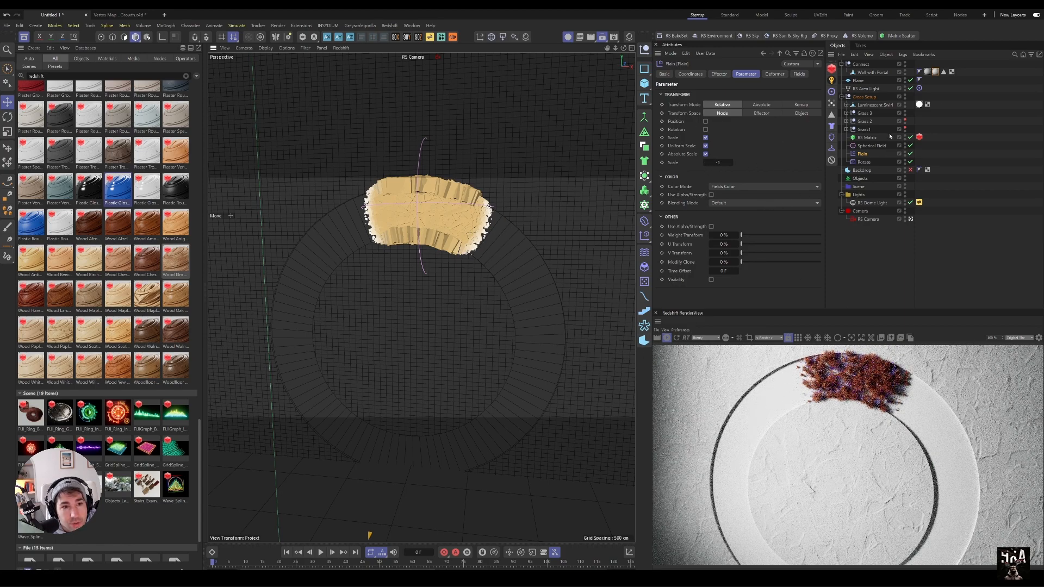
{"action": "left_click", "coordinate": [870, 146]}
{"action": "left_click_drag", "start_coordinate": [705, 147], "coordinate": [705, 147]}
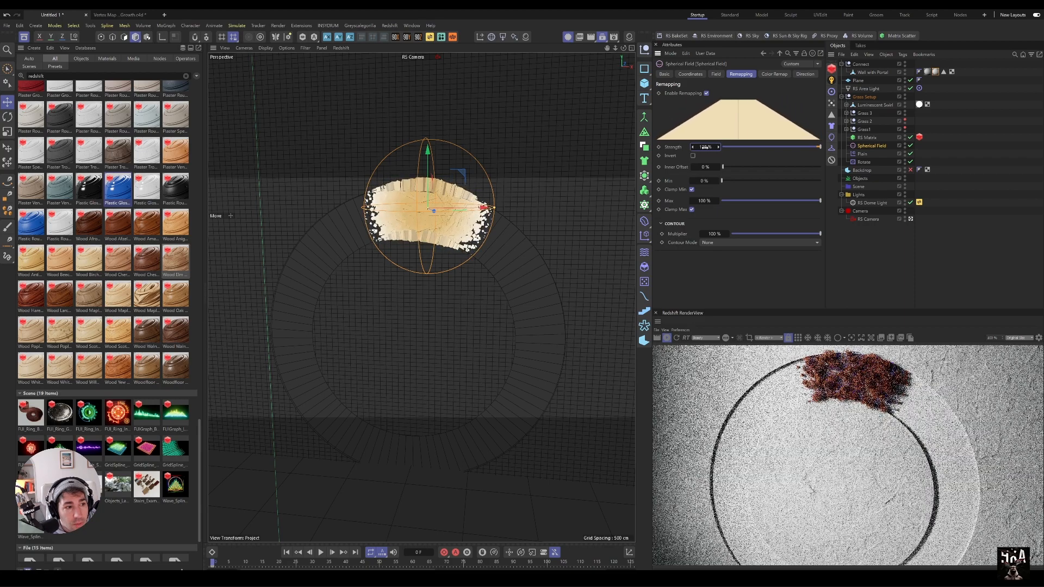
{"action": "scroll", "coordinate": [488, 239], "scroll_direction": "up", "scroll_amount": 6}
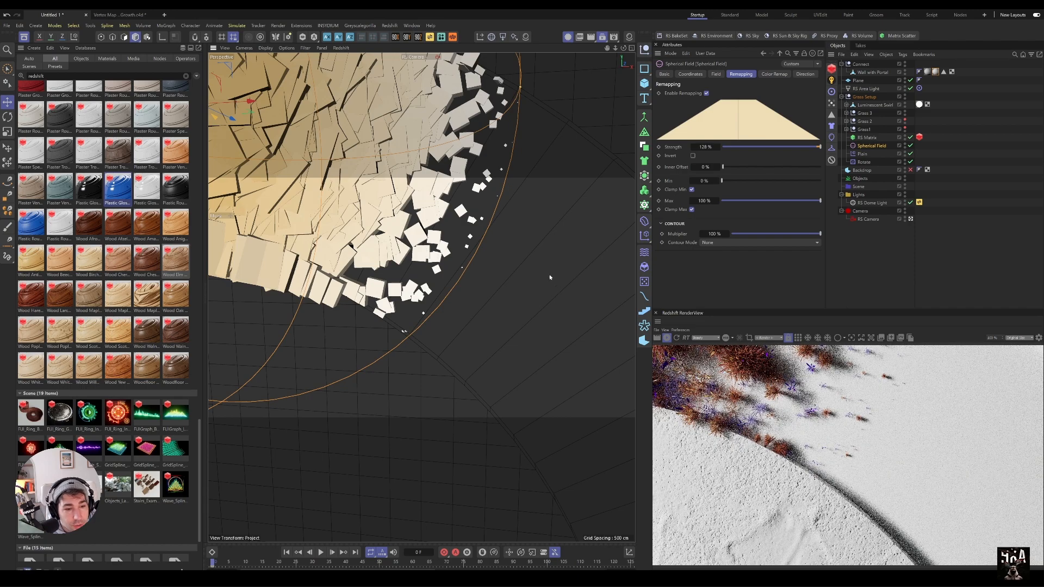
{"action": "scroll", "coordinate": [488, 200], "scroll_direction": "down", "scroll_amount": 8}
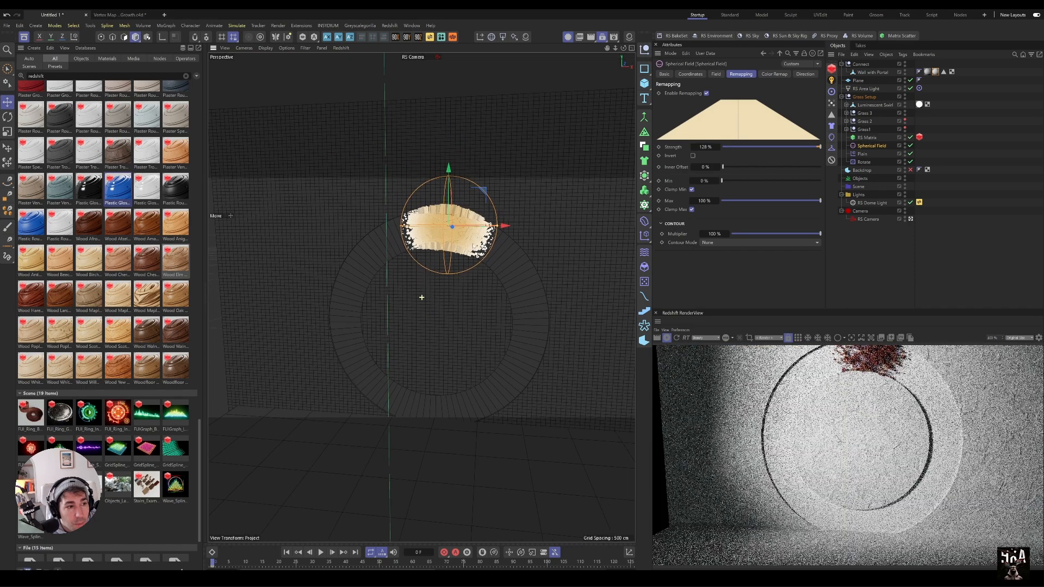
{"action": "scroll", "coordinate": [531, 251], "scroll_direction": "up", "scroll_amount": 2}
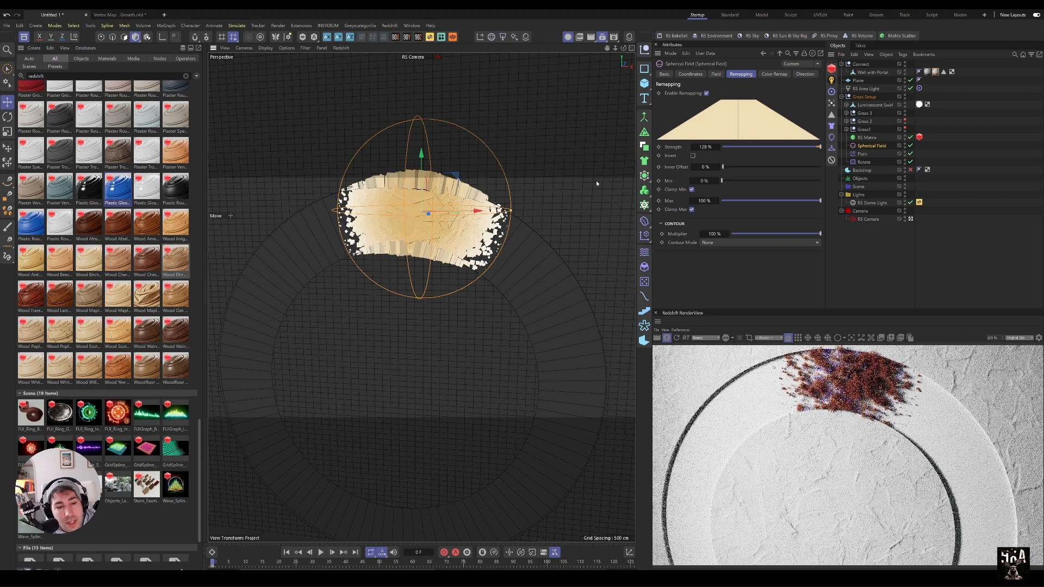
- Enlarge the Spherical Field so the grass spreads around most of the ring, leaving only the lower part bare
{"action": "scroll", "coordinate": [523, 217], "scroll_direction": "up", "scroll_amount": 5}
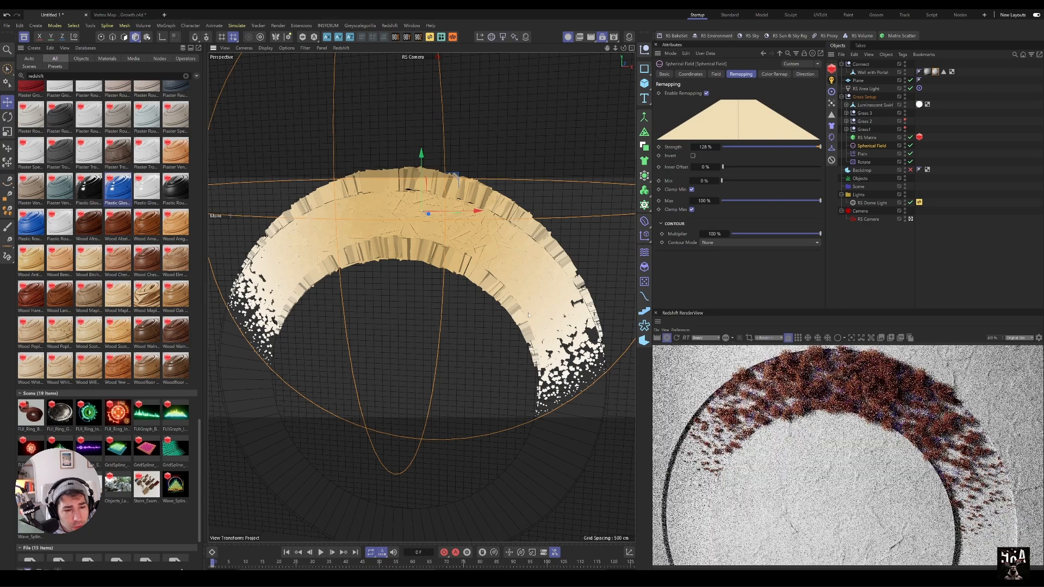
{"action": "scroll", "coordinate": [522, 289], "scroll_direction": "down", "scroll_amount": 4}
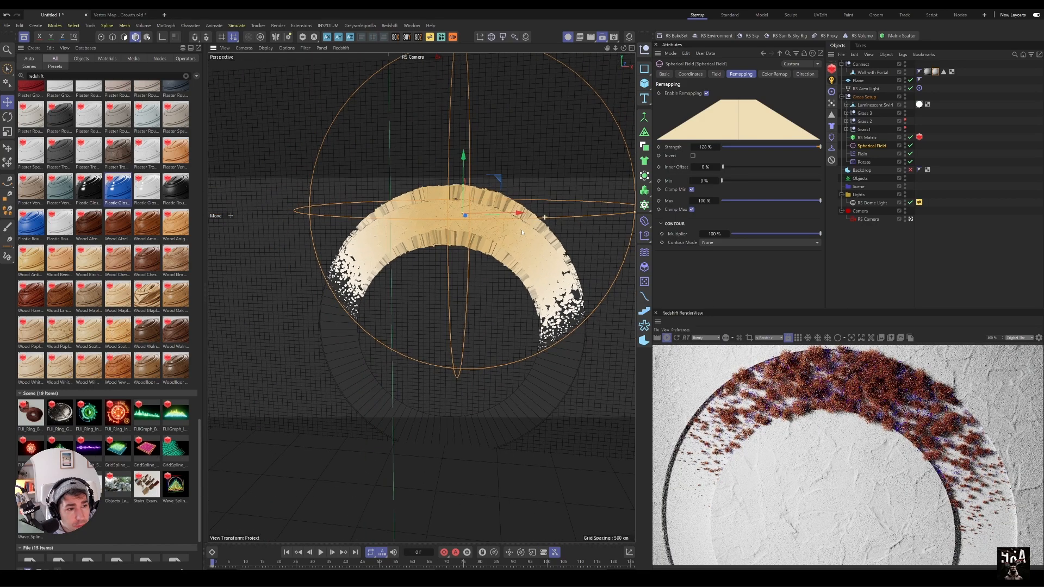
{"action": "scroll", "coordinate": [531, 289], "scroll_direction": "up", "scroll_amount": 2}
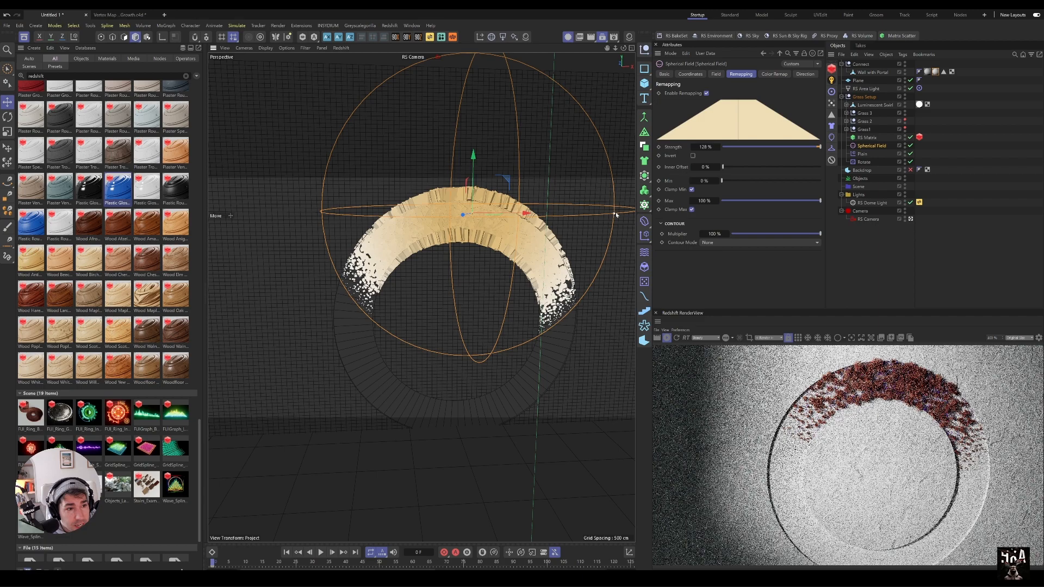
{"action": "left_click_drag", "start_coordinate": [523, 294], "coordinate": [522, 294]}
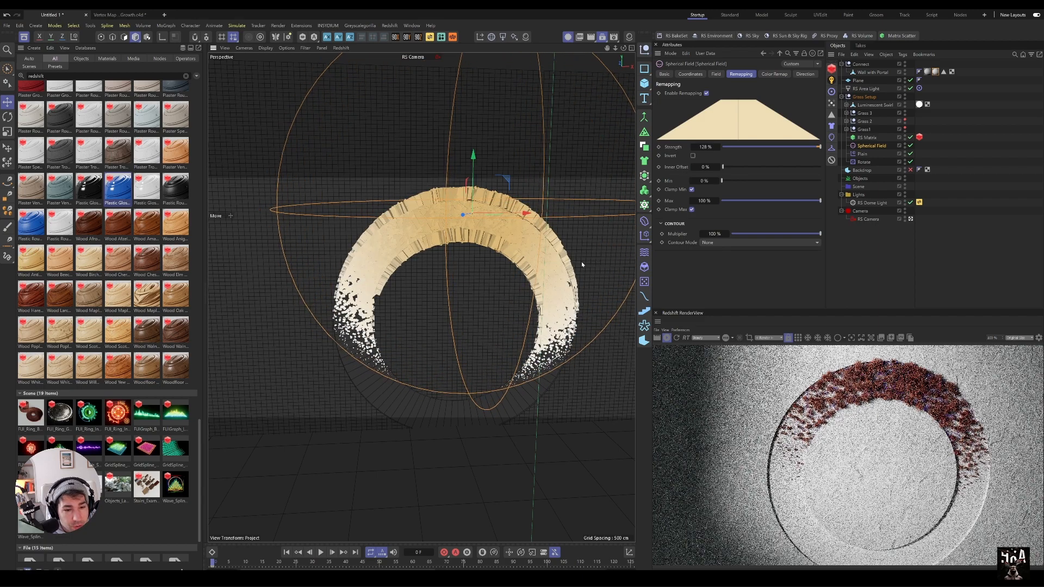
{"action": "left_click_drag", "start_coordinate": [495, 260], "coordinate": [488, 226], "text": "alt"}
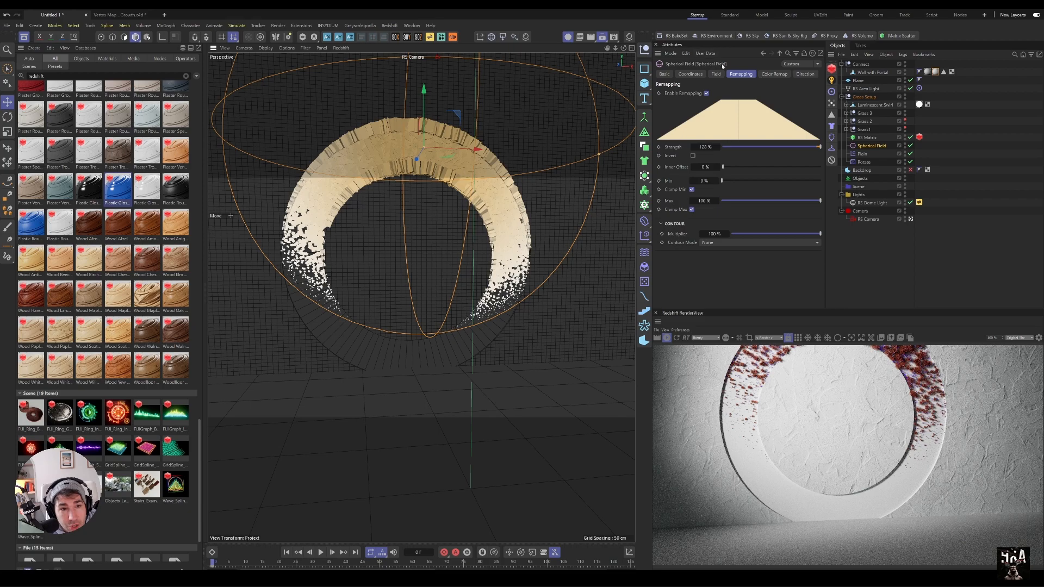
{"action": "middle_click_drag", "start_coordinate": [415, 263], "coordinate": [427, 309], "text": "alt"}
{"action": "left_click_drag", "start_coordinate": [503, 254], "coordinate": [481, 253], "text": "alt"}
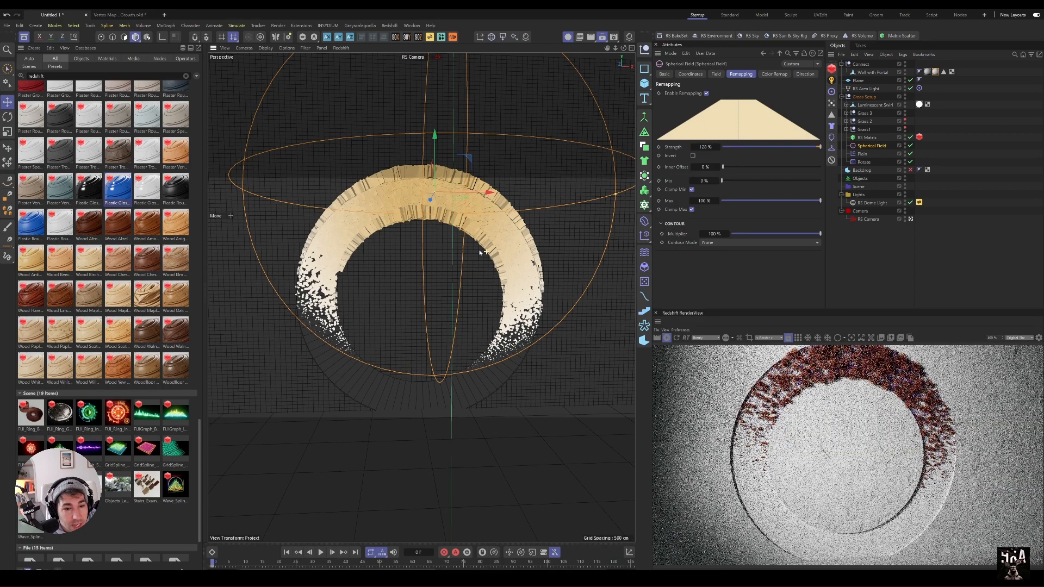
{"action": "middle_click_drag", "start_coordinate": [421, 286], "coordinate": [424, 301], "text": "alt"}
{"action": "left_click_drag", "start_coordinate": [484, 234], "coordinate": [509, 231], "text": "alt"}
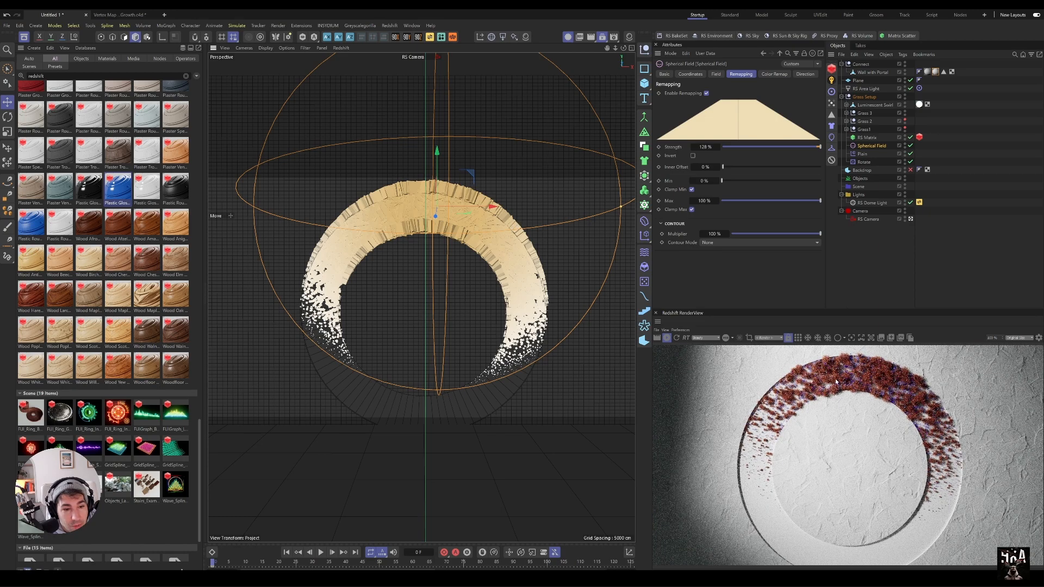
- Review the grass render in the Vertex Map Growth project with the Asset Browser hidden, and return to the ring scene
{"action": "left_click", "coordinate": [128, 14]}
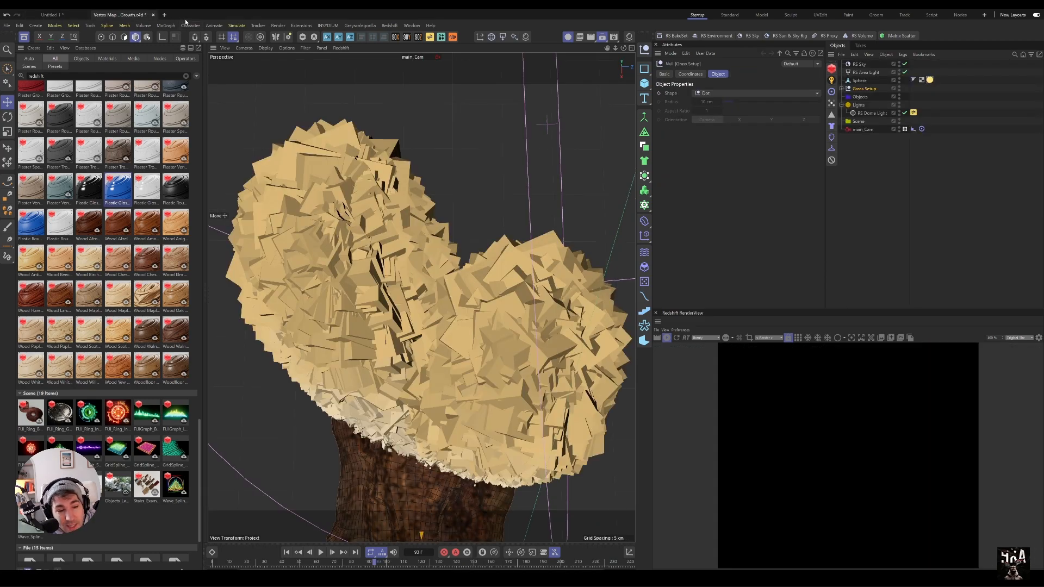
{"action": "left_click", "coordinate": [23, 38]}
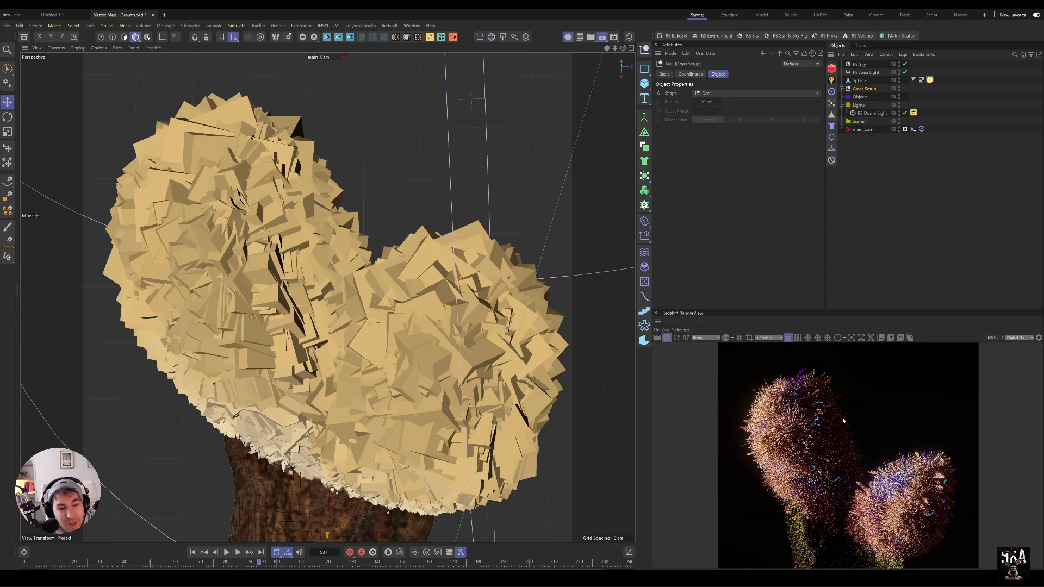
{"action": "left_click", "coordinate": [65, 12]}
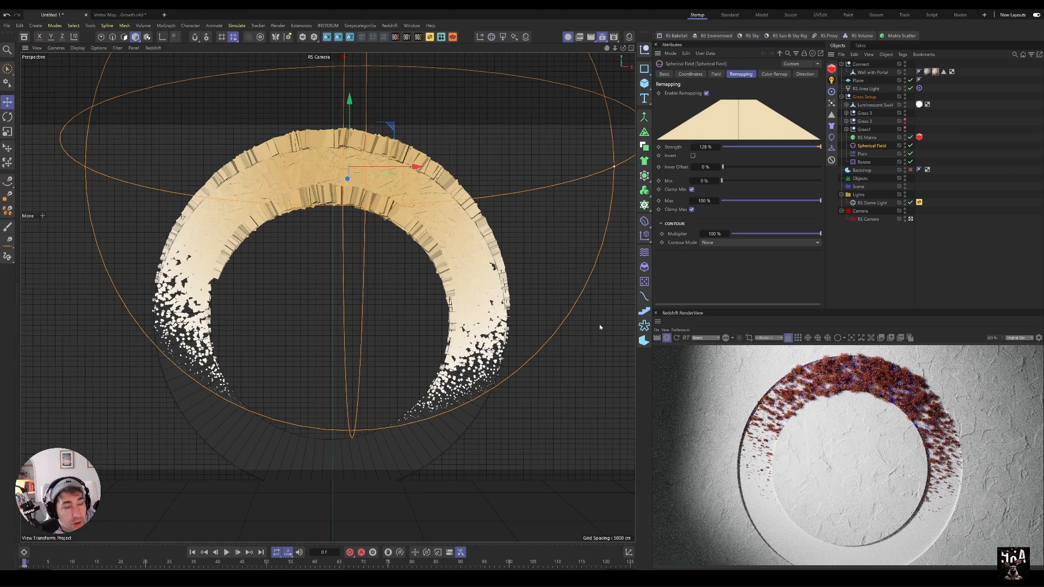
- Reframe the RS Camera view around the grass-covered ring and the surrounding wall
{"action": "left_click_drag", "start_coordinate": [509, 276], "coordinate": [485, 342], "text": "alt"}
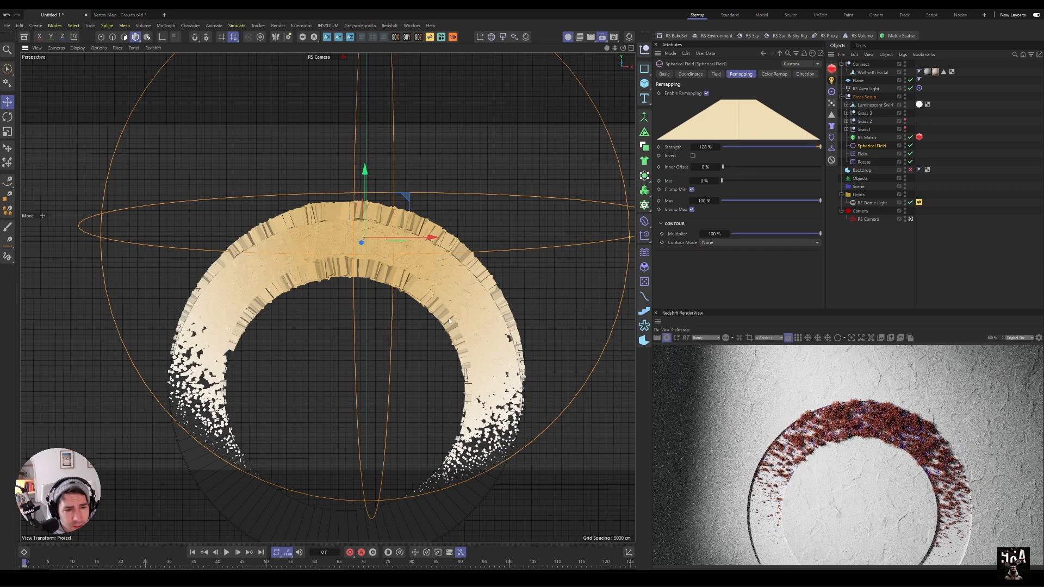
{"action": "middle_click_drag", "start_coordinate": [460, 272], "coordinate": [426, 216], "text": "alt"}
{"action": "scroll", "coordinate": [474, 277], "scroll_direction": "down", "scroll_amount": 2}
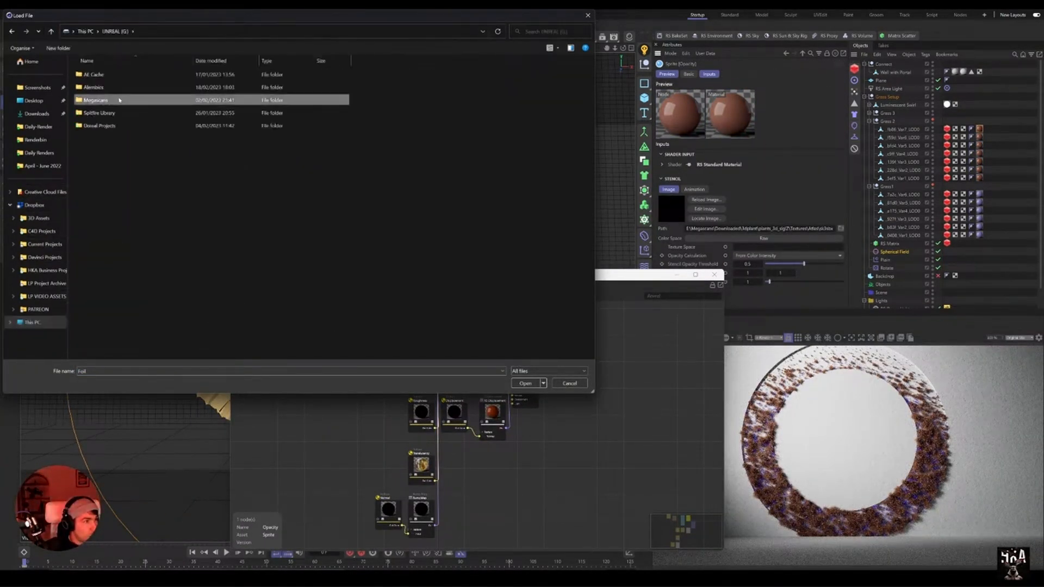
- Browse the Megascans folder for the grass material's opacity texture and open the MSLiveLink plugin folder
{"action": "double_click", "coordinate": [117, 99]}
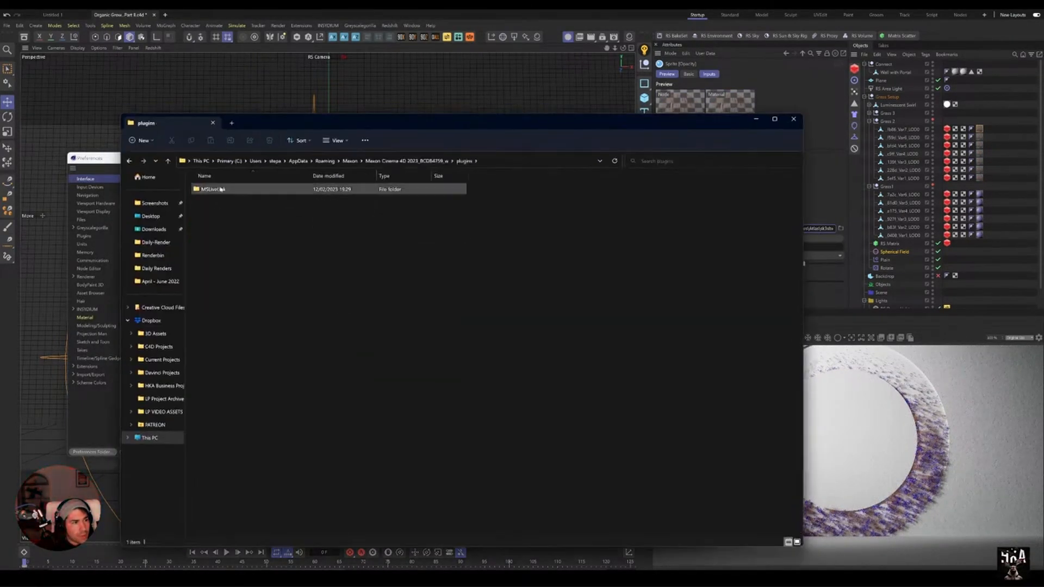
{"action": "double_click", "coordinate": [217, 189]}
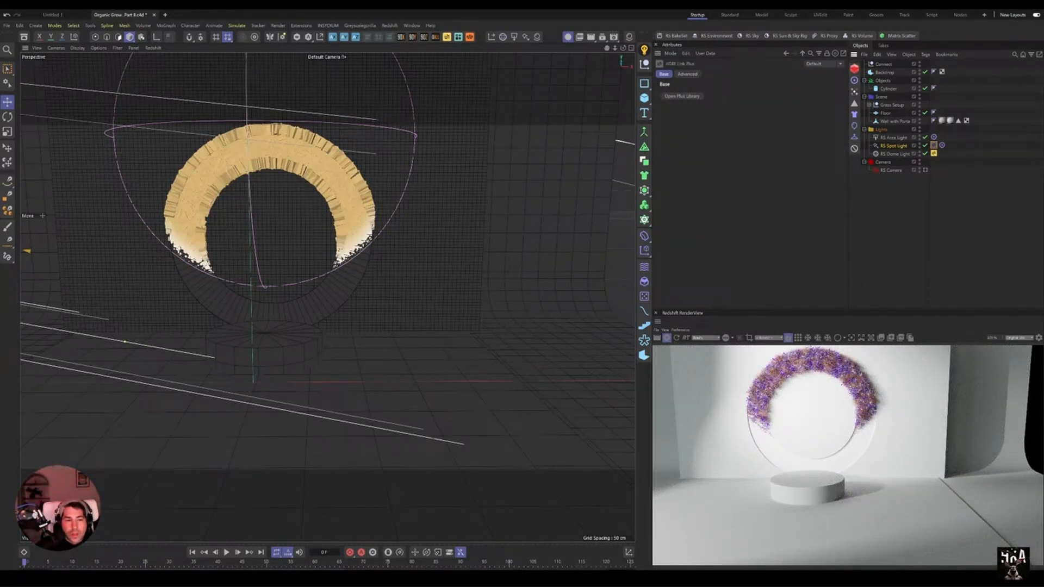
- Frame the ring with the cylinder podium, select the RS Spot Light, and start the interactive Redshift render
{"action": "middle_click_drag", "start_coordinate": [318, 286], "coordinate": [328, 306], "text": "alt"}
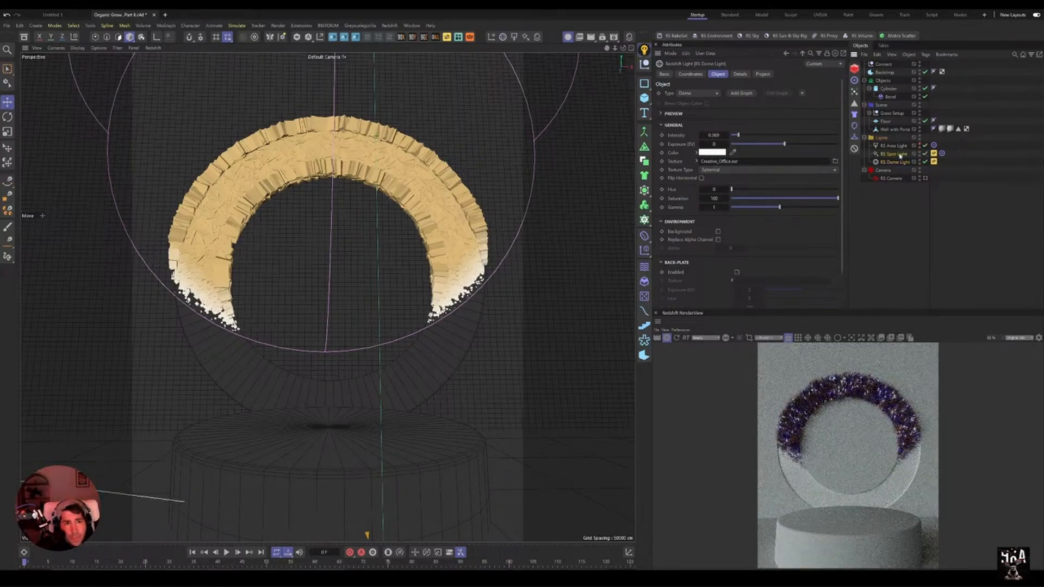
{"action": "left_click", "coordinate": [895, 154]}
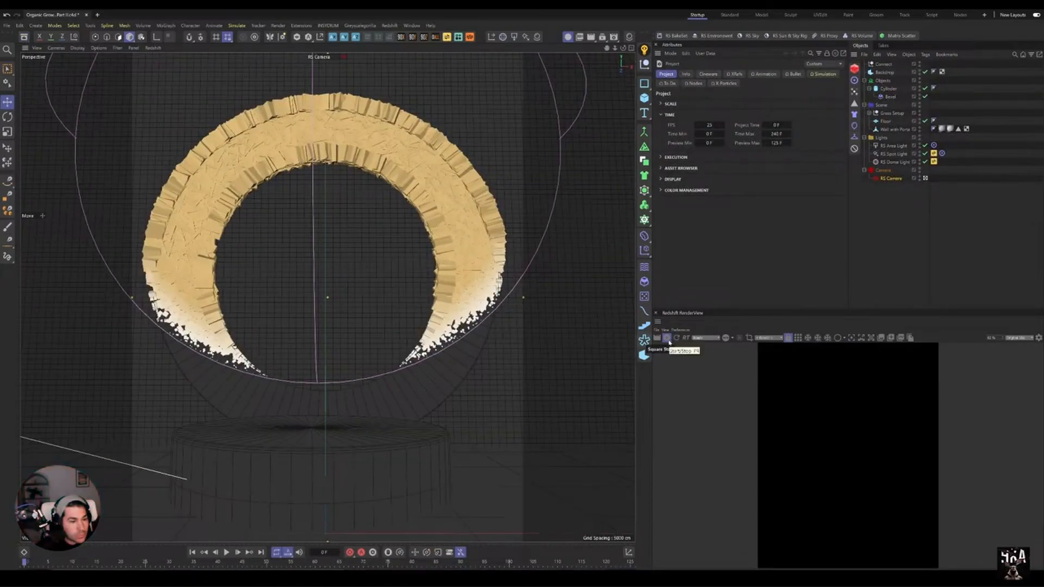
{"action": "left_click", "coordinate": [667, 338]}
{"action": "left_click", "coordinate": [327, 474]}
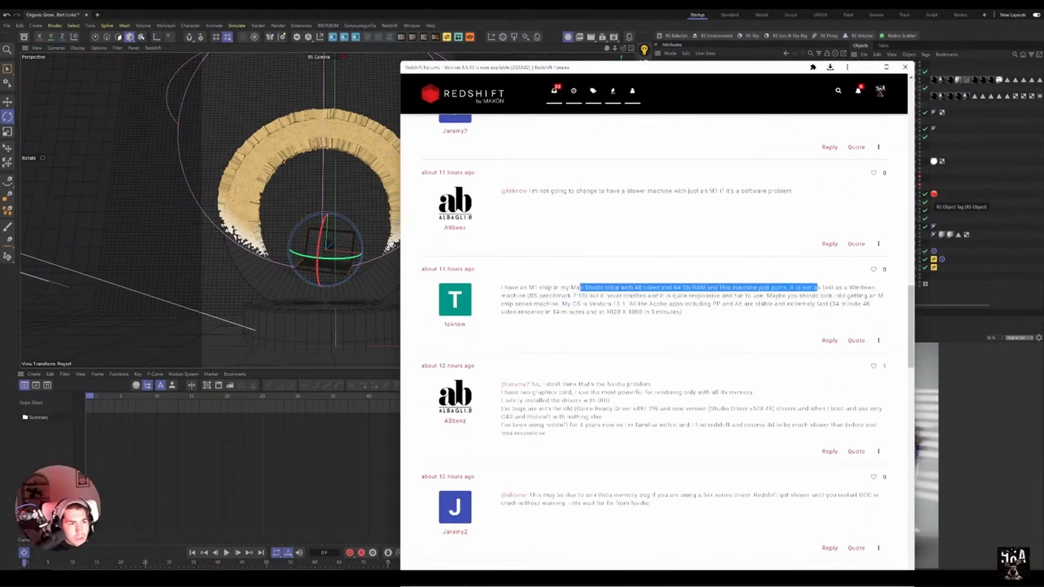
- Rebalance the lighting by adjusting the RS Spot Light's exposure, the RS Dome Light's intensity and the RS Area Light's exposure
{"action": "scroll", "coordinate": [901, 239], "scroll_direction": "up", "scroll_amount": 4}
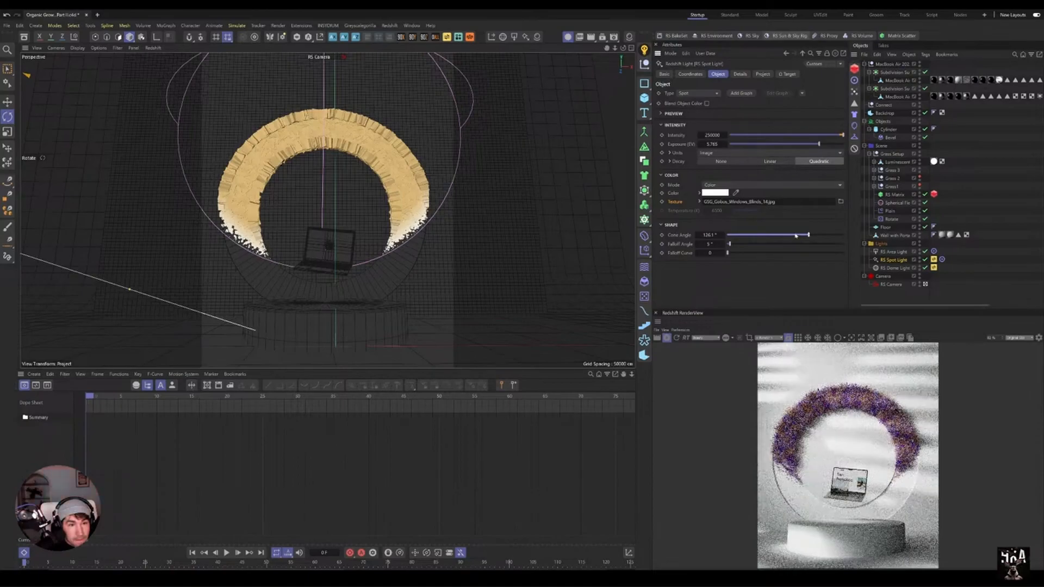
{"action": "left_click_drag", "start_coordinate": [797, 144], "coordinate": [785, 145]}
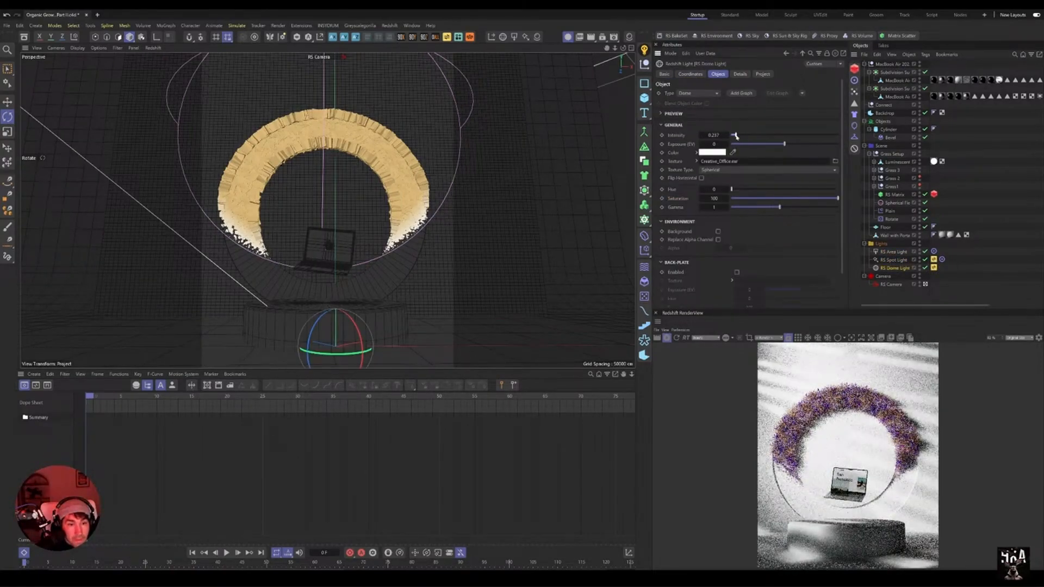
{"action": "left_click_drag", "start_coordinate": [736, 135], "coordinate": [738, 135]}
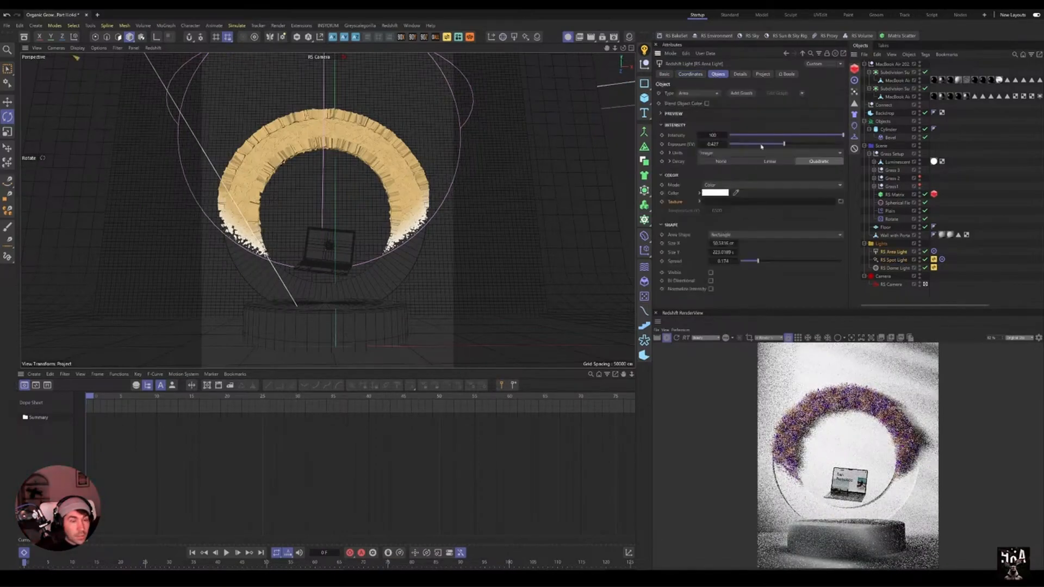
{"action": "left_click_drag", "start_coordinate": [784, 144], "coordinate": [775, 144]}
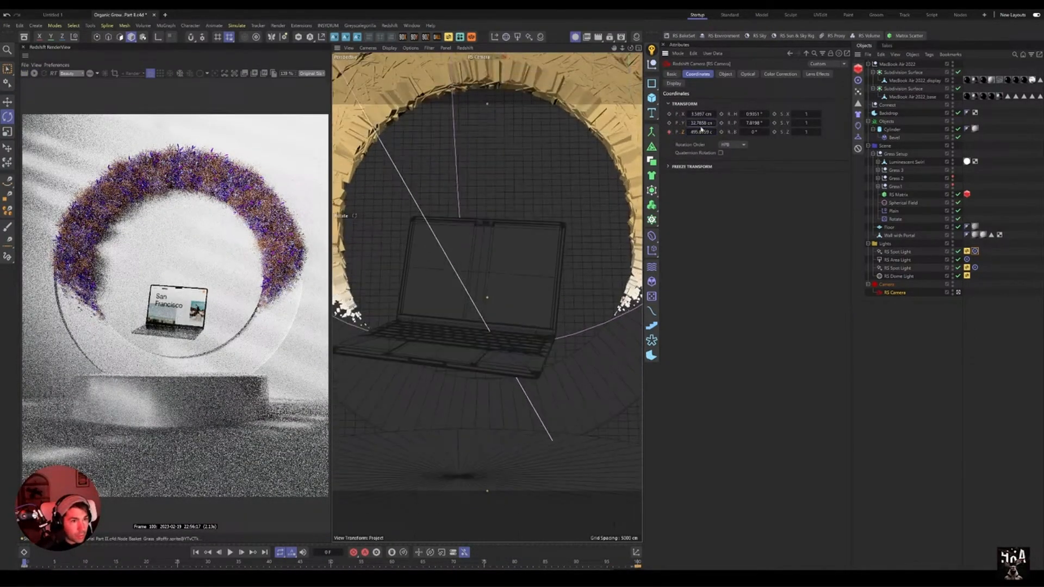
- Set the RS Camera's X position to 0 and reshape the easing of its position curve
{"action": "double_click", "coordinate": [701, 115]}
{"action": "type", "text": "0"}
{"action": "key", "text": "Return"}
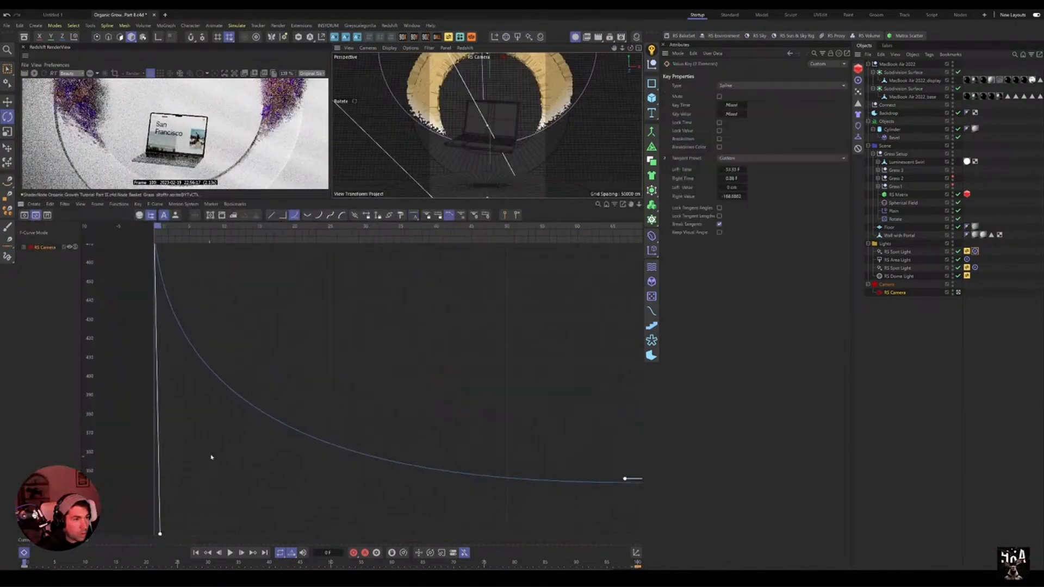
{"action": "left_click_drag", "start_coordinate": [210, 454], "coordinate": [264, 469]}
{"action": "left_click_drag", "start_coordinate": [155, 512], "coordinate": [385, 400]}
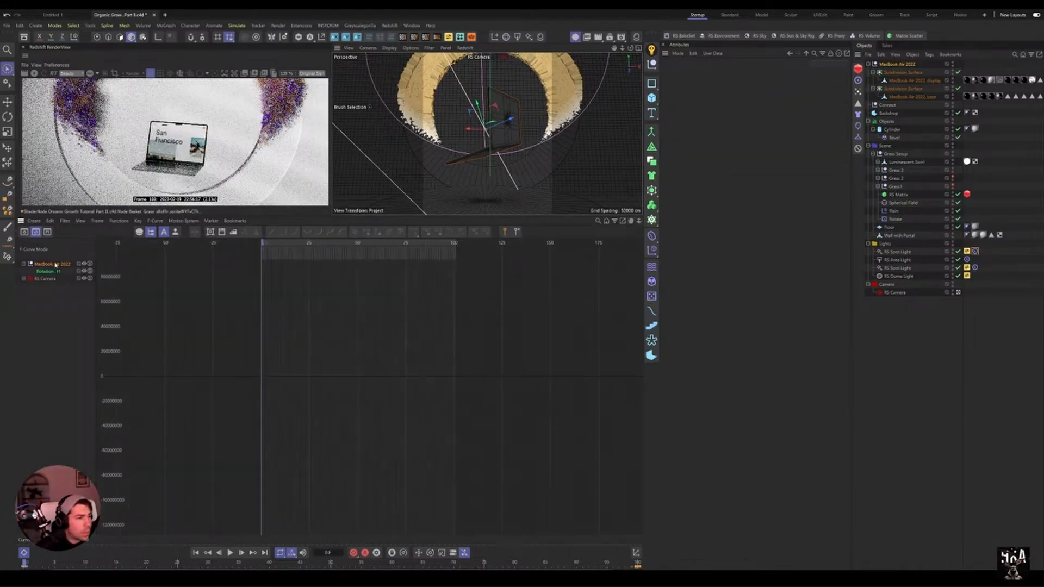
- Frame the MacBook Air 2022's rotation curve and adjust its keys to shape the easing
{"action": "left_click", "coordinate": [48, 271]}
{"action": "key", "text": "h"}
{"action": "left_click", "coordinate": [356, 503]}
{"action": "left_click_drag", "start_coordinate": [421, 438], "coordinate": [358, 302]}
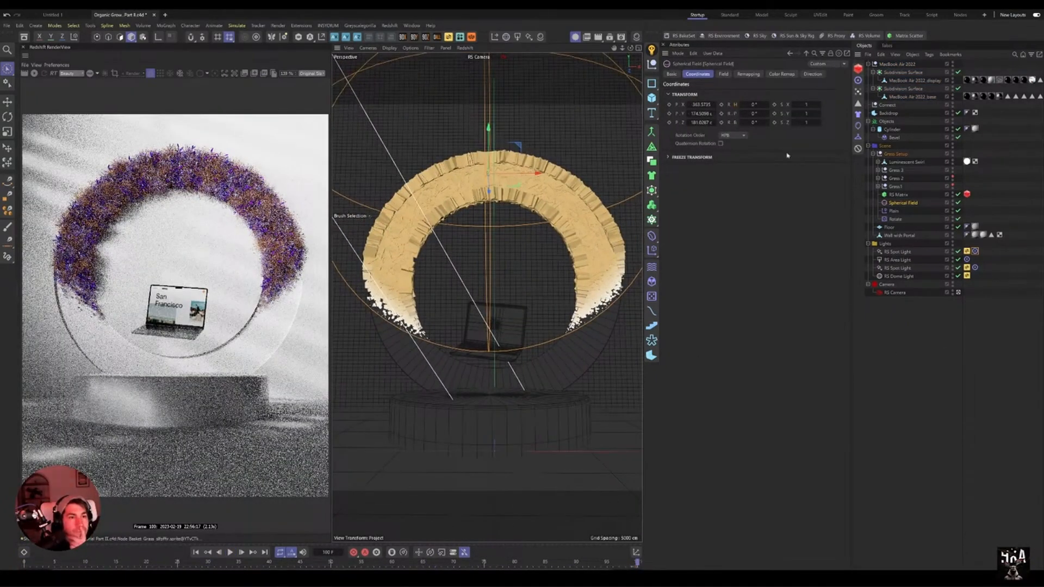
- Play the growth animation from the first frame, fine-tune the heading rotation, and scrub to frame 100
{"action": "left_click", "coordinate": [230, 552]}
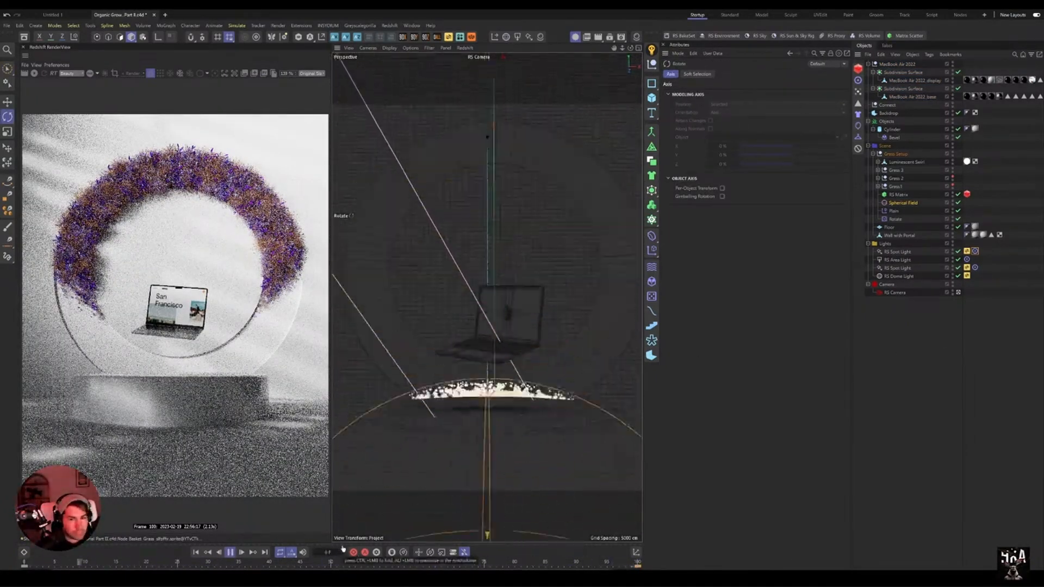
{"action": "left_click", "coordinate": [23, 564]}
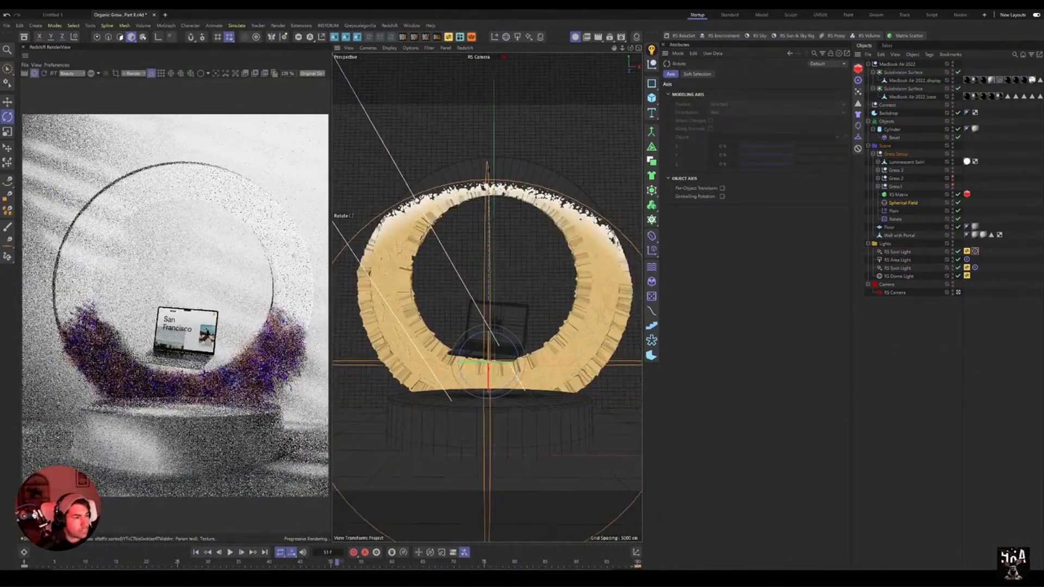
{"action": "left_click_drag", "start_coordinate": [753, 104], "coordinate": [757, 105]}
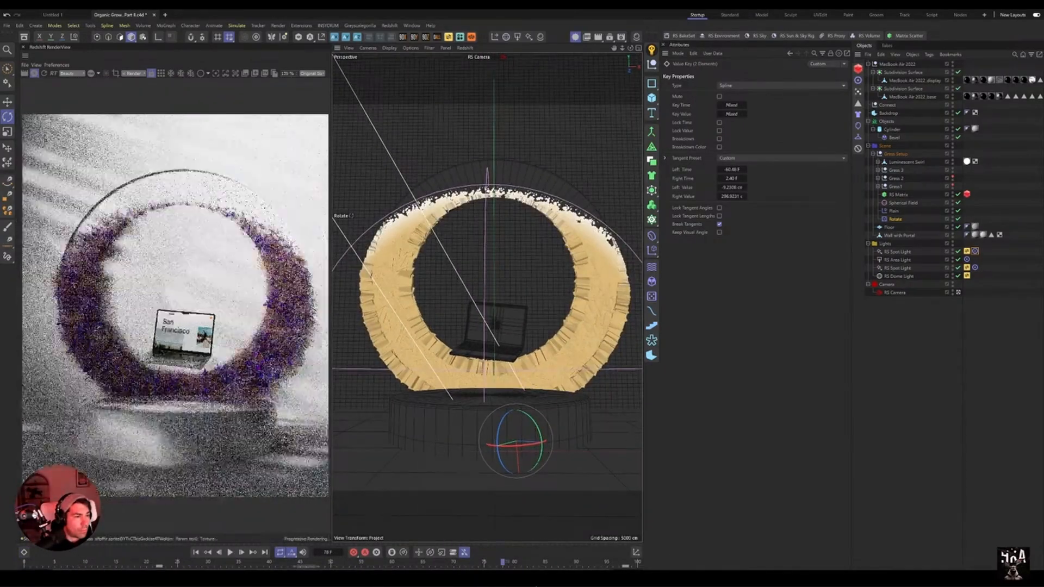
{"action": "left_click_drag", "start_coordinate": [238, 566], "coordinate": [638, 564]}
- Open the Vertex Map Growth project
{"action": "left_click", "coordinate": [7, 26]}
{"action": "left_click", "coordinate": [65, 196]}
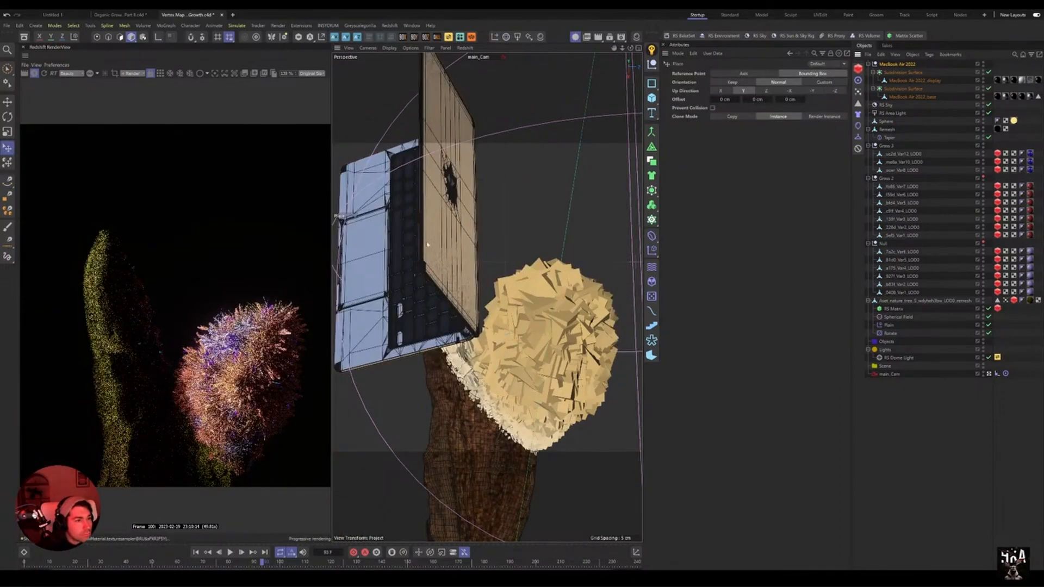